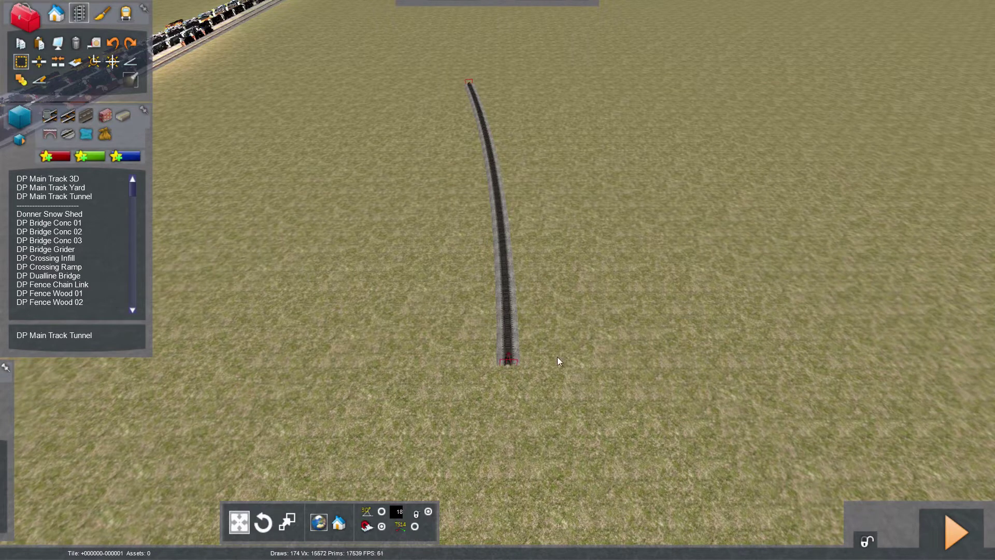
- Select a section of the curved track between points just inside its two ends, and clear the selection
left_click_drag(510, 350, 471, 98)
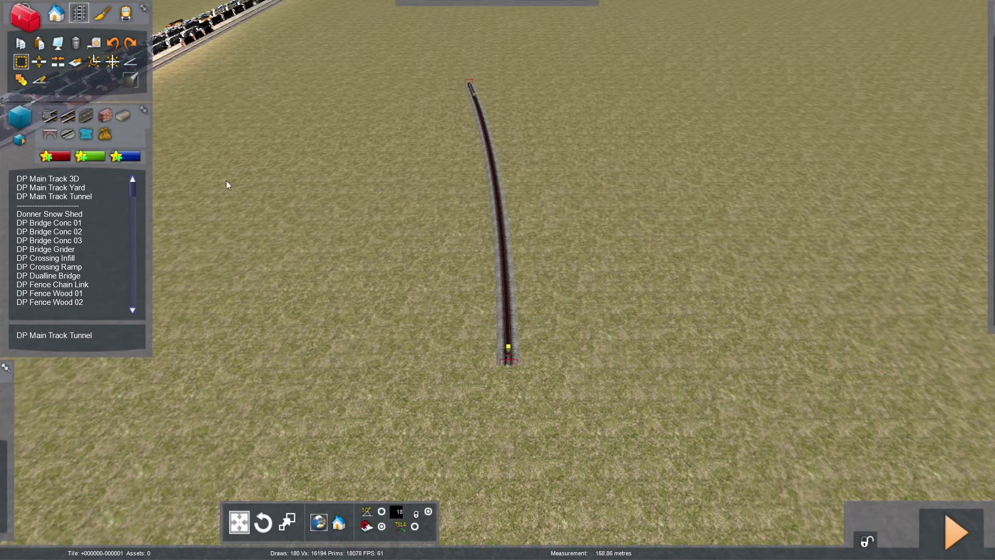
right_click(312, 326)
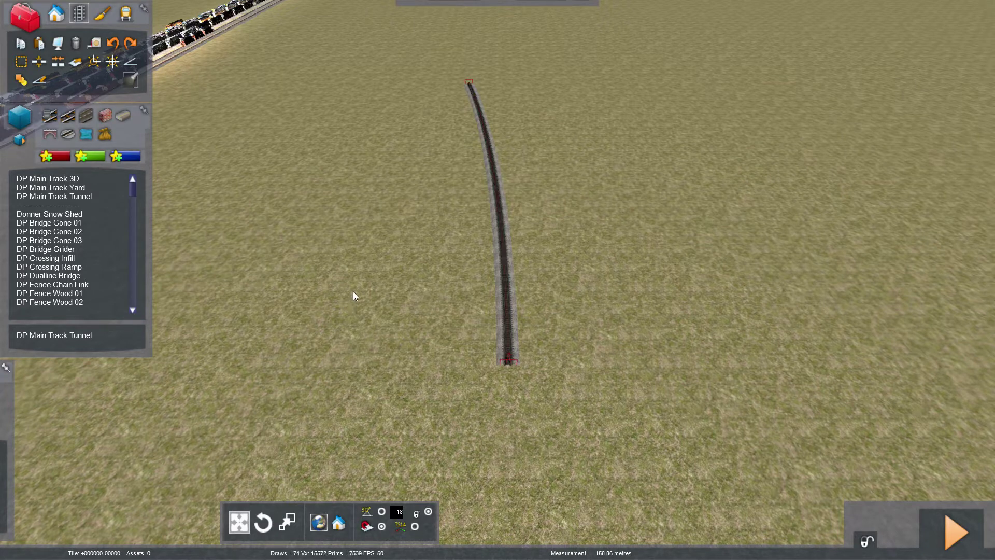
- Split the curved track partway along, move the nearer piece away from the line, and select the farther piece
left_click(39, 62)
left_click(500, 202)
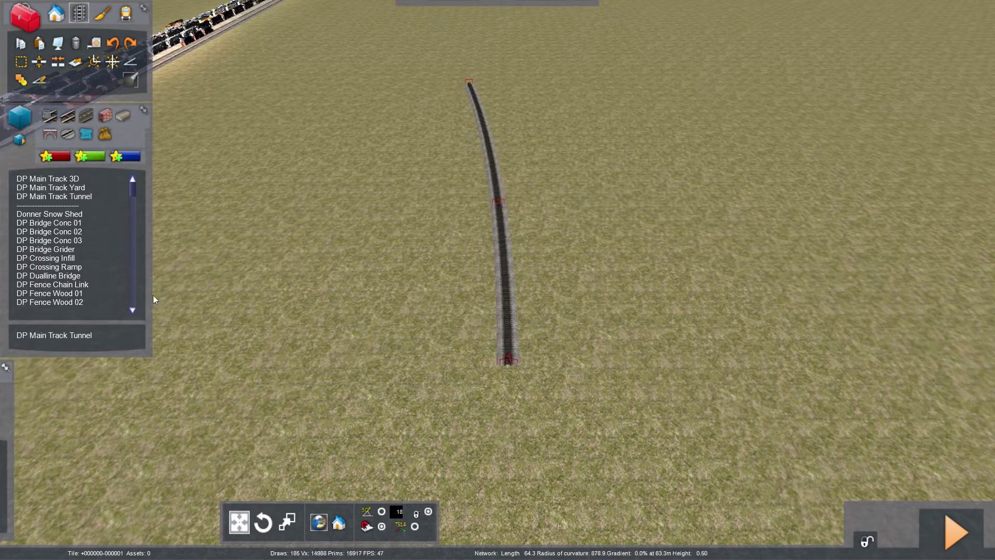
left_click_drag(498, 245, 584, 236)
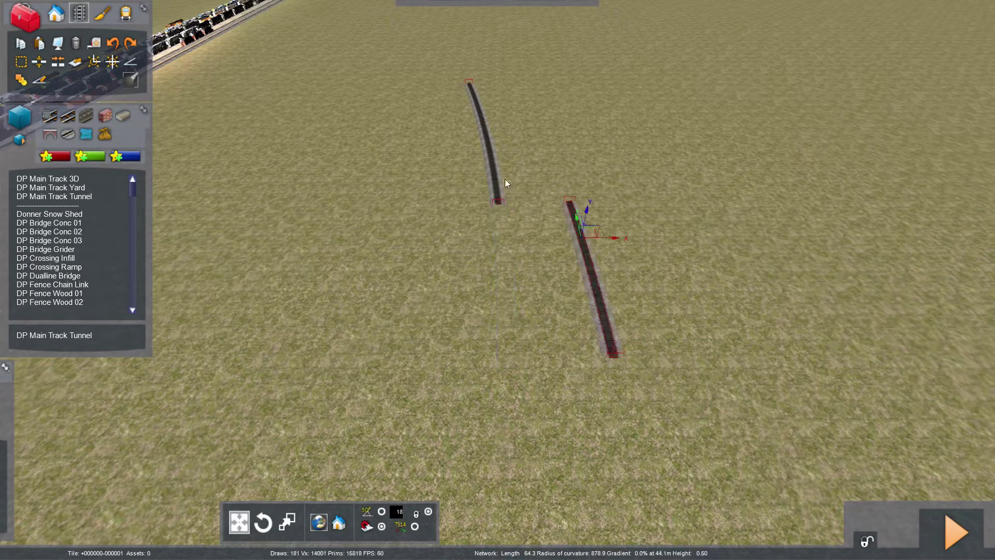
left_click_drag(494, 177, 450, 175)
- Undo the piece movement and the split of the curved track
left_click(113, 45)
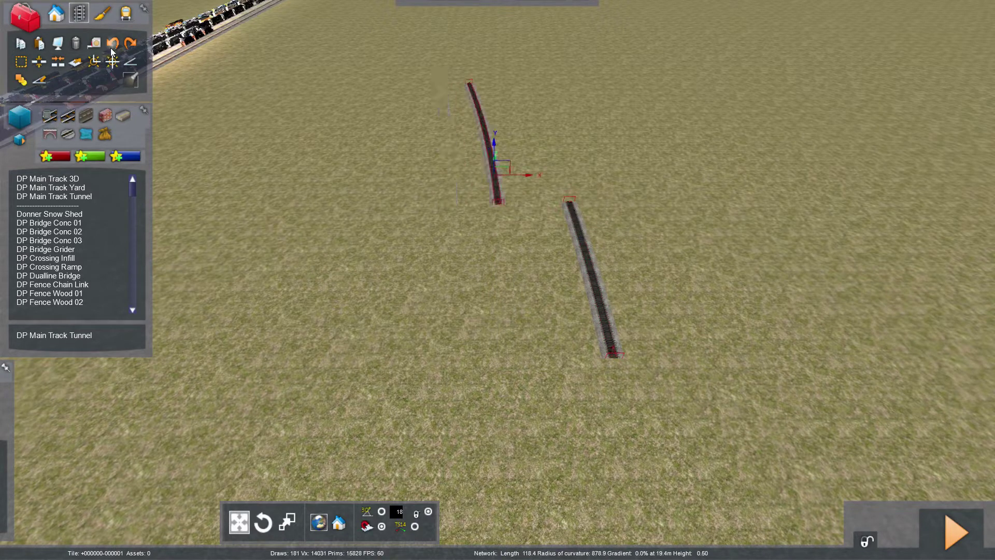
left_click(111, 46)
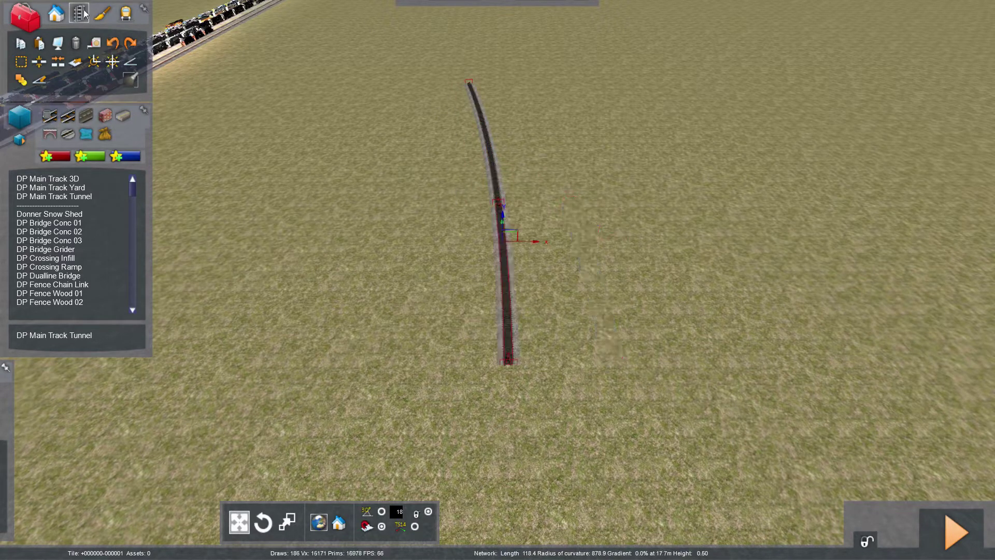
left_click(113, 45)
left_click(113, 45)
left_click_drag(725, 240, 693, 243)
key("ctrl+z")
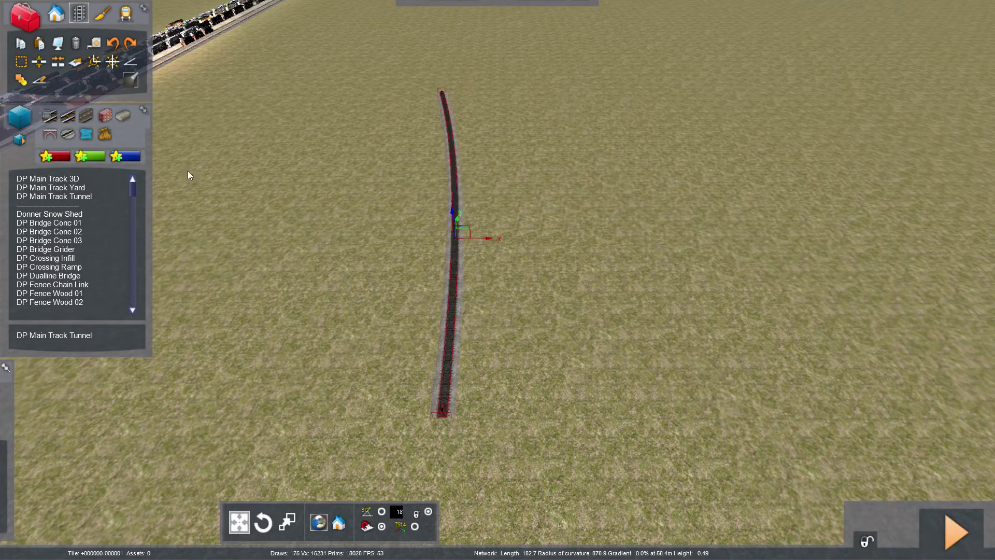
key("ctrl+z")
- Split the whole curved track at a point toward its nearer end and move the short nearer piece aside
left_click(43, 64)
left_click(460, 266)
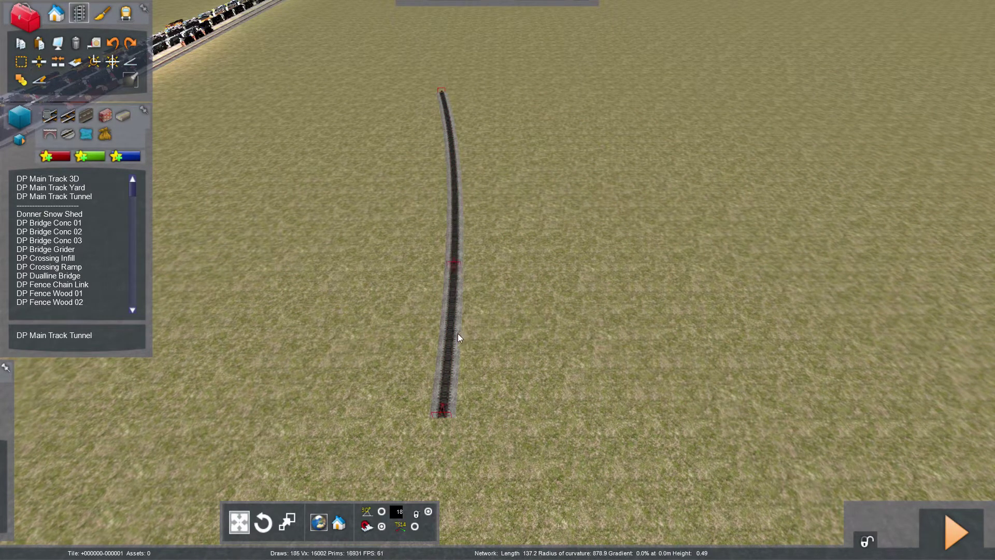
left_click_drag(458, 337, 542, 402)
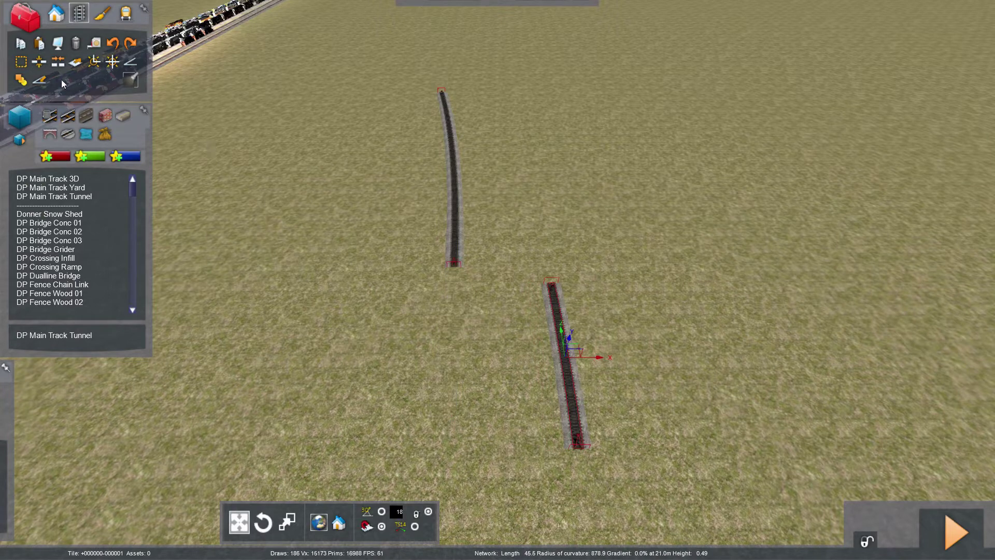
- Try joining the long track piece to the short one by picking points along their lengths, and undo the join
left_click(59, 64)
left_click(454, 223)
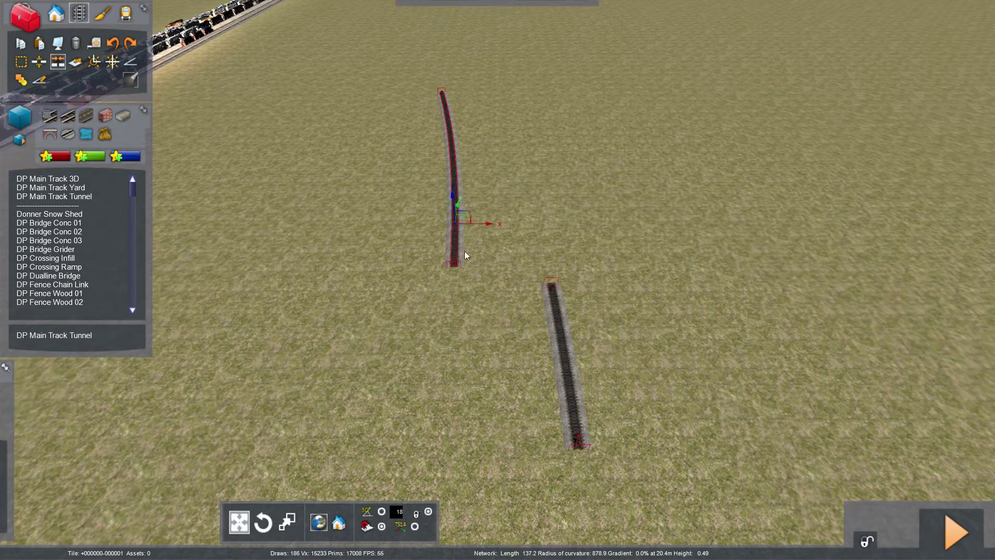
left_click(575, 383)
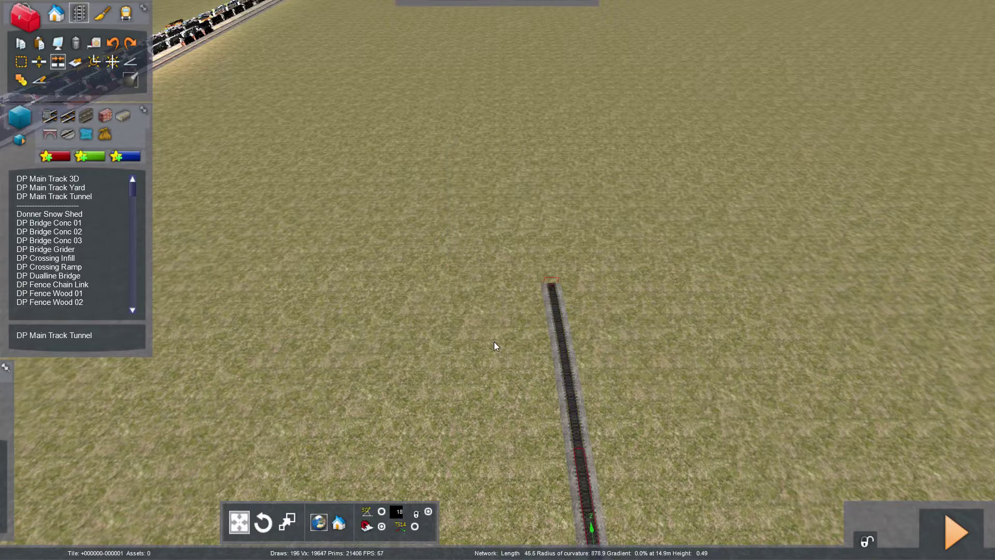
right_click_drag(493, 342, 633, 386)
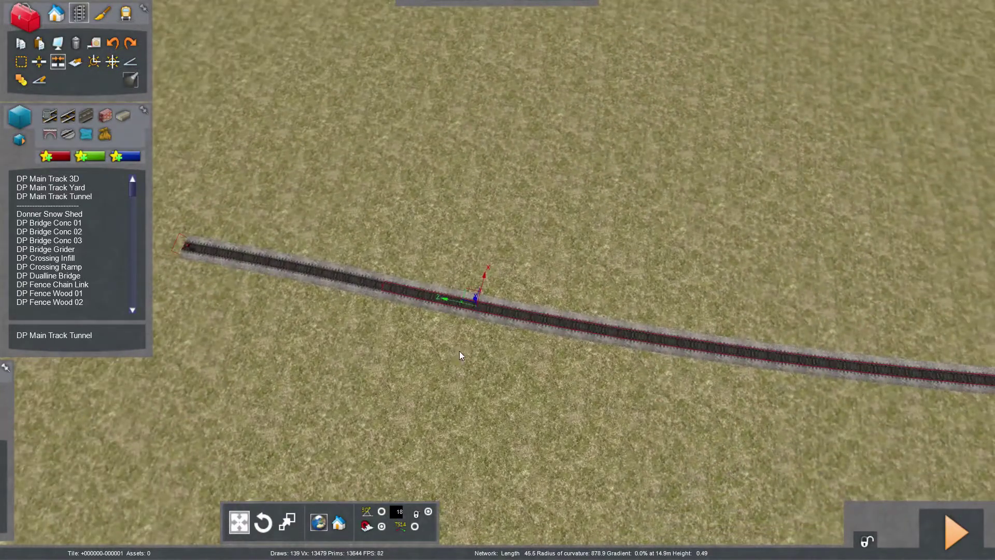
right_click_drag(461, 356, 496, 285)
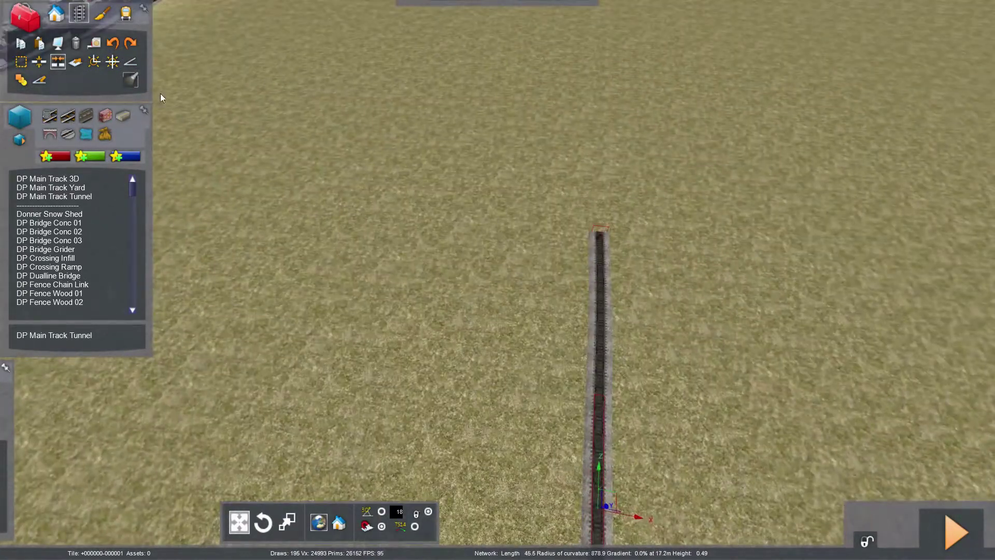
left_click(112, 42)
right_click_drag(459, 406, 482, 415)
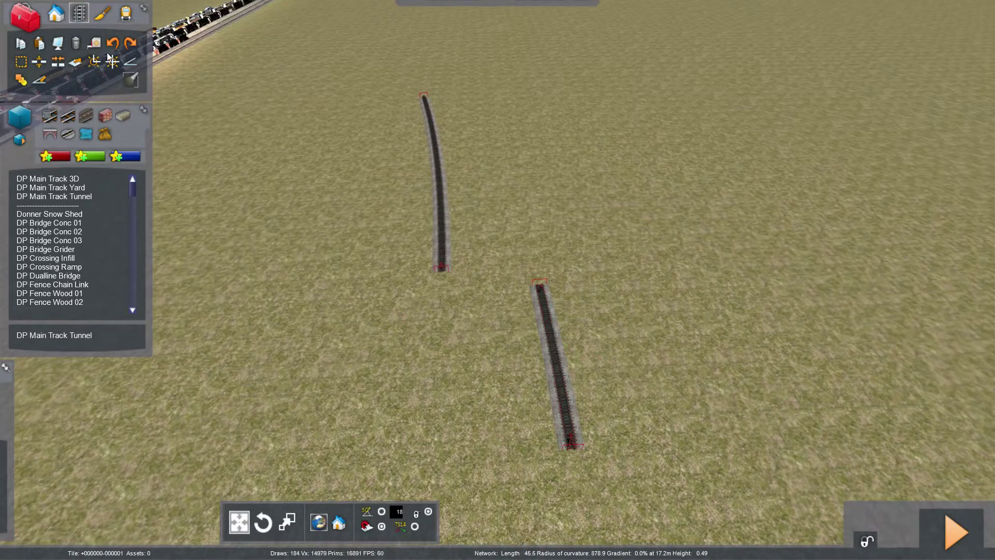
- Try joining the near end of the long piece to the near end of the short piece, and undo the join
left_click(57, 62)
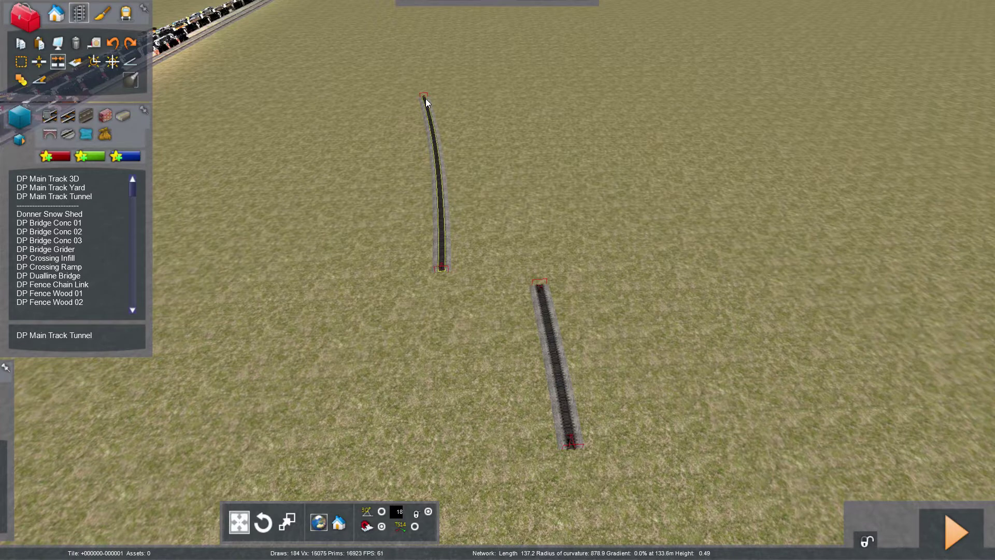
left_click(443, 267)
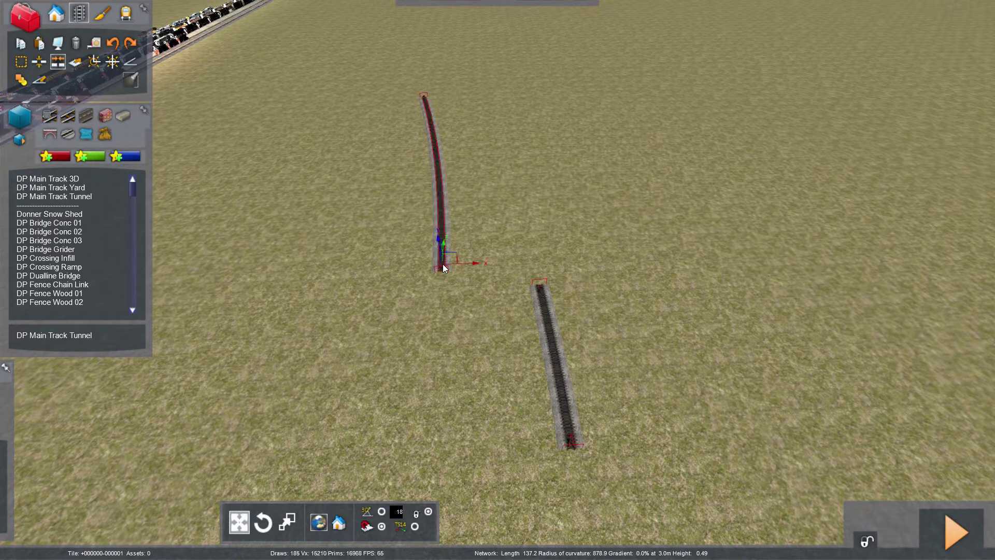
left_click(573, 447)
right_click_drag(588, 458, 403, 353)
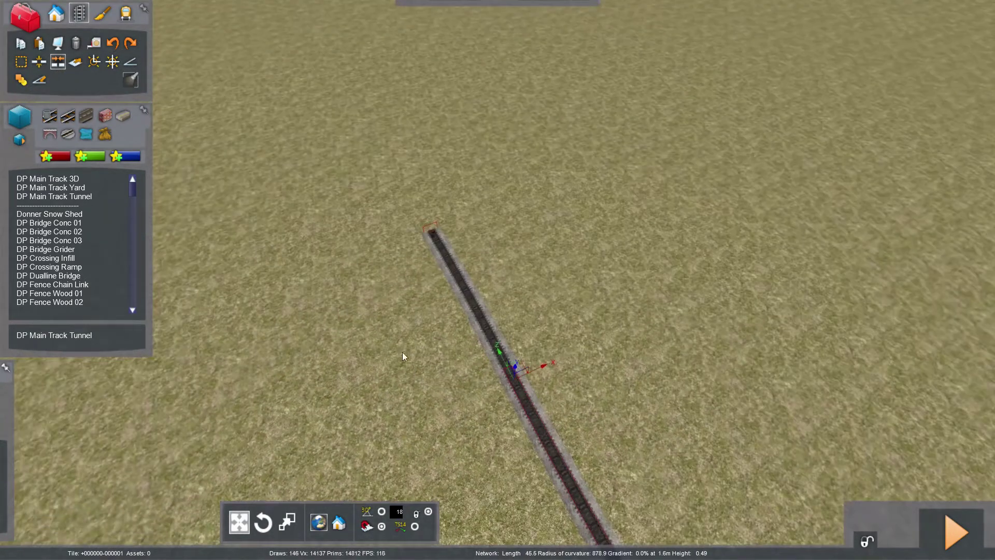
left_click(113, 44)
right_click_drag(245, 216, 278, 243)
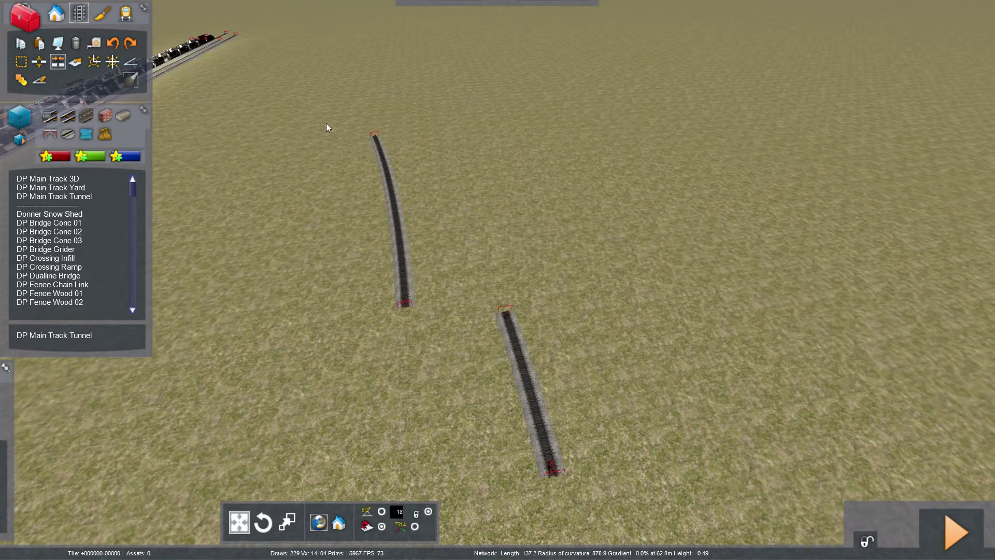
- Try joining the far end of the long piece to the far end of the short piece, and undo the join
left_click(375, 136)
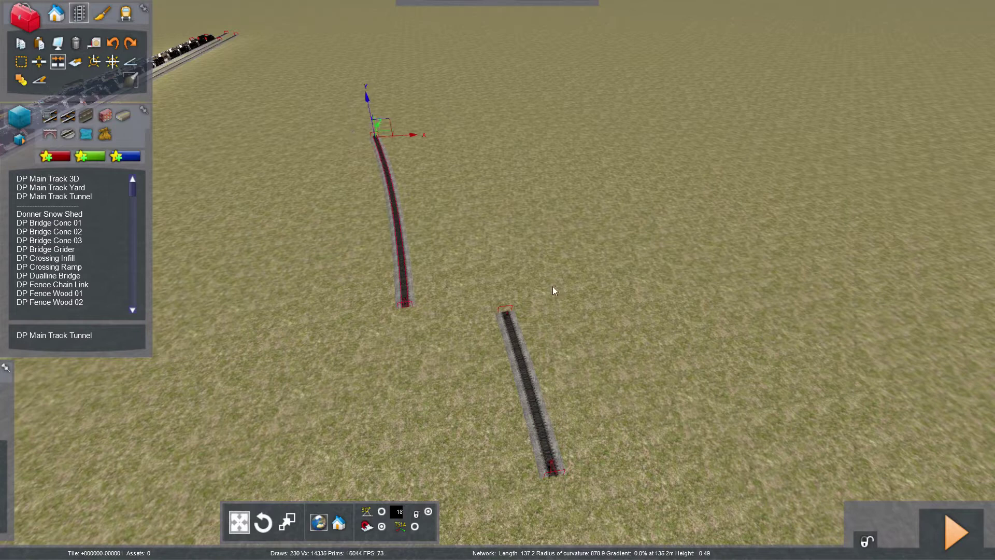
left_click(513, 318)
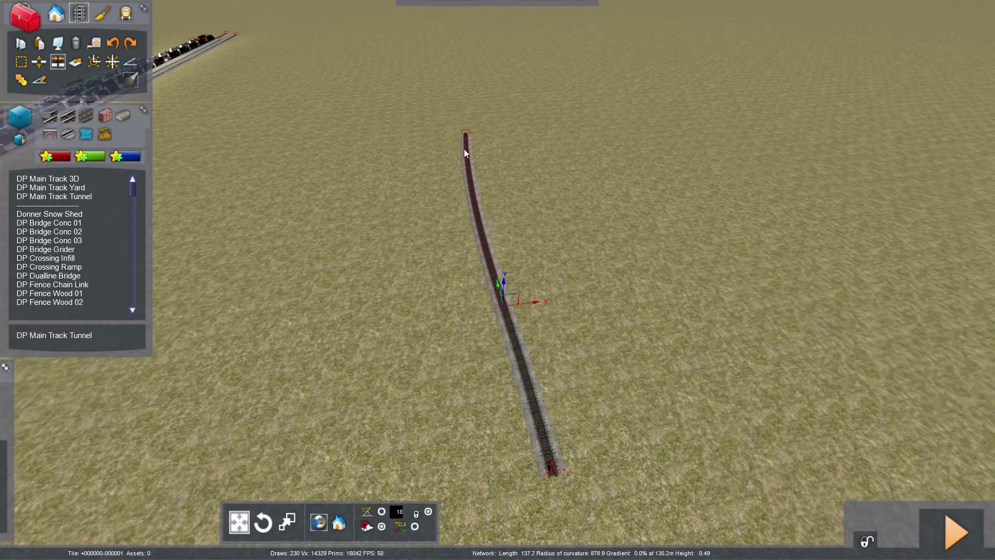
key("ctrl+z")
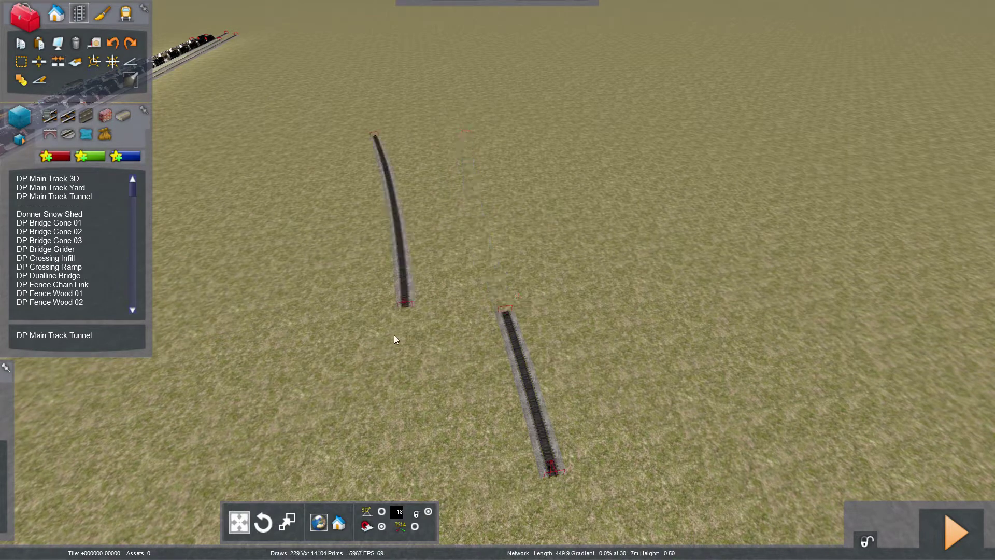
- Join the near end of the long piece to the far end of the short piece, and deselect the track
left_click(403, 300)
left_click(506, 314)
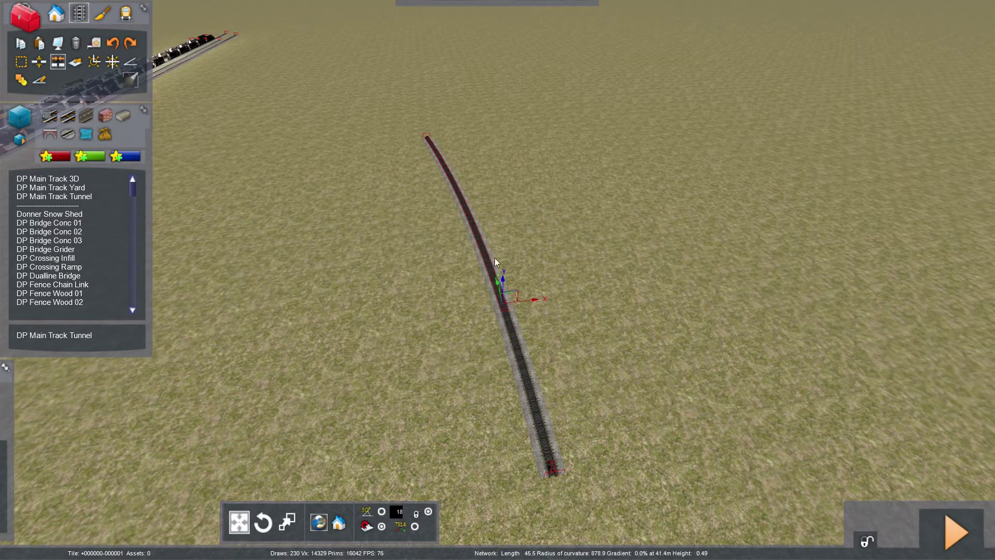
left_click(493, 328)
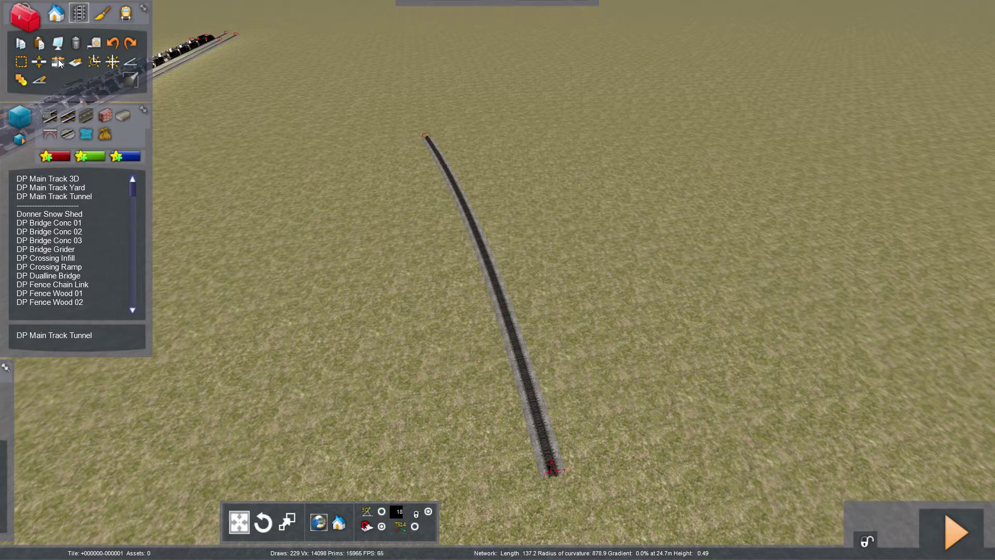
- Split the rejoined track a short distance beyond the joint and bring the cut into close view
left_click(493, 274)
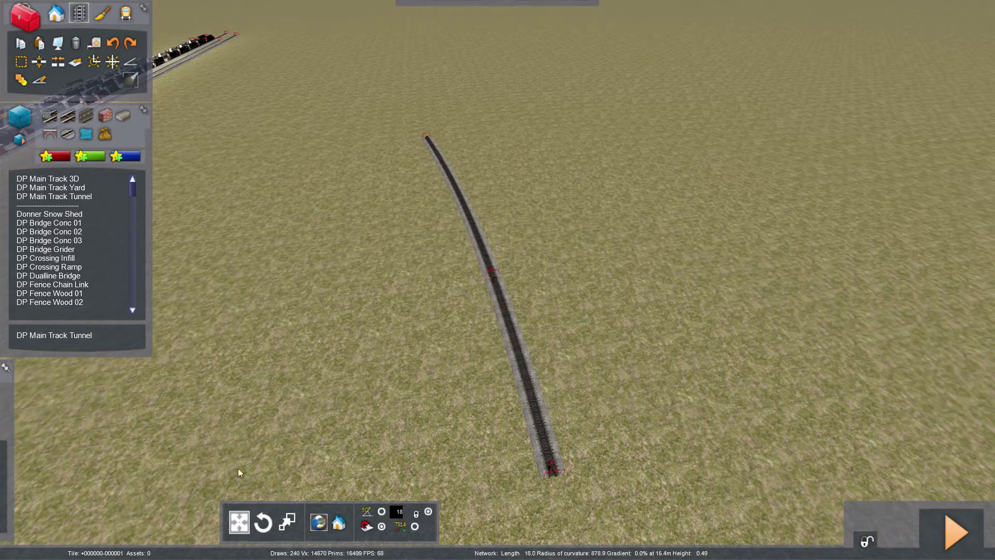
mouse_move(299, 410)
right_mouse_down()
mouse_move(290, 432)
mouse_move(267, 415)
mouse_move(332, 422)
mouse_move(337, 441)
mouse_move(280, 409)
right_mouse_up()
key("Up")
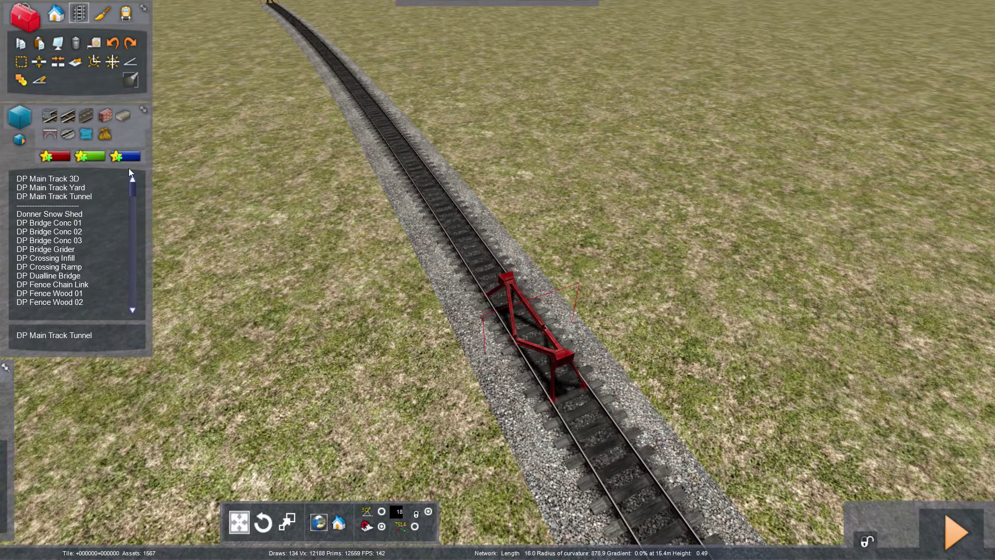
- Weld the two track ends together where the red buffer stop stands at the cut
left_click(94, 62)
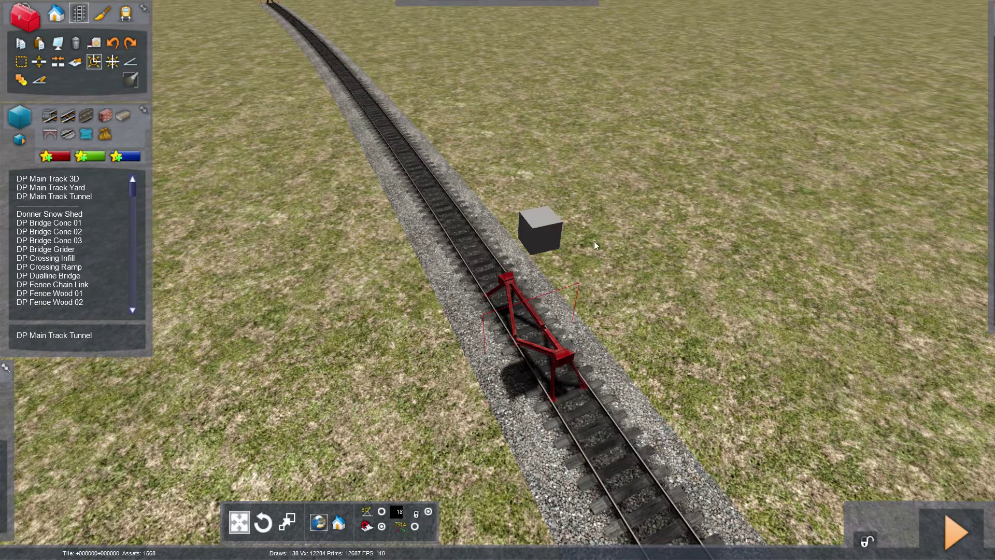
left_click(546, 226)
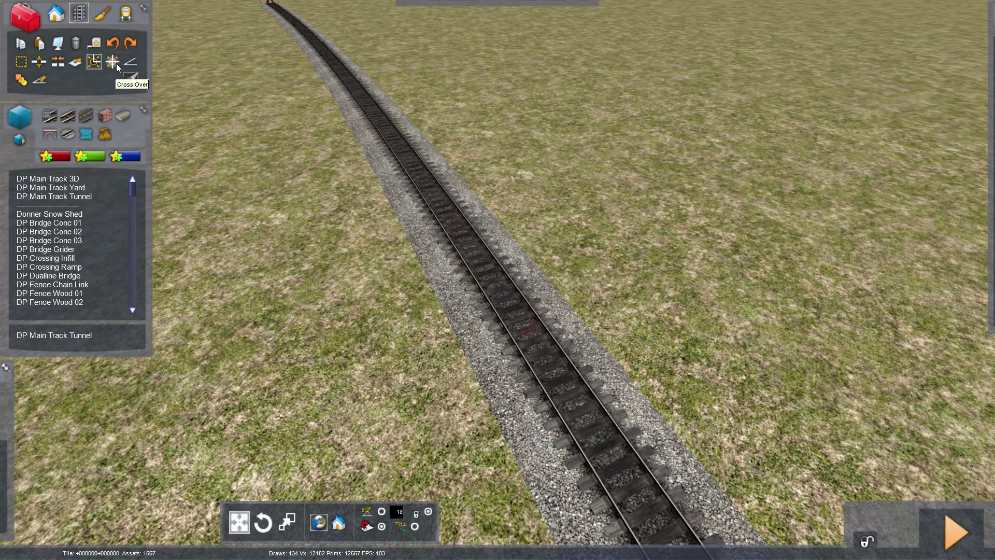
- Display the gradient markers on the track, try adding a marker beside the existing one, and undo the addition
left_click(131, 63)
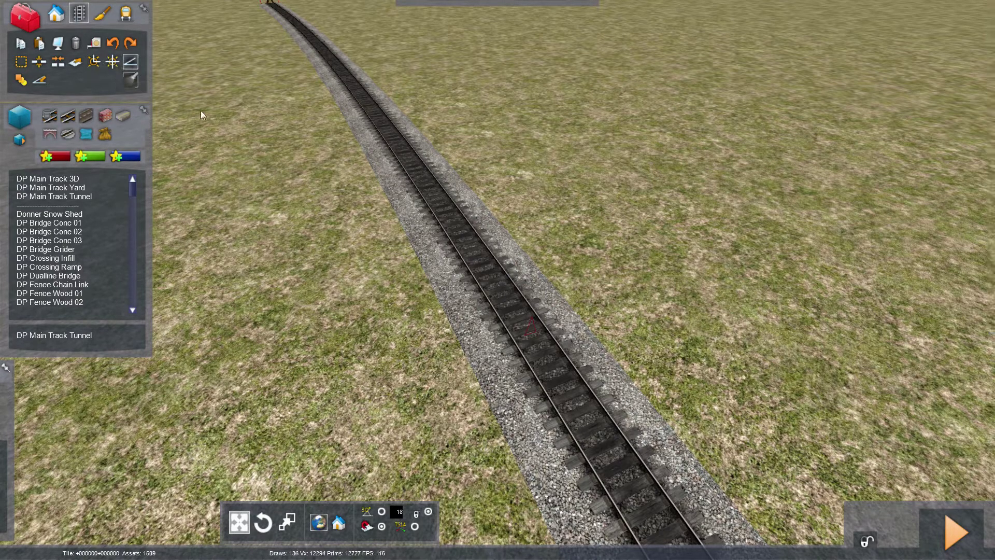
mouse_move(201, 110)
right_mouse_down()
mouse_move(201, 78)
mouse_move(215, 59)
mouse_move(441, 65)
mouse_move(365, 98)
mouse_move(314, 85)
right_mouse_up()
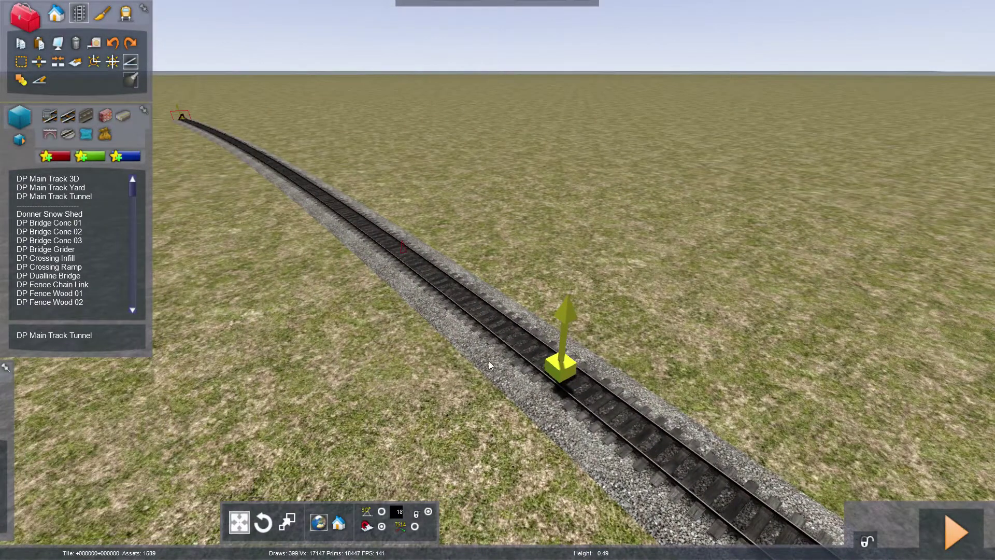
left_click(523, 358)
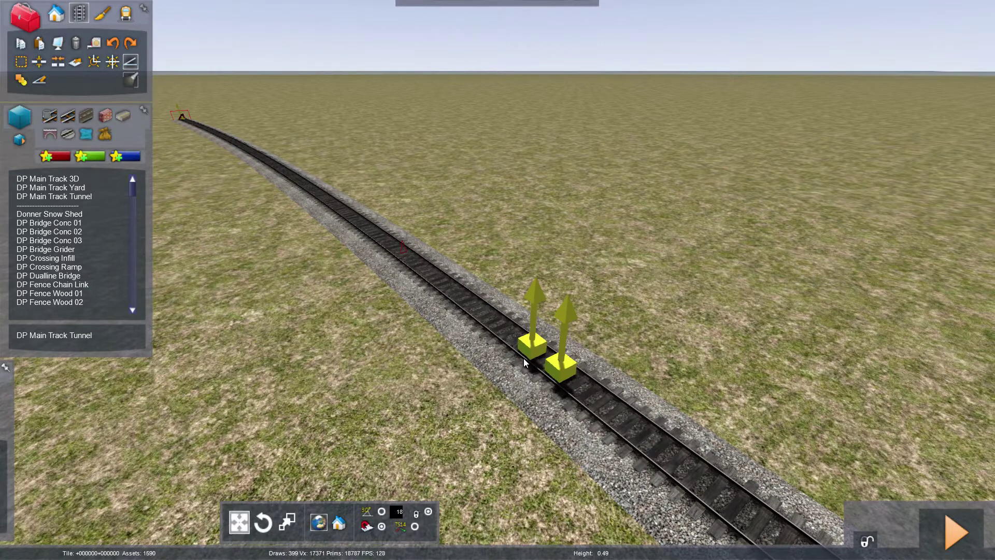
key("ctrl+z")
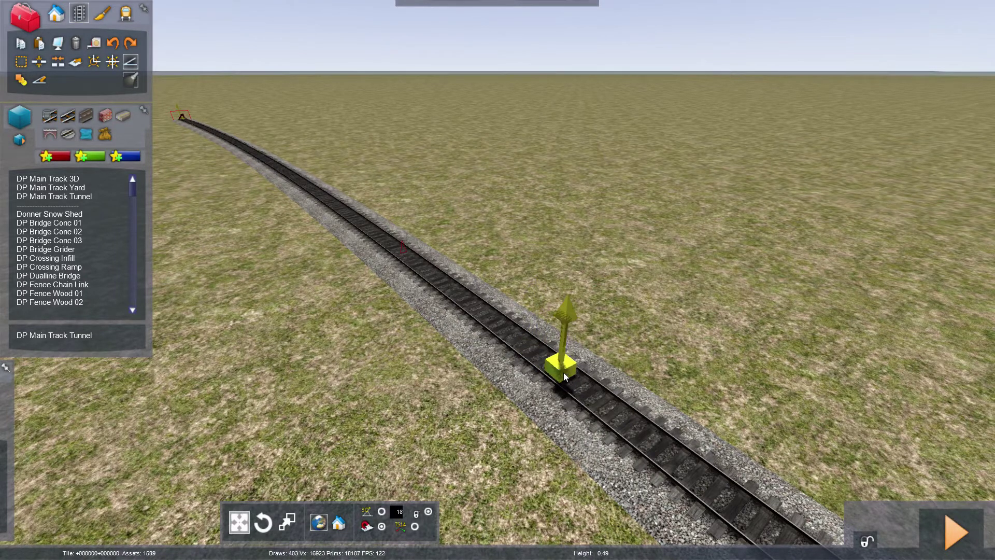
- Try creating another gradient marker from the existing one toward the far end of the track, and undo it
right_click_drag(512, 388, 512, 388)
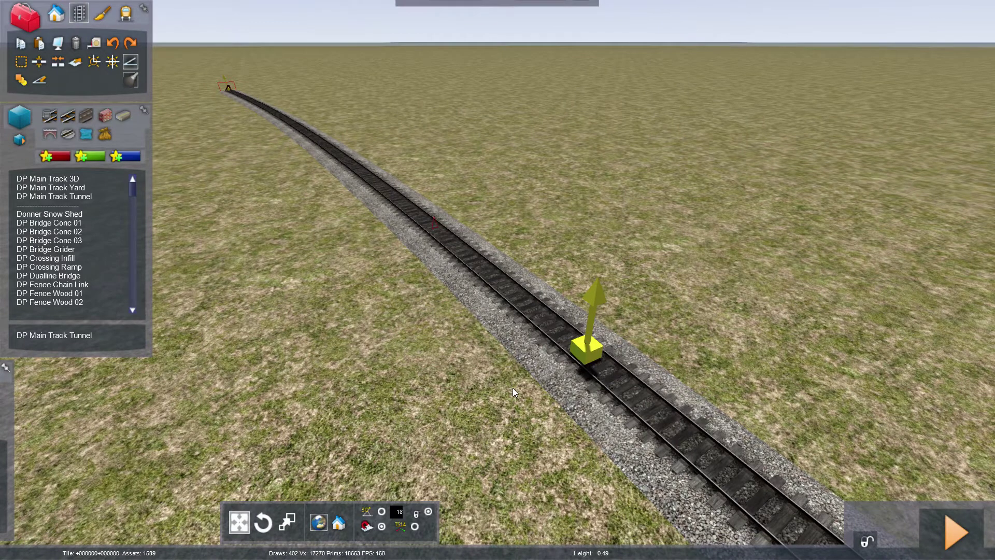
right_click_drag(498, 388, 499, 388)
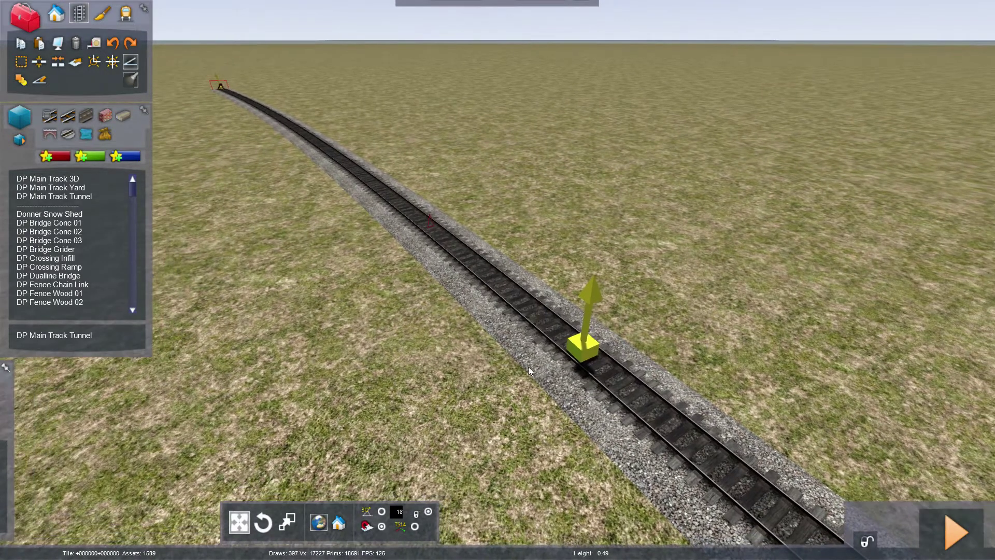
left_click_drag(580, 348, 408, 188, "shift")
key("ctrl+z")
- Add a second gradient marker on the track a short distance beyond the existing one
mouse_move(501, 288)
right_mouse_down()
mouse_move(466, 254)
mouse_move(565, 290)
mouse_move(716, 248)
mouse_move(480, 213)
mouse_move(460, 244)
mouse_move(513, 306)
right_mouse_up()
left_click(332, 152)
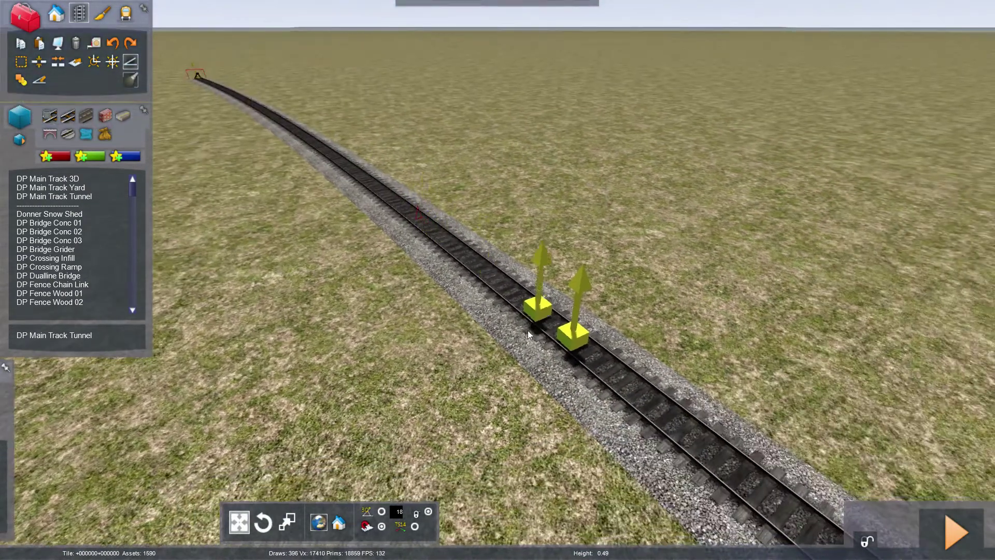
left_click(565, 332)
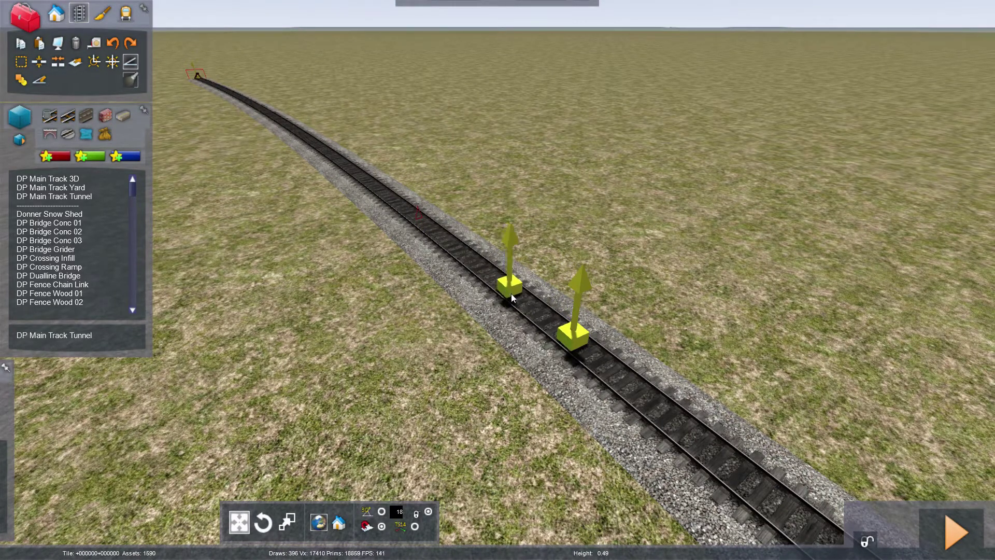
- Raise the track by lifting its intermediate gradient marker, and lift the marker at the buffer stop end to form a rising slope
left_click(570, 337)
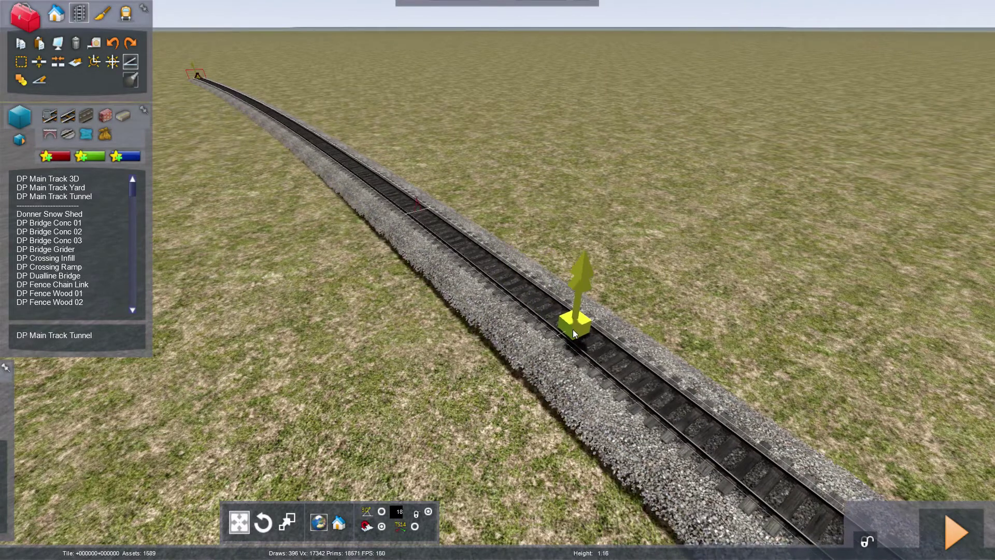
left_click(574, 335)
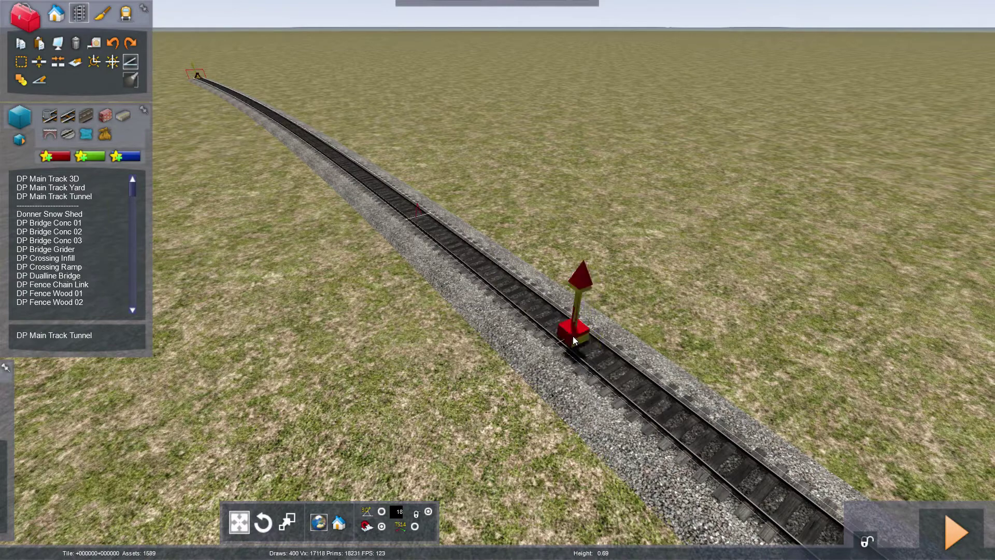
left_click(574, 336)
mouse_move(574, 336)
left_mouse_down()
mouse_move(616, 220)
mouse_move(579, 352)
mouse_move(616, 197)
mouse_move(611, 276)
left_mouse_up()
mouse_move(447, 391)
right_mouse_down()
mouse_move(456, 388)
mouse_move(437, 378)
right_mouse_up()
right_click_drag(370, 373, 487, 342)
right_click_drag(617, 337, 645, 328)
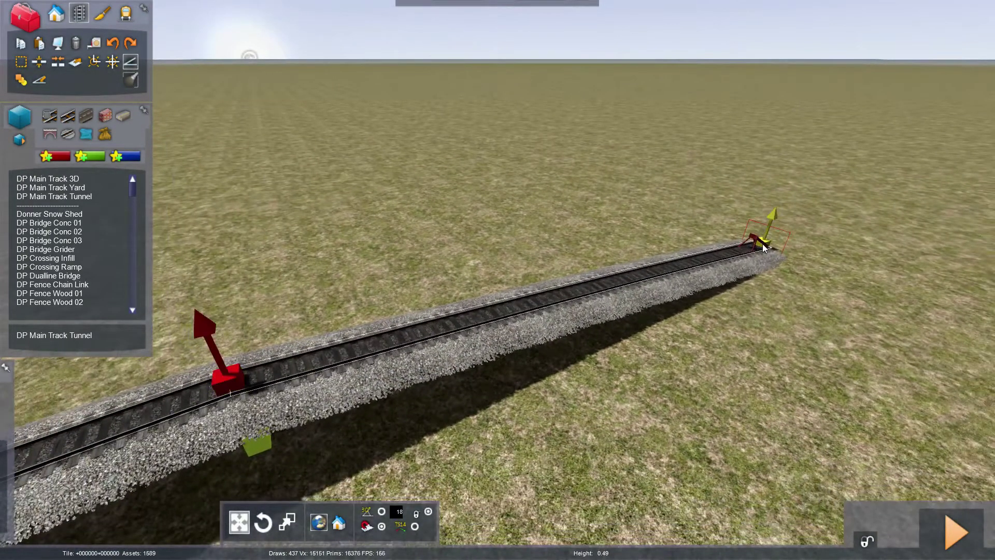
left_click_drag(763, 244, 741, 161)
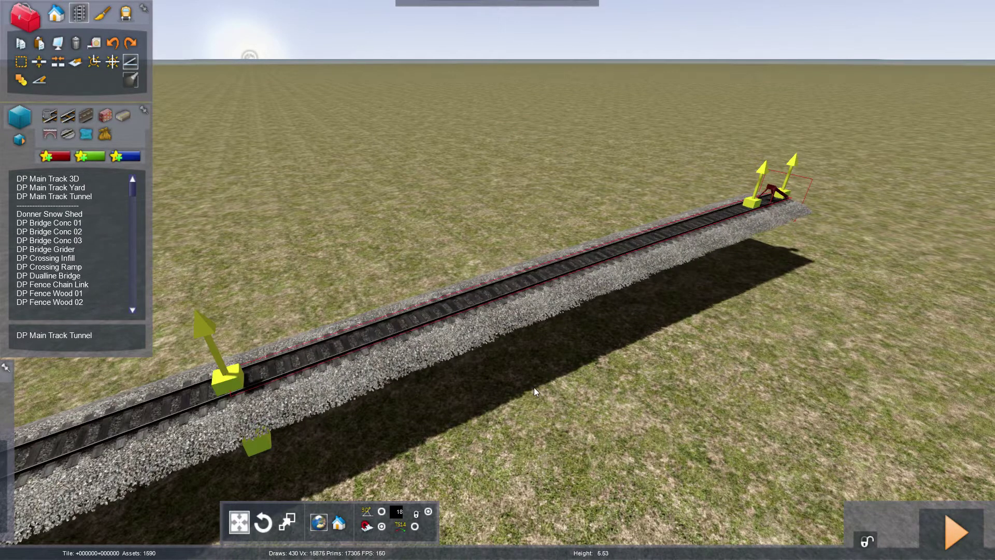
- Try adding another gradient marker midway along the raised slope
left_click(518, 314)
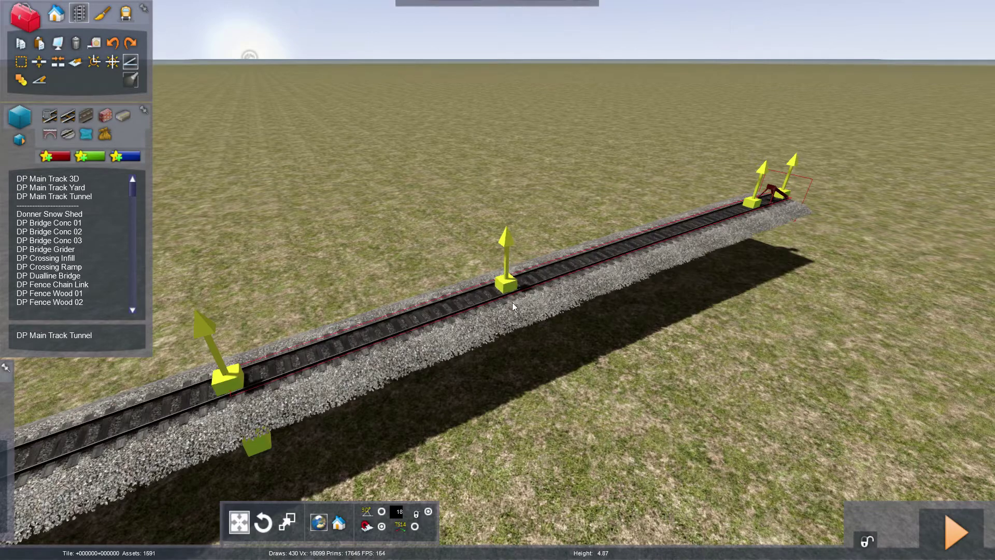
key("Left")
right_click_drag(506, 240, 468, 393)
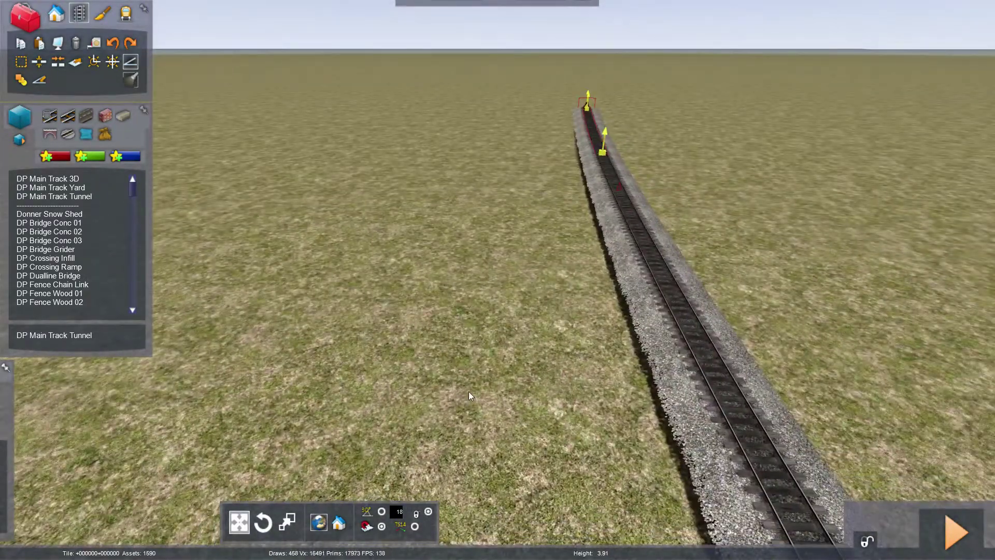
- Lay a straight DP Main Track 3D about 82 m long on the ground beside the raised track
key("space")
left_click(57, 178)
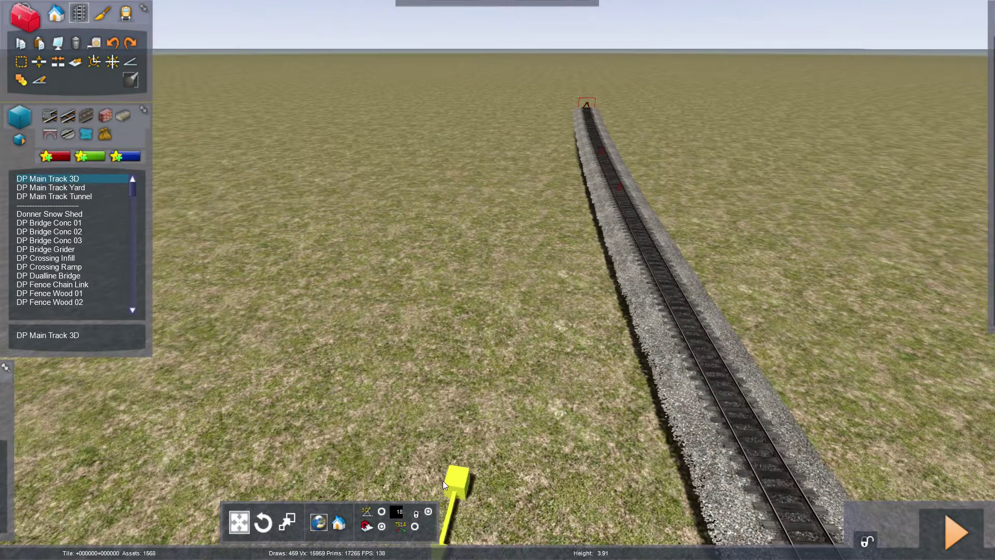
left_click_drag(443, 484, 541, 179)
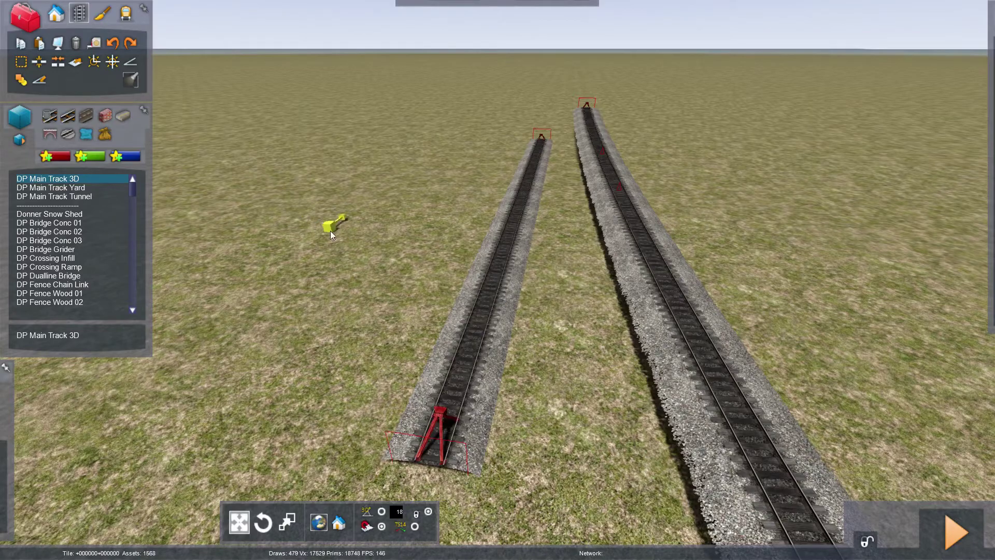
key("space")
- Display the gradient markers on both tracks, try adding one near the raised track's buffer stop, and undo it
mouse_move(330, 231)
right_mouse_down()
mouse_move(330, 168)
mouse_move(333, 234)
right_mouse_up()
key("Up")
key("Down")
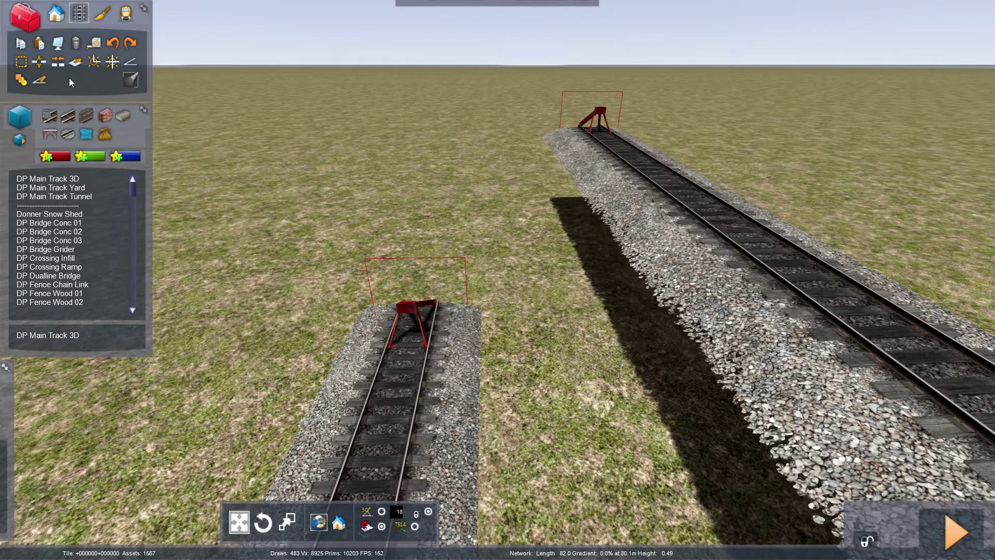
left_click(129, 62)
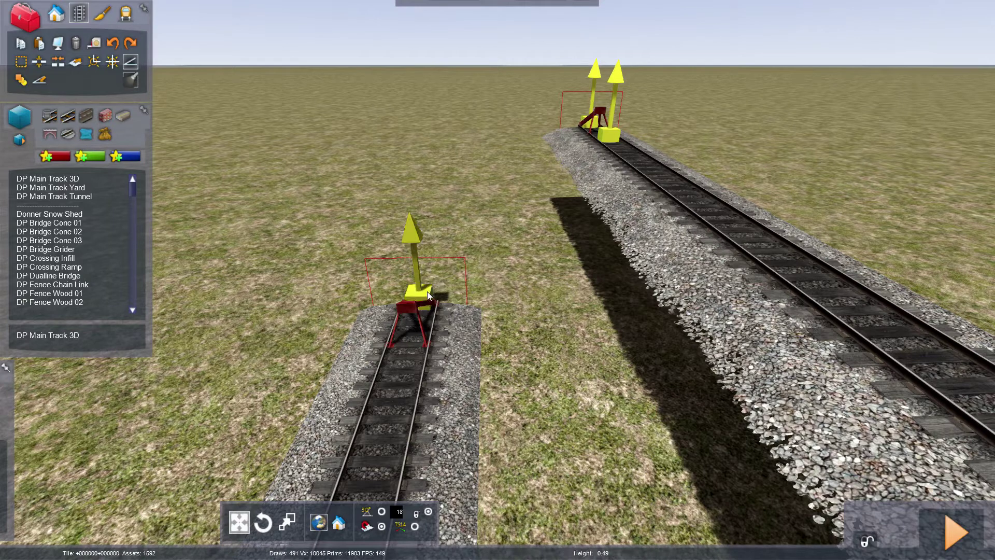
left_click(604, 140)
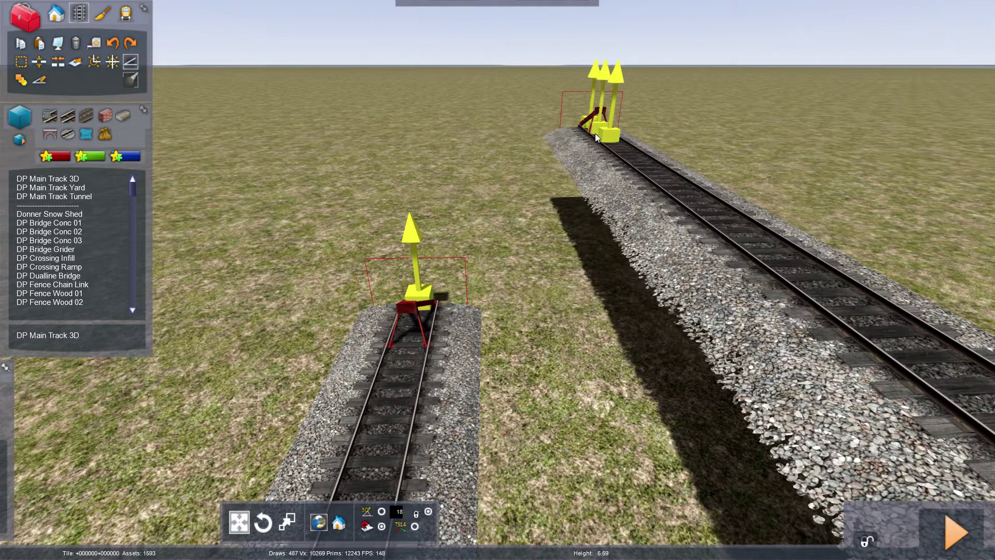
key("ctrl+z")
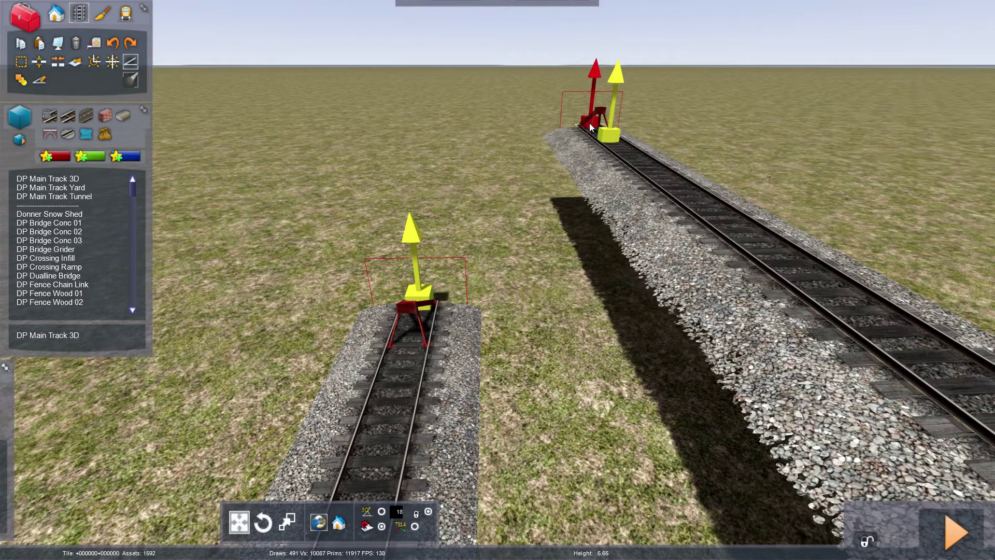
- Raise the buffer stop end of the new parallel track by lifting its gradient marker
left_click(415, 289)
left_click_drag(430, 290, 441, 250)
key("Right")
mouse_move(500, 279)
right_mouse_down()
mouse_move(374, 292)
mouse_move(518, 293)
mouse_move(507, 263)
right_mouse_up()
key("Down")
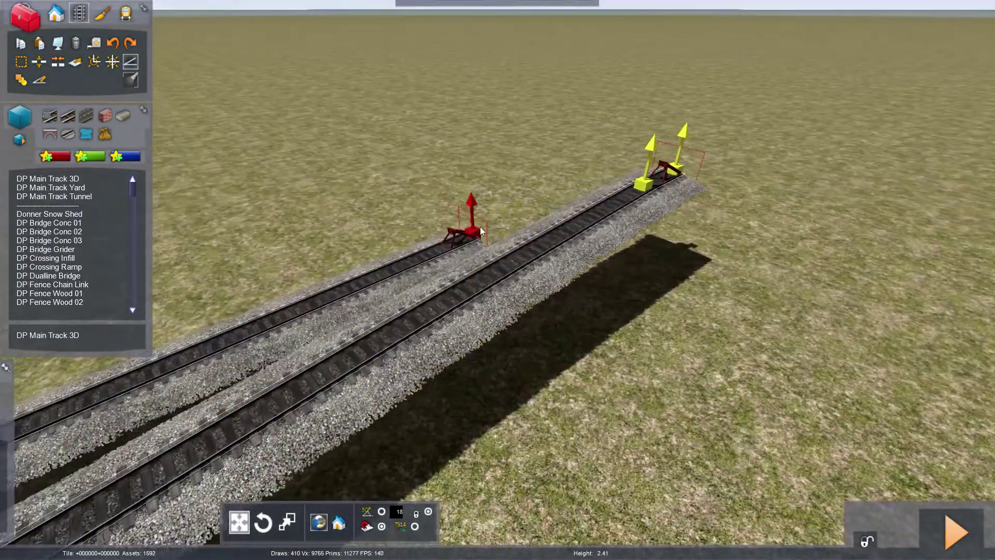
- Lift the end of the parallel track higher with its gradient marker, bringing it closer to the neighbouring raised track
mouse_move(478, 223)
left_mouse_down()
mouse_move(478, 203)
mouse_move(476, 232)
left_mouse_up()
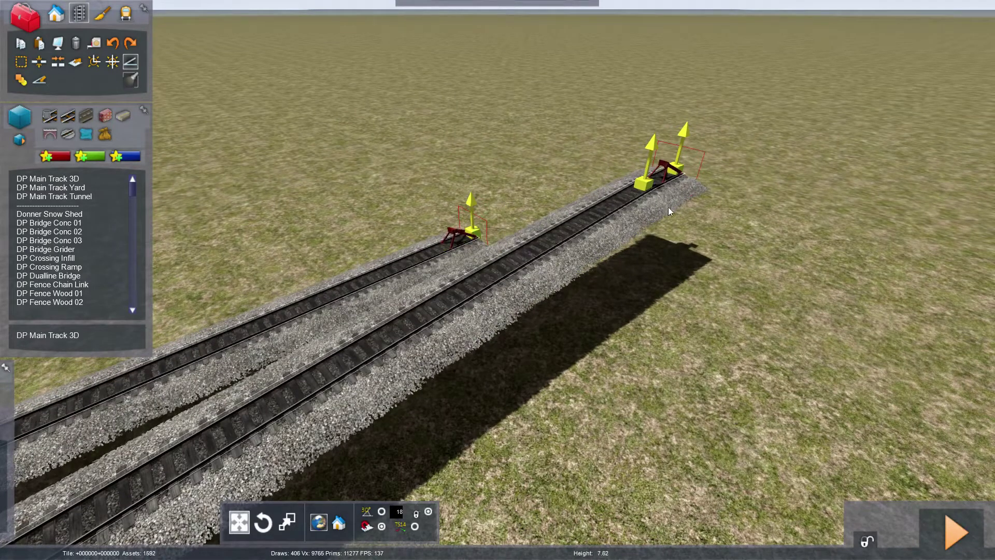
left_click(590, 222)
mouse_move(477, 235)
left_mouse_down()
mouse_move(471, 259)
mouse_move(467, 228)
left_mouse_up()
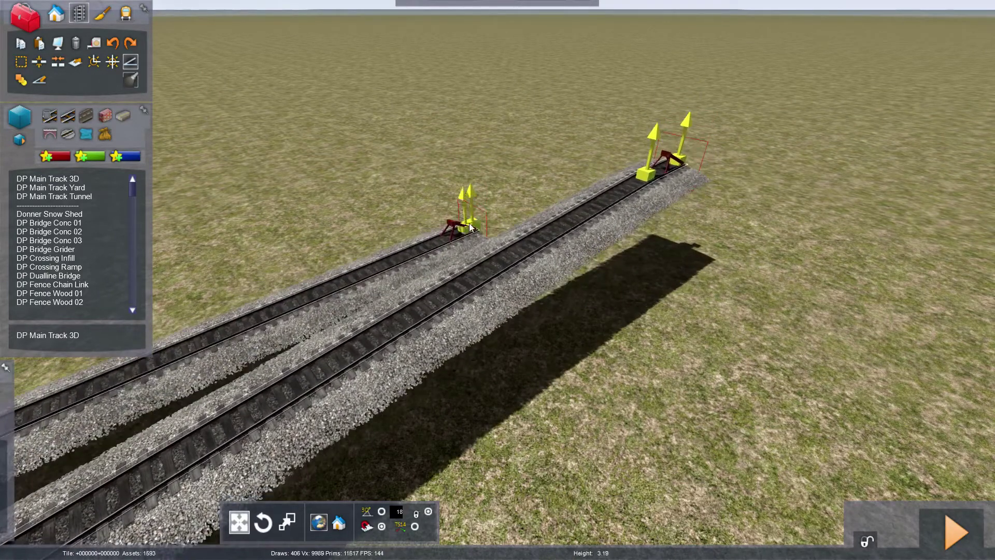
left_click(129, 64)
mouse_move(471, 223)
left_mouse_down()
mouse_move(465, 199)
mouse_move(472, 228)
mouse_move(476, 207)
left_mouse_up()
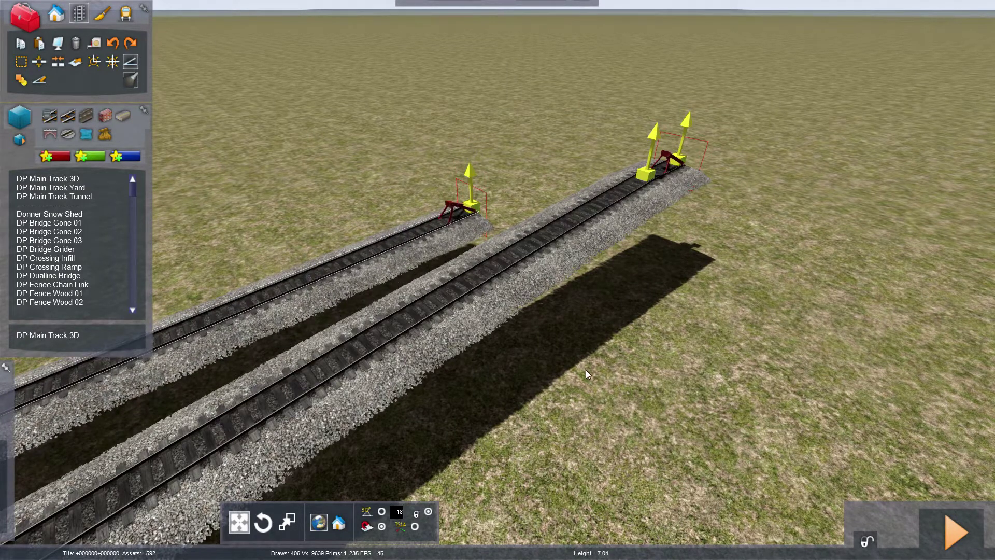
- Select the raised track from near its buffer stop back past the change of slope, and smooth the gradient over that section
right_click_drag(586, 369, 412, 376)
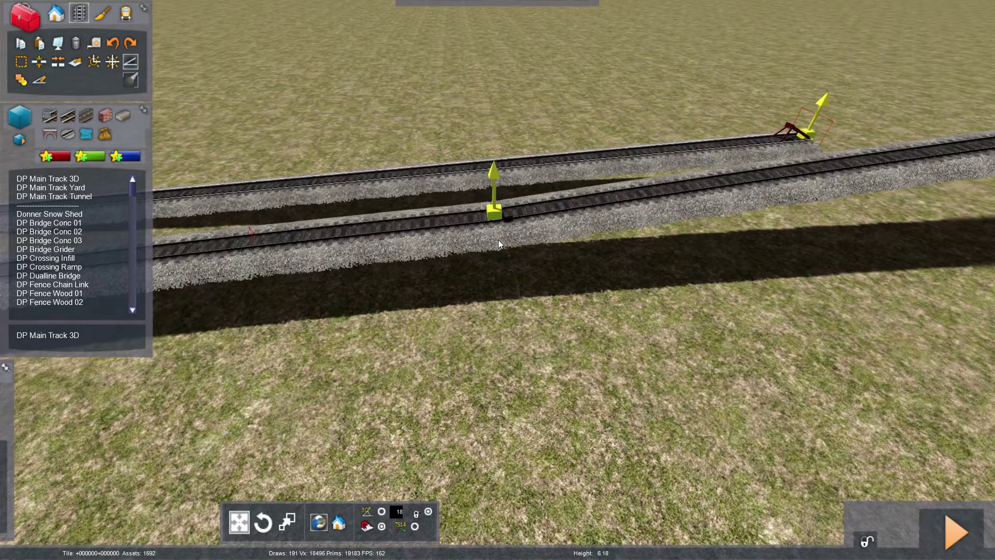
mouse_move(499, 240)
right_mouse_down()
mouse_move(499, 280)
mouse_move(499, 241)
mouse_move(481, 219)
right_mouse_up()
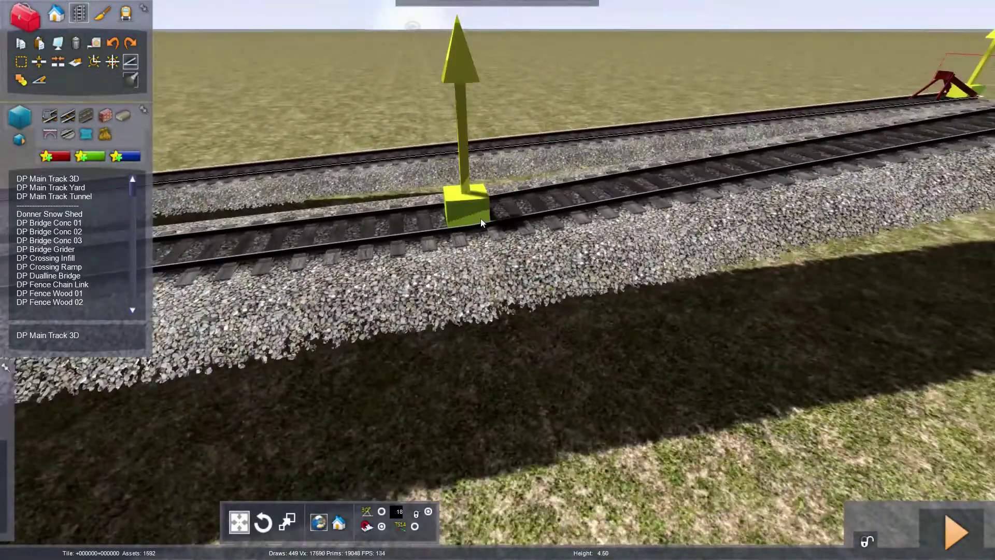
scroll(487, 251, "down", 10)
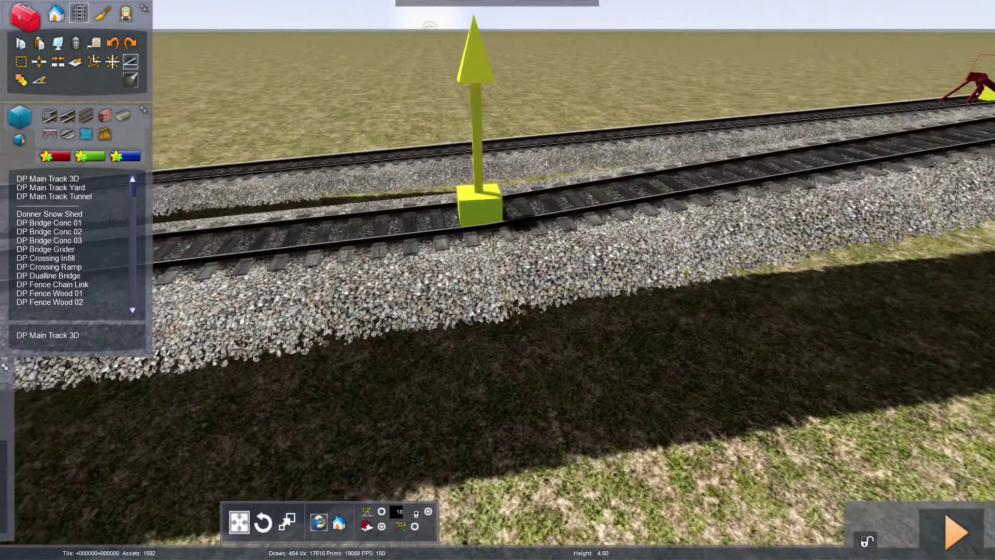
scroll(486, 250, "down", 2)
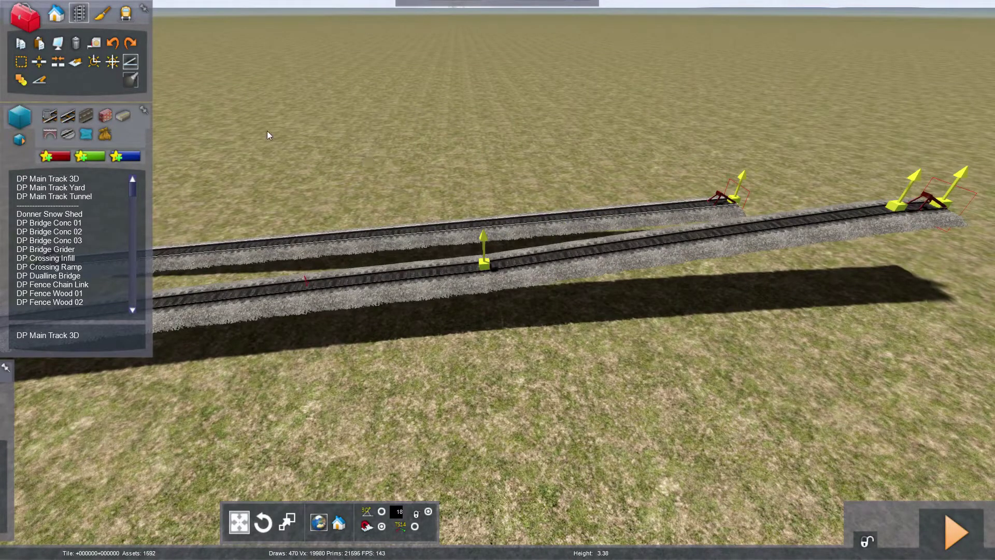
left_click(26, 65)
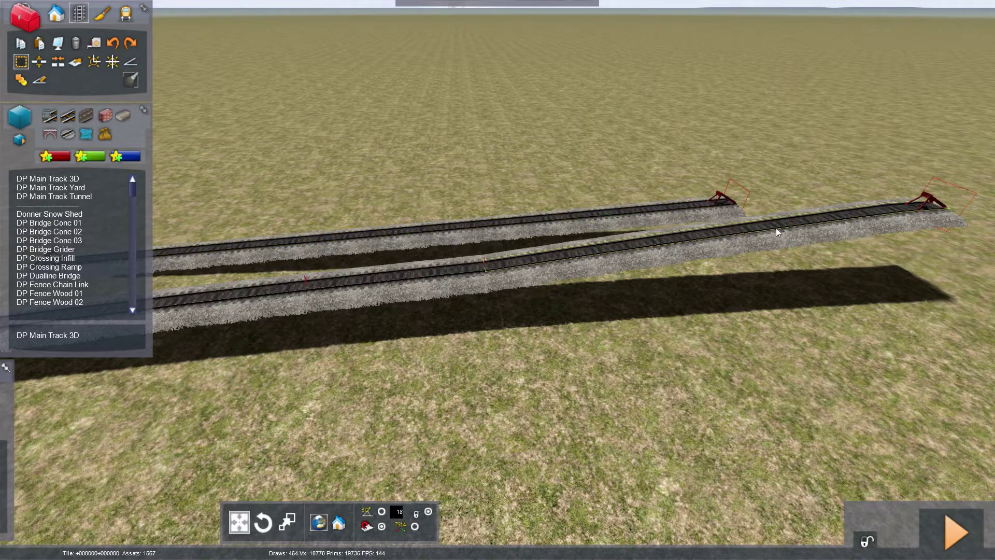
left_click(868, 205)
left_click(666, 251)
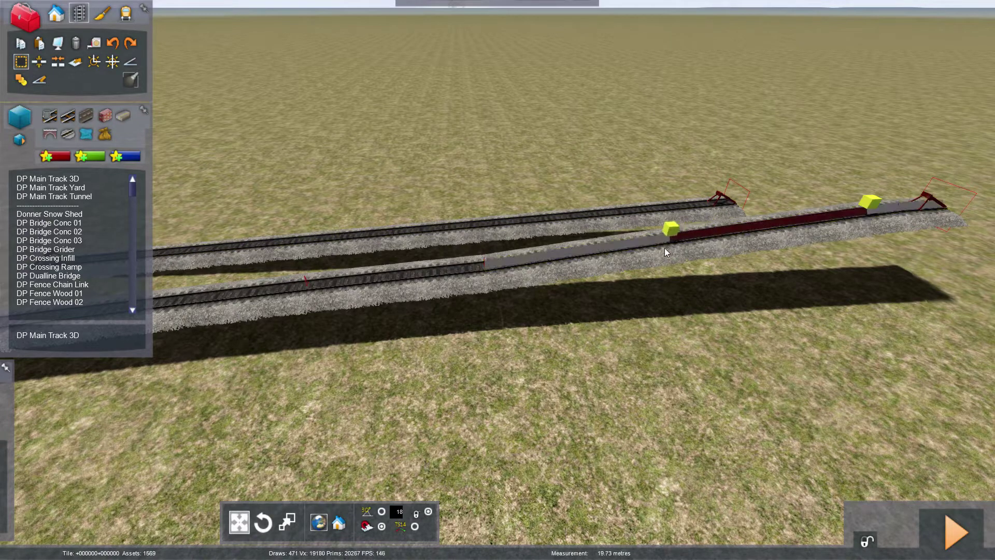
mouse_move(607, 238)
left_mouse_down()
mouse_move(545, 252)
mouse_move(206, 235)
mouse_move(346, 209)
mouse_move(243, 195)
left_mouse_up()
right_click_drag(333, 321, 16, 119)
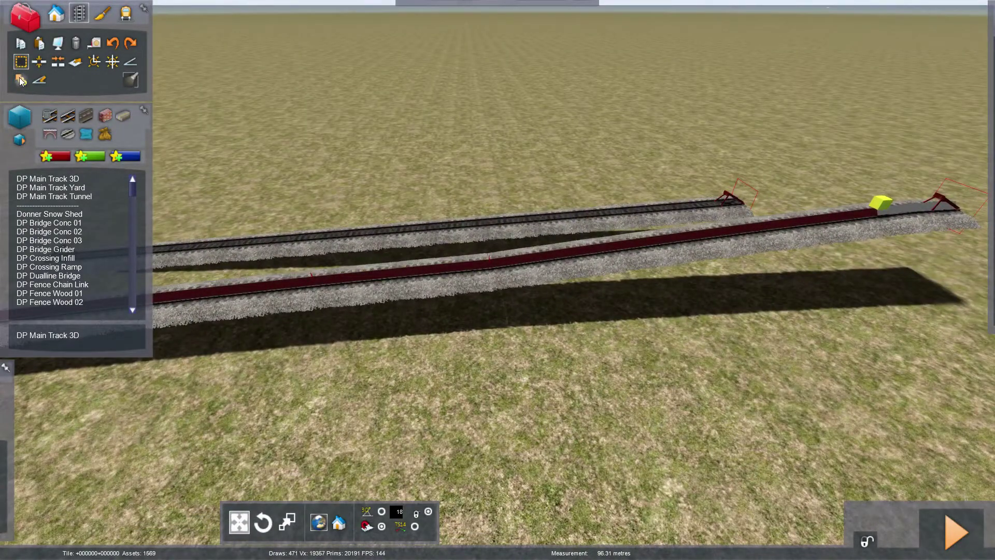
left_click(45, 82)
right_click_drag(467, 232, 469, 253)
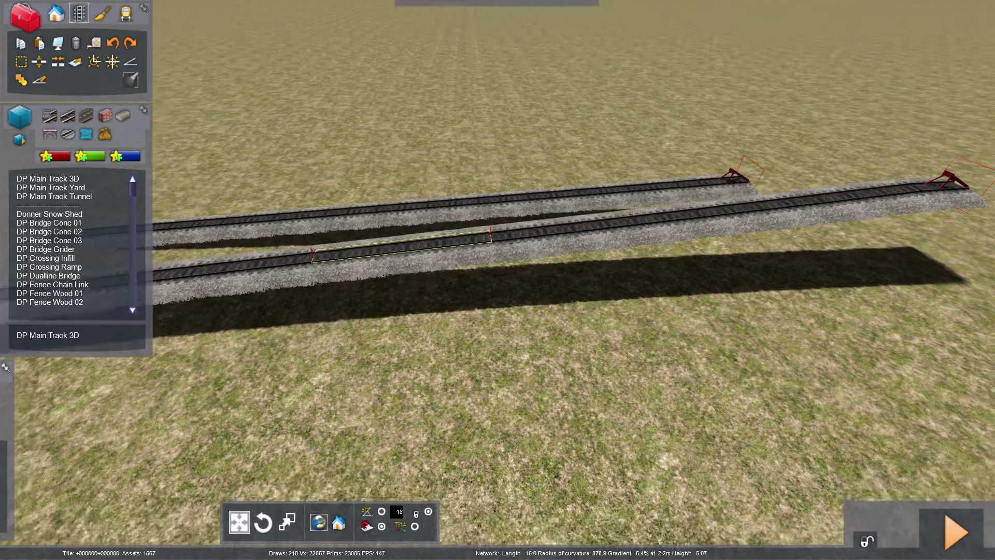
- Examine the smoothed gradient transition on the raised track from low, side and end viewpoints
key("Up")
key("Up")
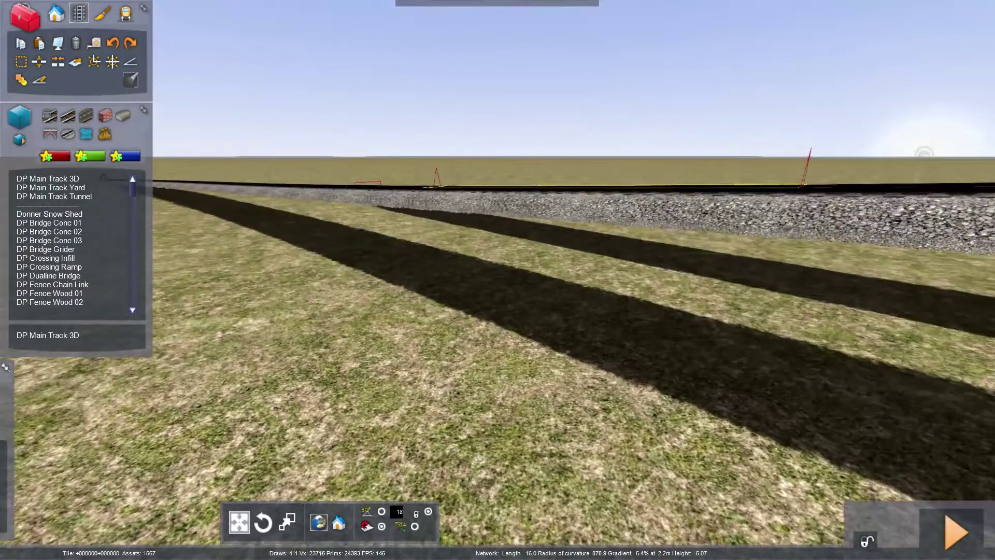
right_click_drag(452, 196, 335, 195)
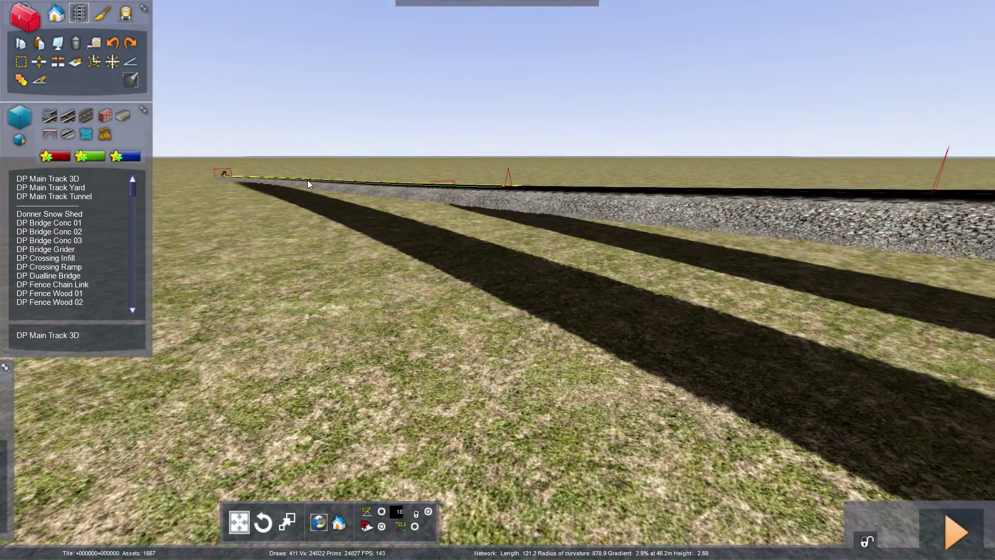
right_click_drag(373, 185, 523, 188)
right_click_drag(737, 223, 359, 269)
key("Up")
key("Down")
key("Down")
key("Right")
key("Left")
key("Up")
key("Right")
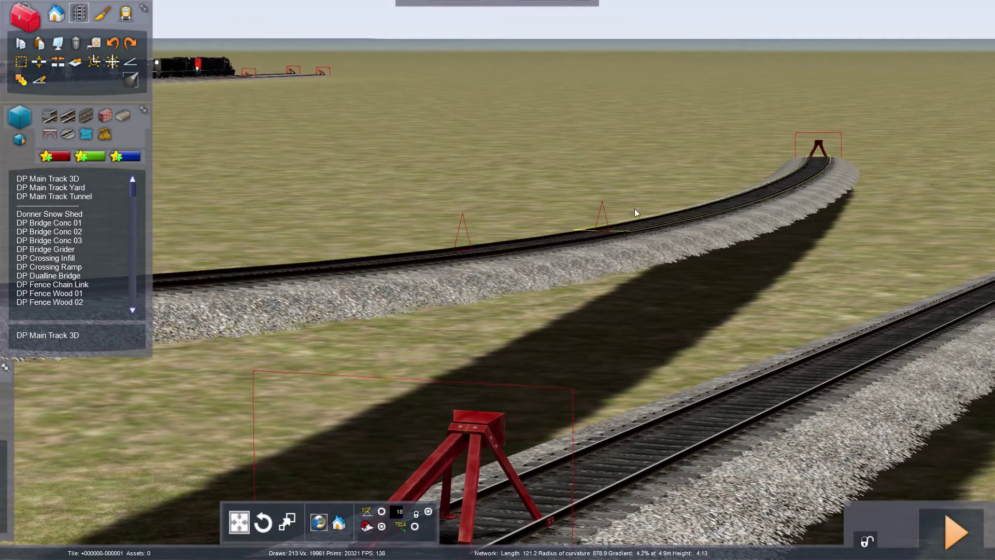
scroll(431, 268, "down", 8)
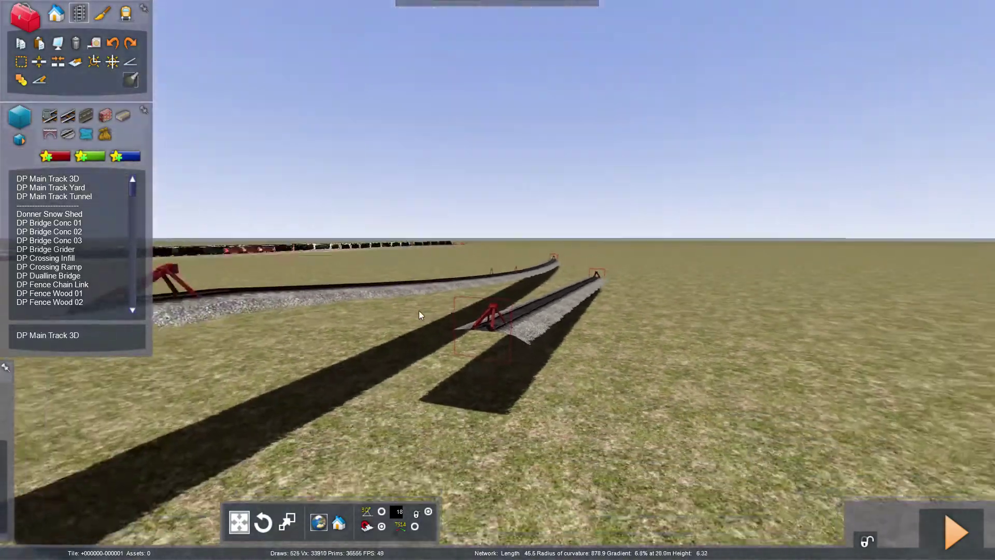
key("Up")
right_click_drag(419, 310, 524, 332)
key("Down")
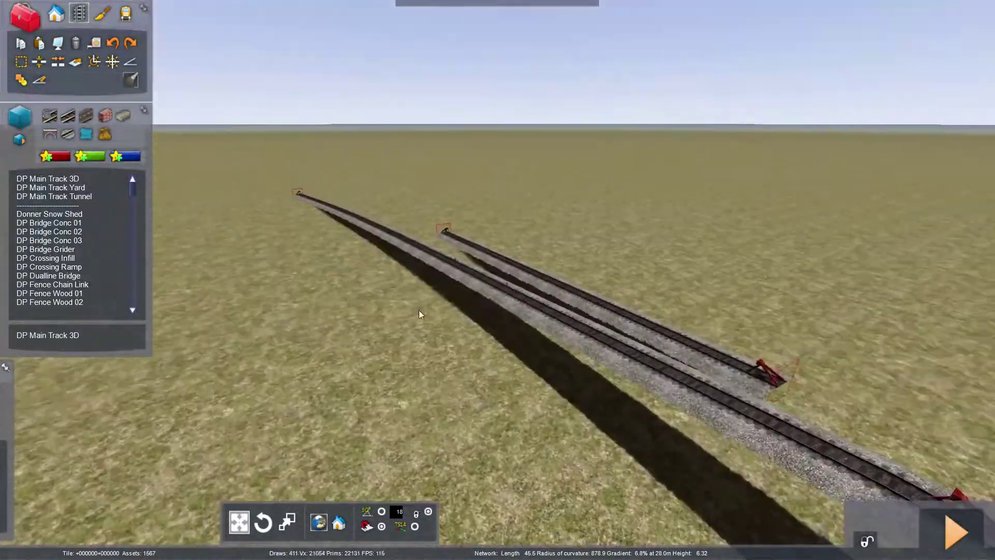
- Select the track sections around the raised track's gradient transition and delete them
left_click_drag(524, 272, 428, 347)
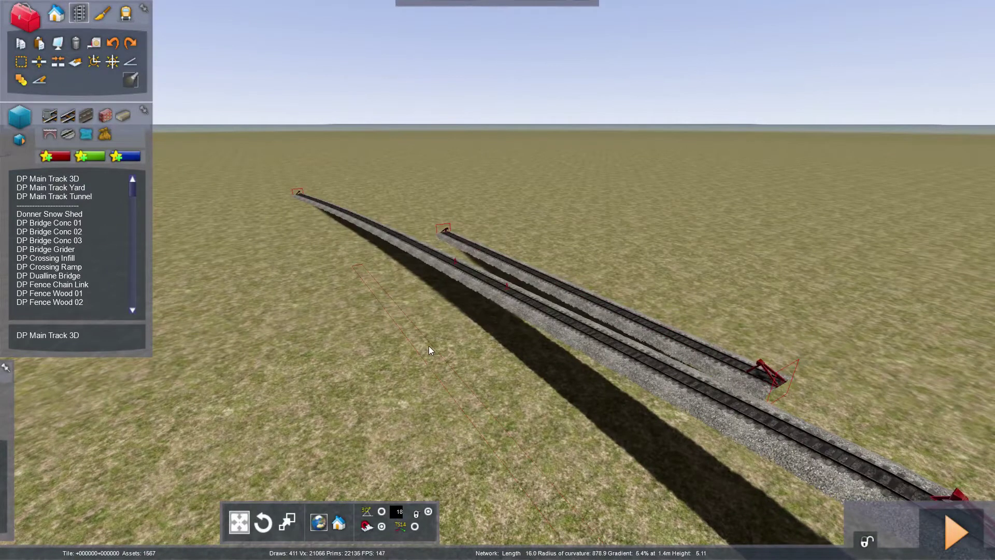
left_click(509, 285, "ctrl")
key("Delete")
- Lay a straight length of DP Main Track 3D on the open ground
right_click_drag(509, 285, 0, 165)
left_click(45, 178)
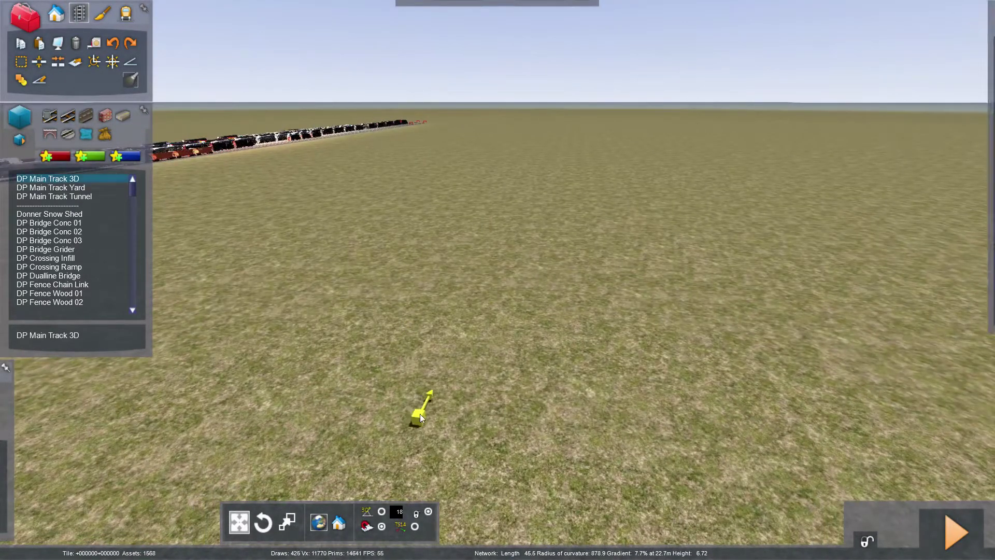
mouse_move(419, 415)
left_mouse_down()
mouse_move(572, 166)
mouse_move(546, 149)
mouse_move(545, 169)
mouse_move(555, 152)
left_mouse_up()
right_click_drag(575, 259, 478, 249)
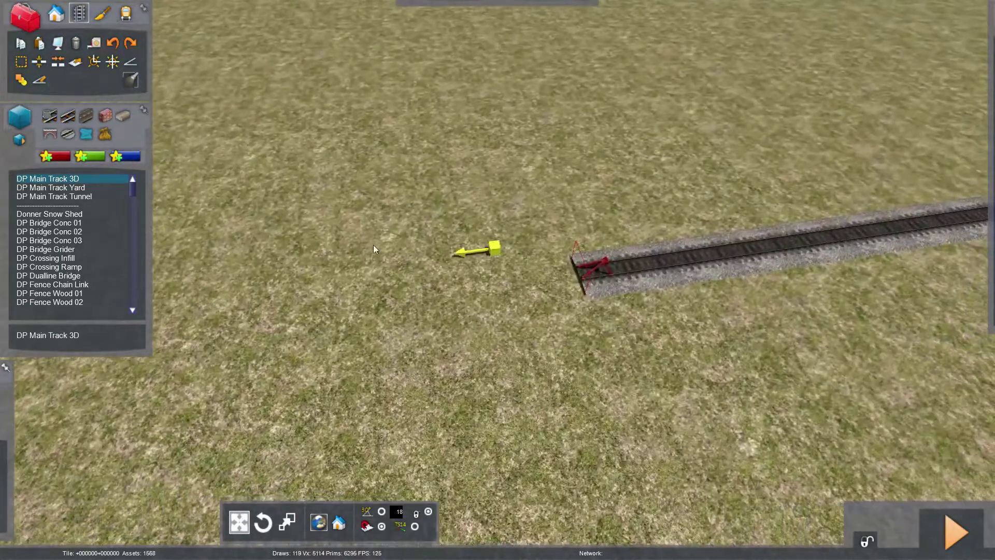
- Extend the new track from its buffer stop end with a straight length of DP Main Track Yard
left_click(76, 188)
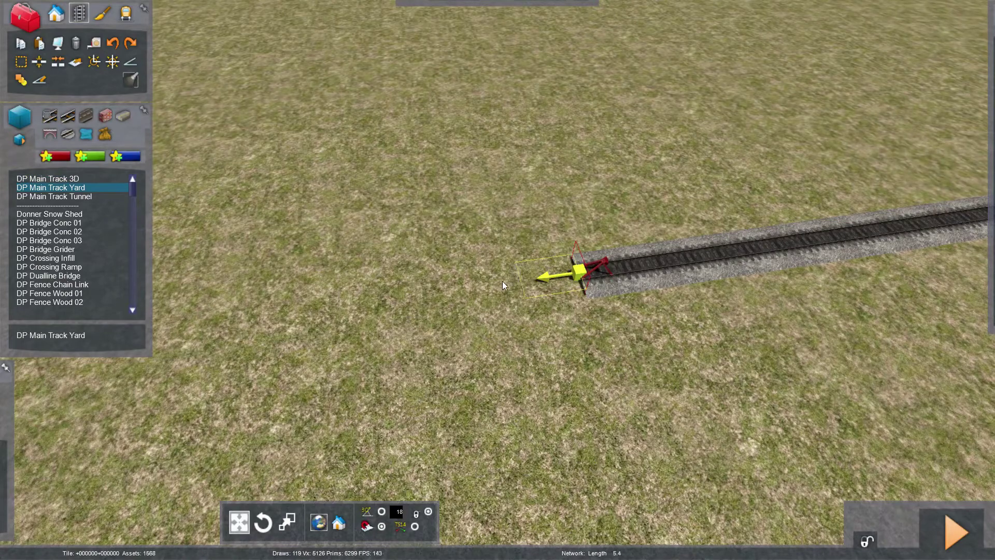
left_click_drag(502, 285, 306, 202)
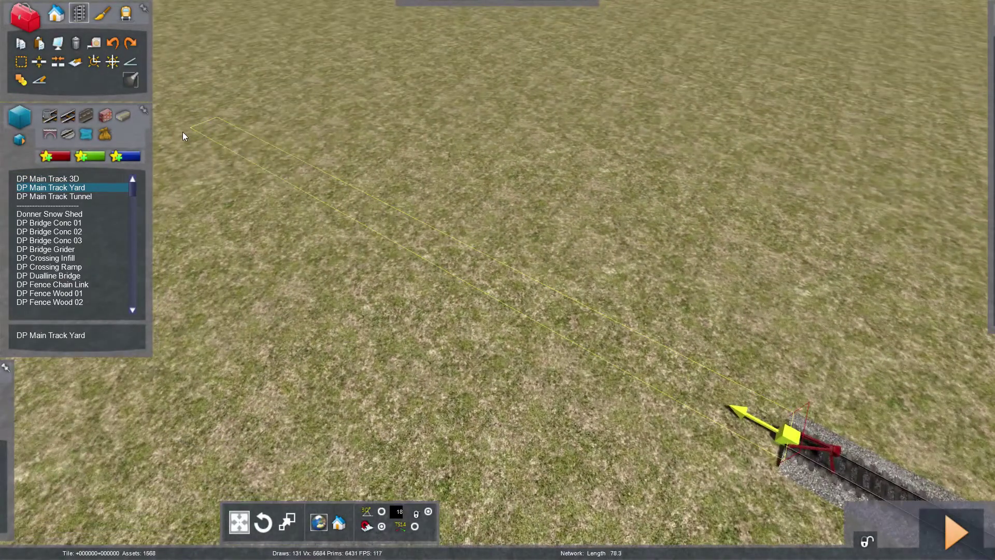
left_click_drag(183, 133, 183, 133)
- Examine up close the joint where the main track meets the yard track
right_click_drag(300, 275, 403, 255)
scroll(498, 280, "up", 5)
mouse_move(403, 255)
left_mouse_down()
mouse_move(537, 238)
mouse_move(446, 262)
left_mouse_up()
mouse_move(446, 258)
right_mouse_down()
mouse_move(487, 296)
mouse_move(467, 285)
mouse_move(460, 255)
right_mouse_up()
scroll(446, 258, "down", 5)
mouse_move(460, 255)
left_mouse_down()
mouse_move(455, 296)
mouse_move(637, 307)
left_mouse_up()
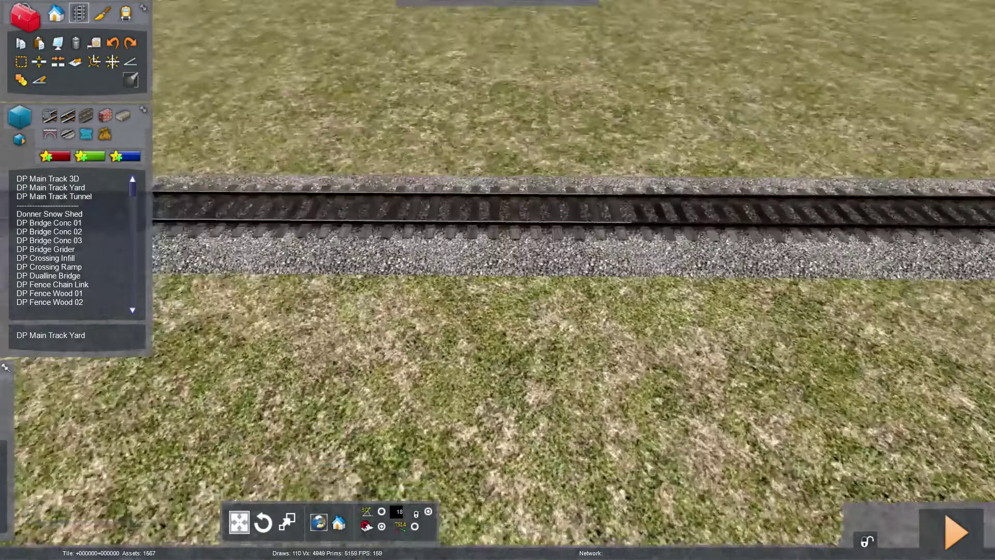
- Mark out a track section spanning the joint between the main track and the yard track, sliding its end marker along the rails
right_click_drag(636, 306, 558, 220)
mouse_move(527, 268)
right_mouse_down()
mouse_move(490, 298)
mouse_move(527, 269)
right_mouse_up()
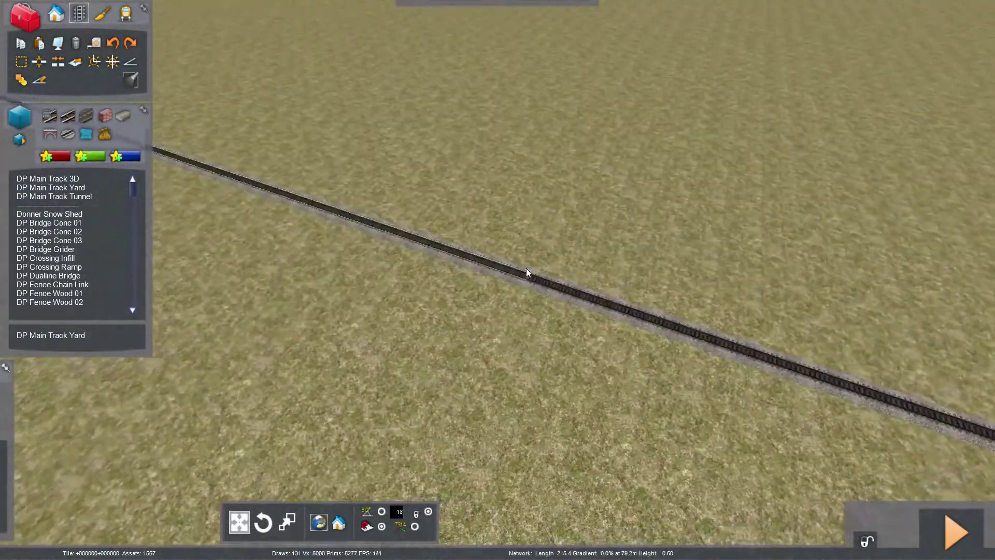
left_click(18, 64)
right_click_drag(393, 292, 405, 299)
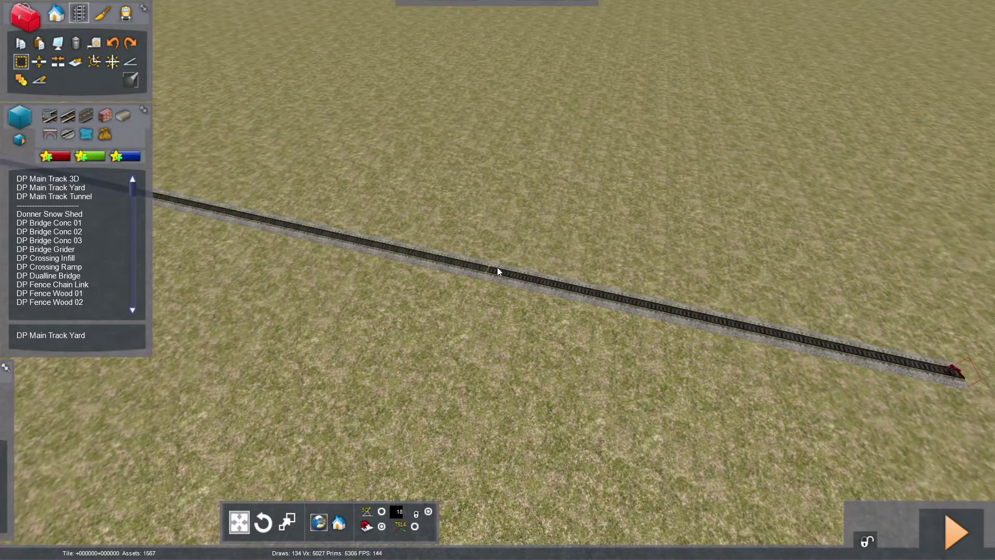
left_click(713, 316)
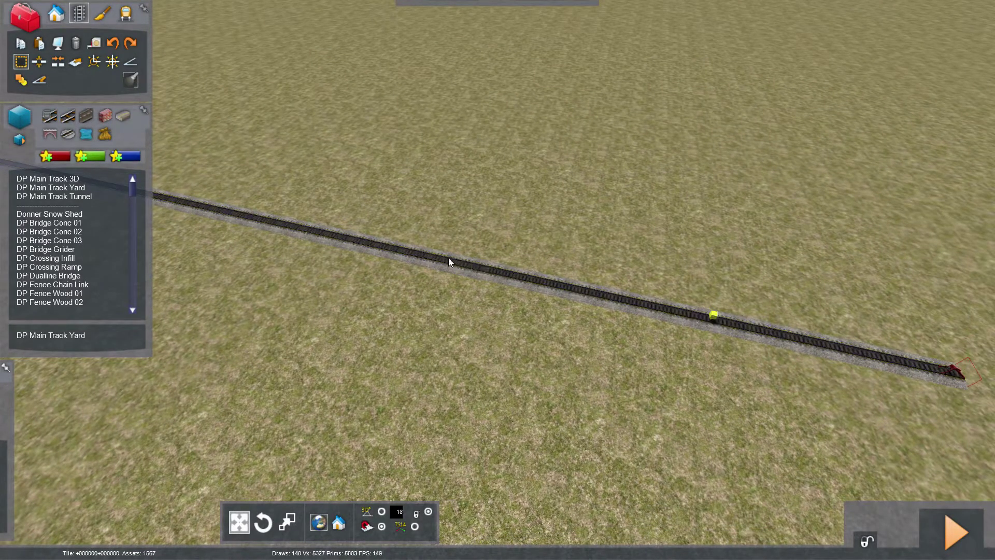
left_click(350, 237)
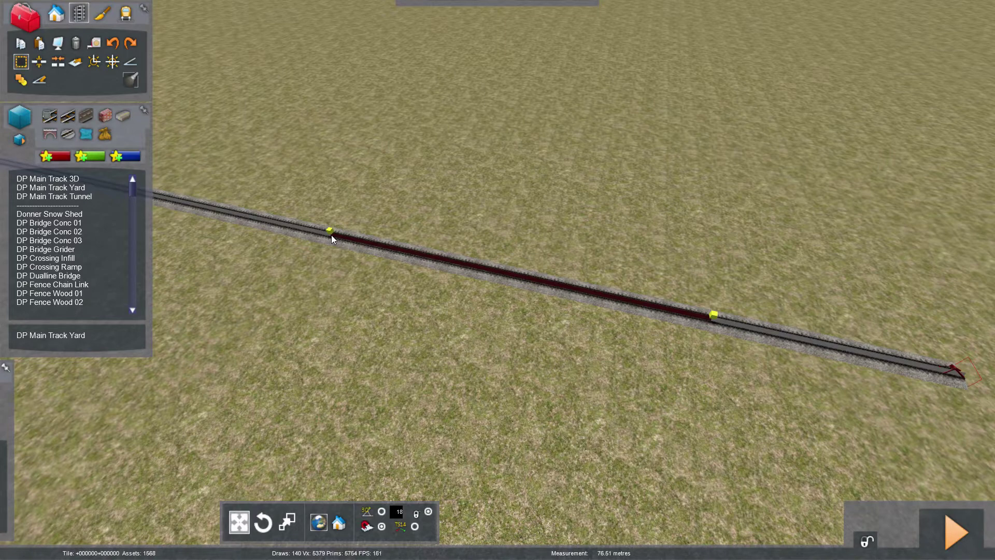
mouse_move(332, 239)
left_mouse_down()
mouse_move(412, 251)
mouse_move(239, 201)
mouse_move(516, 283)
mouse_move(449, 260)
mouse_move(440, 275)
mouse_move(459, 277)
mouse_move(306, 235)
mouse_move(378, 254)
left_mouse_up()
mouse_move(314, 243)
left_mouse_down()
mouse_move(435, 269)
mouse_move(350, 249)
left_mouse_up()
mouse_move(408, 268)
left_mouse_down()
mouse_move(567, 291)
mouse_move(277, 237)
left_mouse_up()
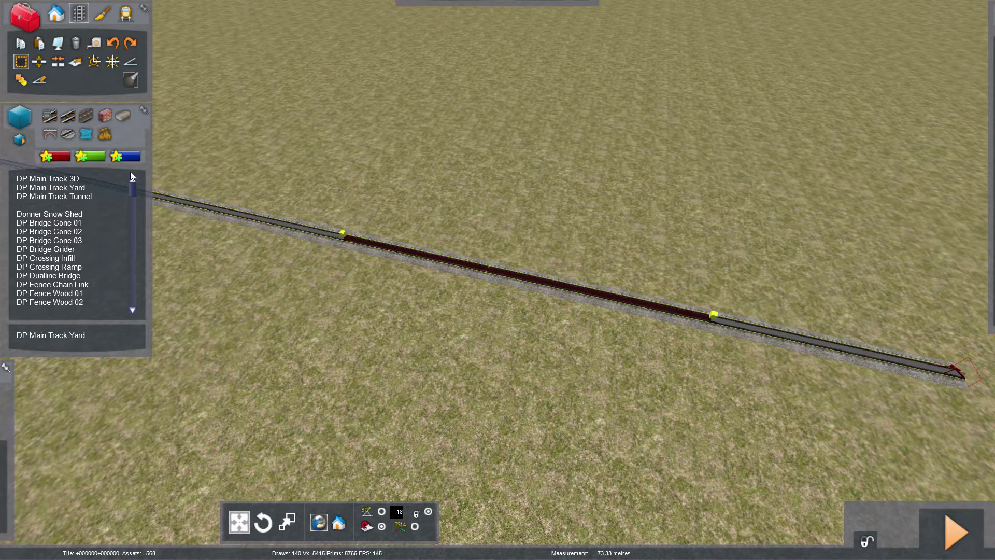
- Apply the track-type combining tool to the joint where the main track meets the yard track
left_click(20, 80)
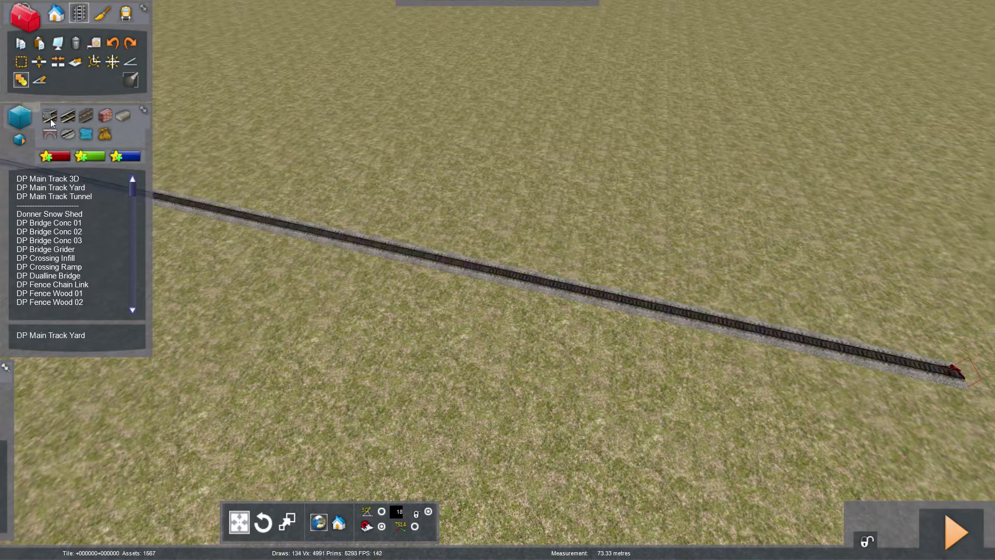
scroll(498, 280, "down", 5)
key("Up")
right_click_drag(498, 280, 461, 287)
key("Down")
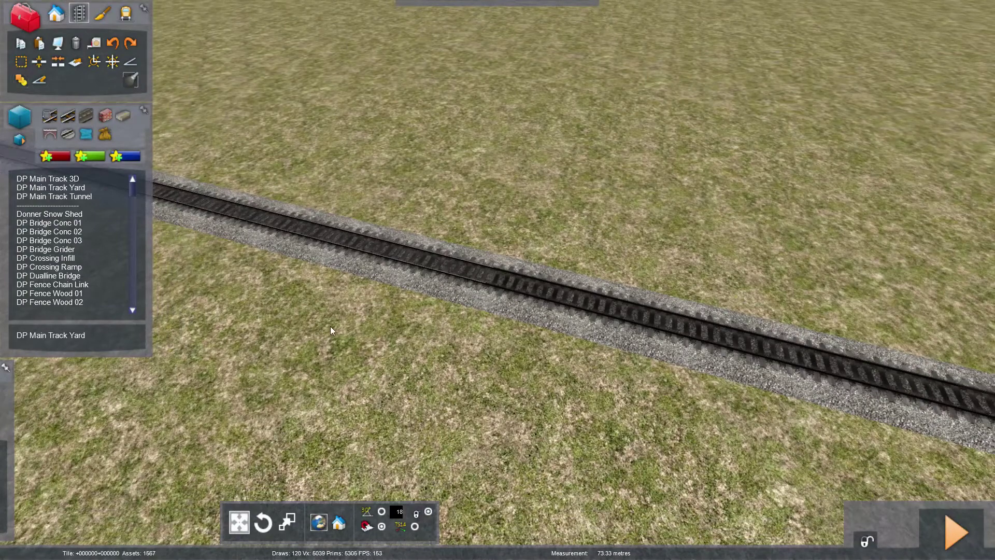
- Reapply the track-type combining tool at the main-to-yard joint after checking the track on both sides of it
left_click(23, 83)
right_click_drag(418, 256, 353, 254)
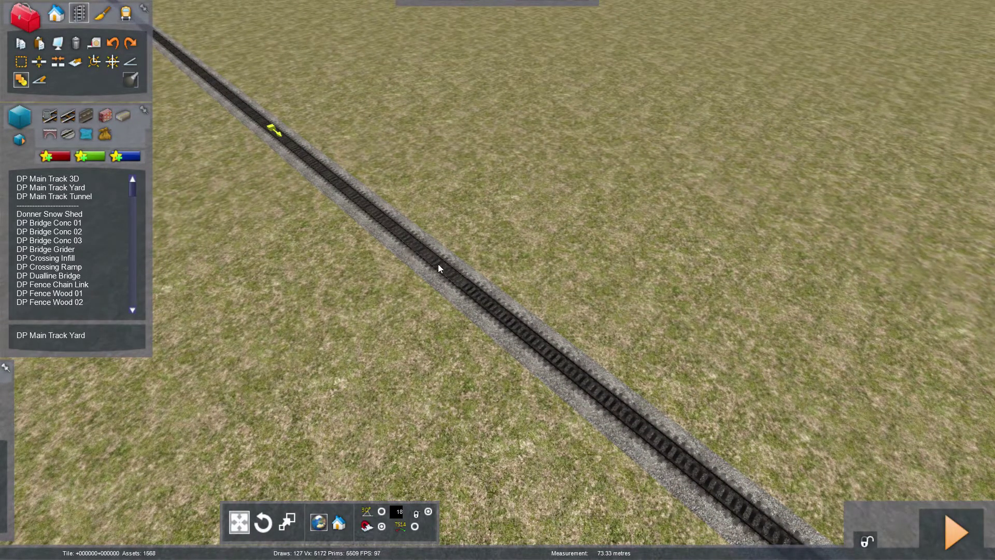
right_click_drag(438, 264, 451, 266)
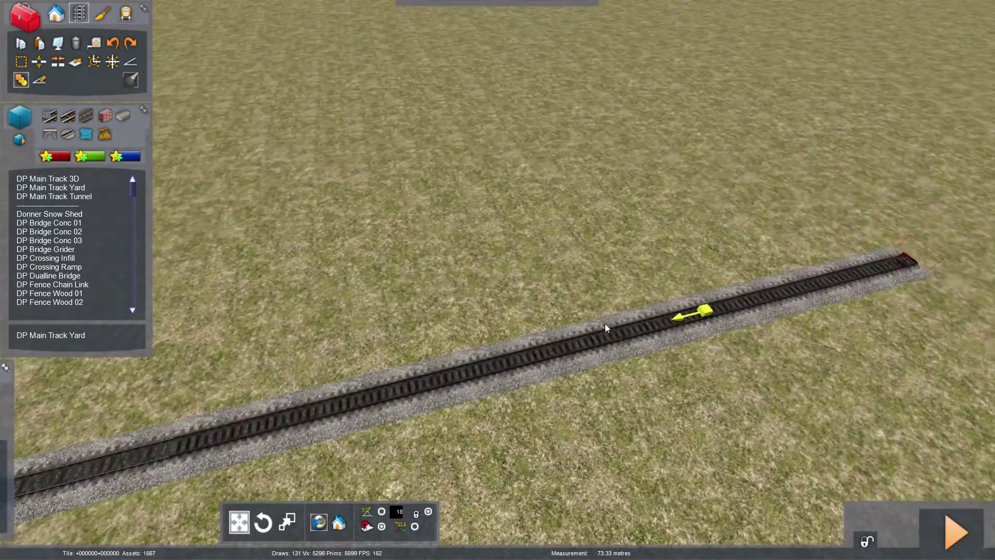
right_click_drag(602, 335, 502, 334)
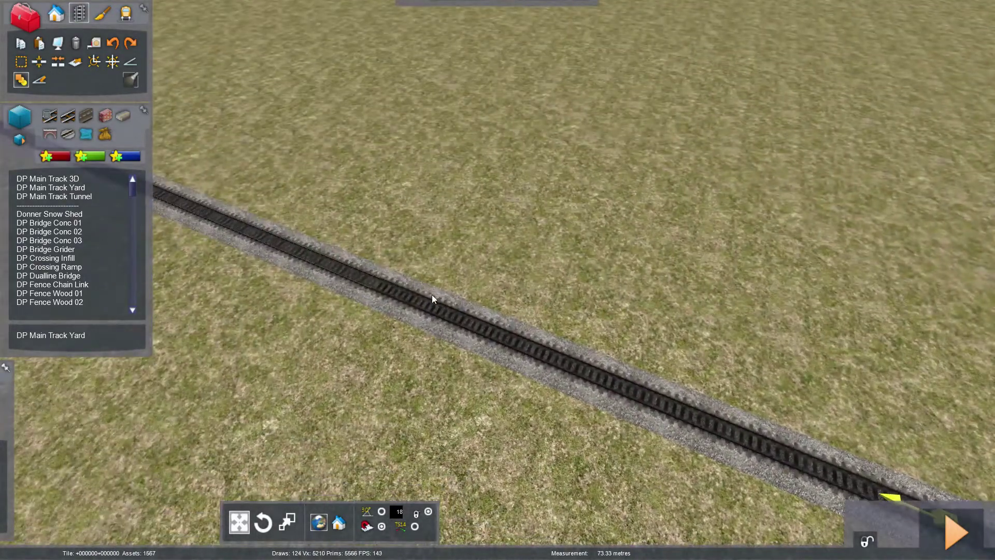
right_click_drag(422, 294, 469, 328)
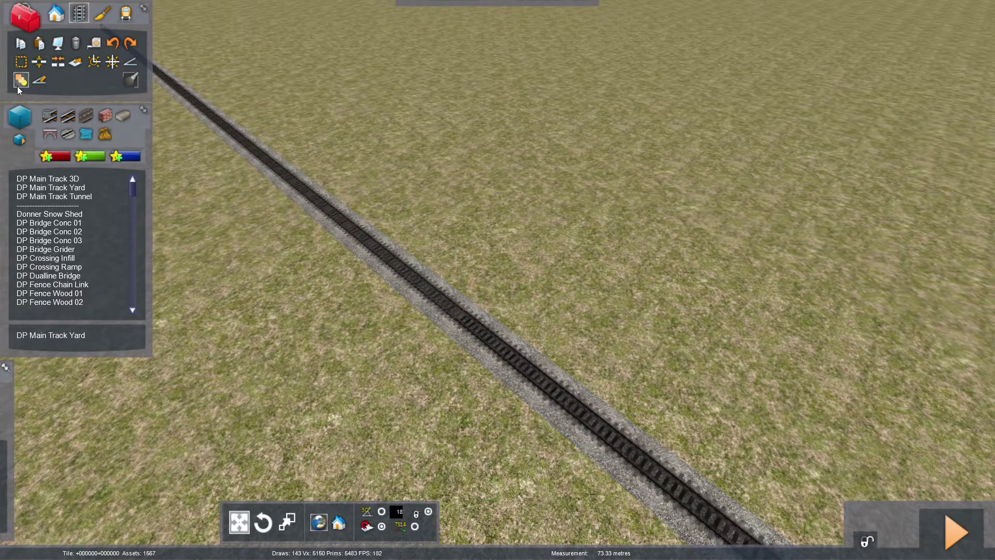
left_click(421, 280)
mouse_move(420, 280)
right_mouse_down()
mouse_move(441, 306)
mouse_move(409, 302)
mouse_move(499, 323)
right_mouse_up()
key("Up")
key("Down")
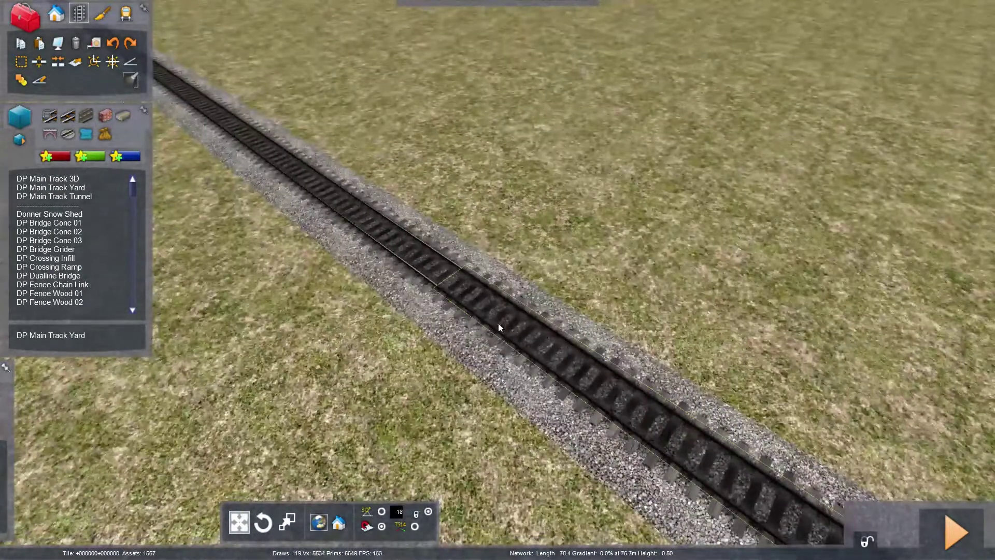
- Examine up close the rails and sleepers on both sides of the combined main-to-yard joint
left_click(25, 84)
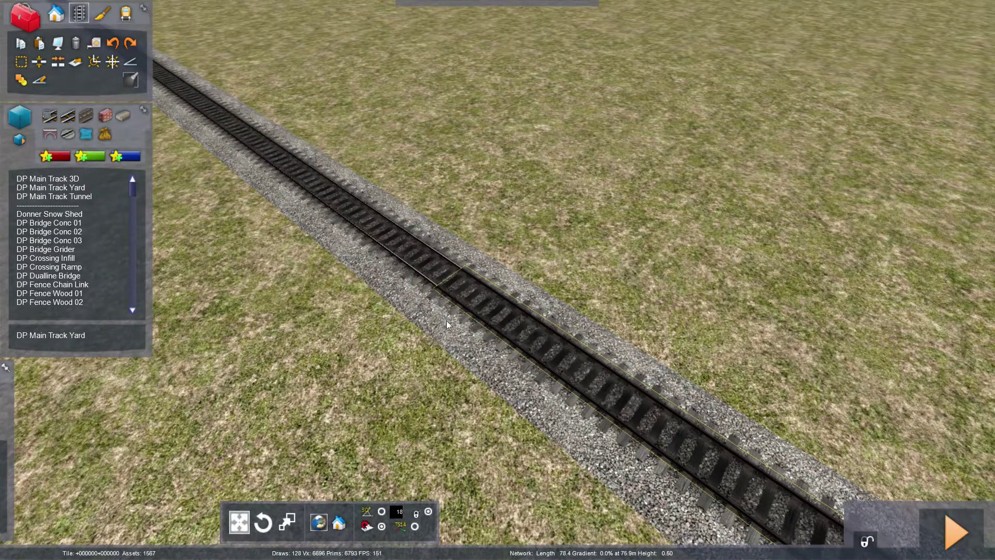
left_click(412, 262)
right_click_drag(273, 314, 373, 290)
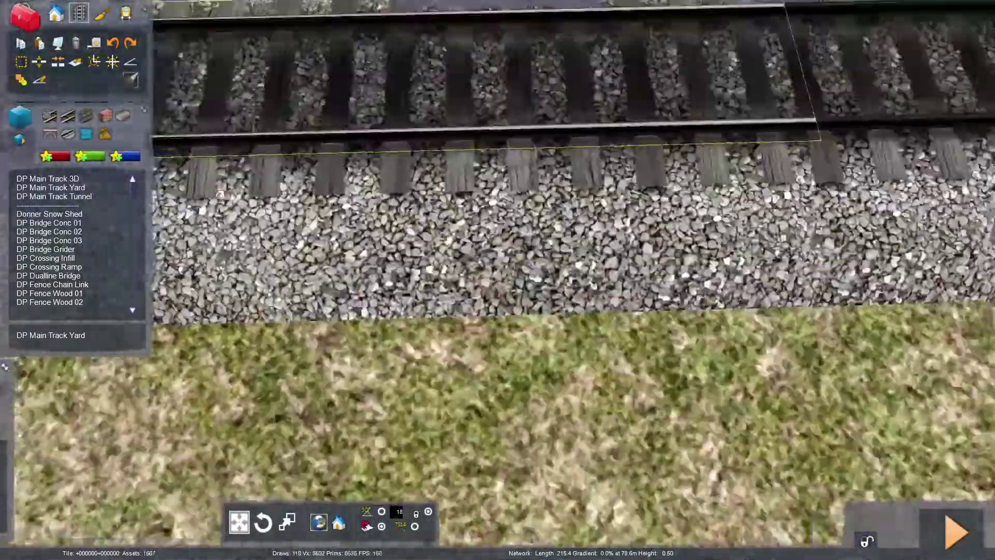
scroll(530, 369, "down", 5)
right_click_drag(530, 369, 518, 363)
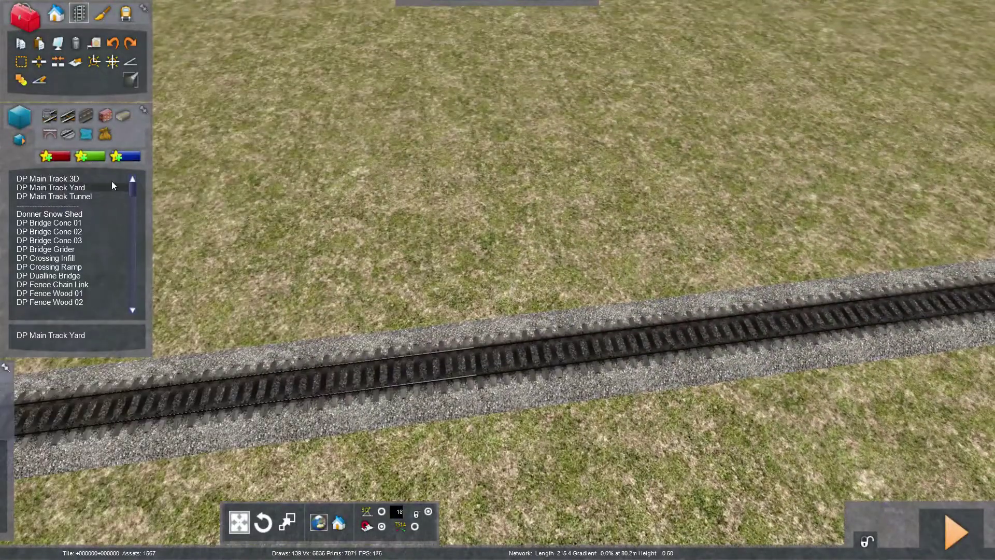
- Lay a short straight length of DP Main Track 3D on the grass alongside the existing line
left_click(111, 179)
left_click(283, 256)
left_click(781, 231)
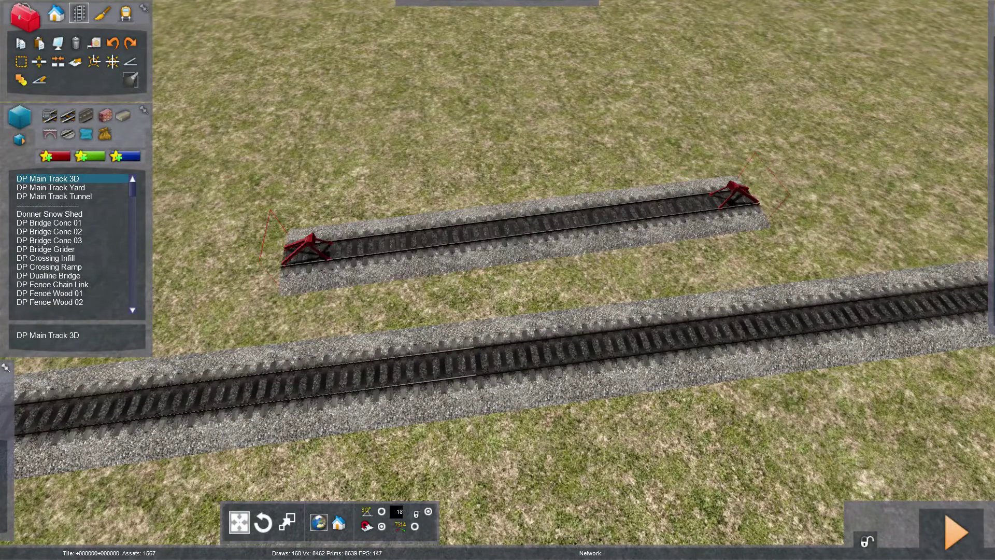
right_click_drag(499, 279, 582, 241)
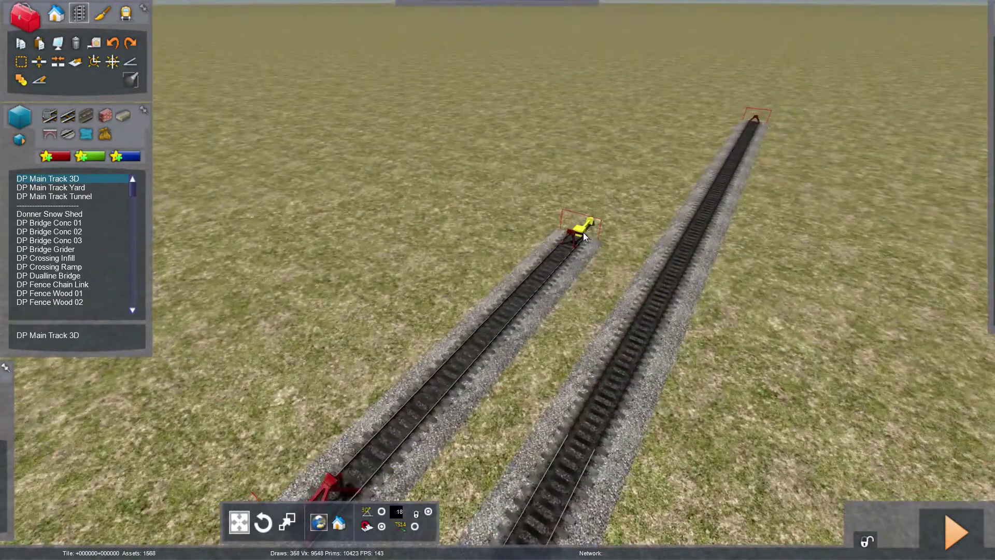
- Extend the short main track from its far buffer stop with a length of DP Main Track Yard running beside the existing line
left_click(583, 233)
right_click_drag(761, 9, 736, 31)
right_click_drag(576, 290, 447, 192)
left_click(55, 188)
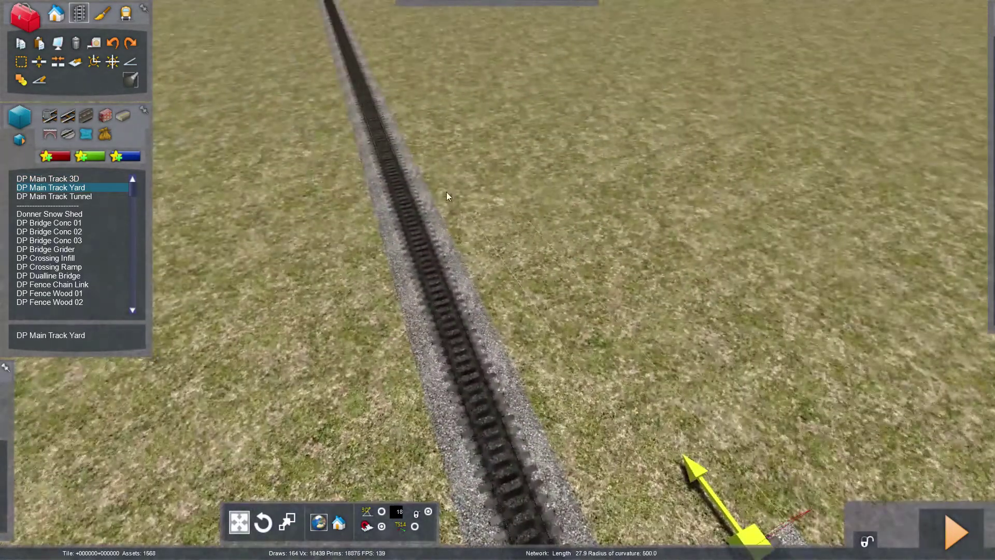
left_click(411, 45)
- Try combining the two track types at the new track's main-to-yard joint, and undo the change
right_click_drag(412, 45, 1, 168)
left_click(20, 78)
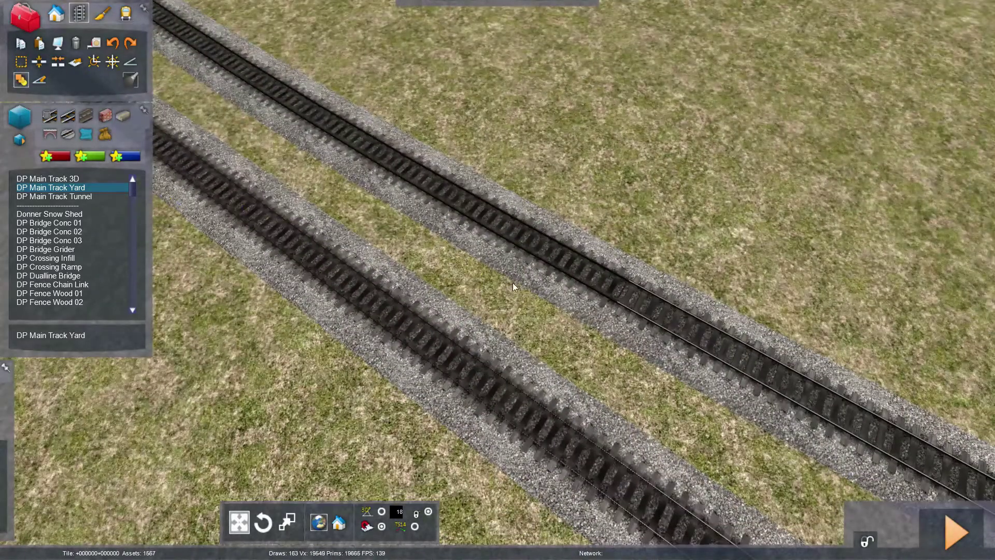
right_click(680, 322)
right_click_drag(430, 340, 140, 93)
left_click(109, 45)
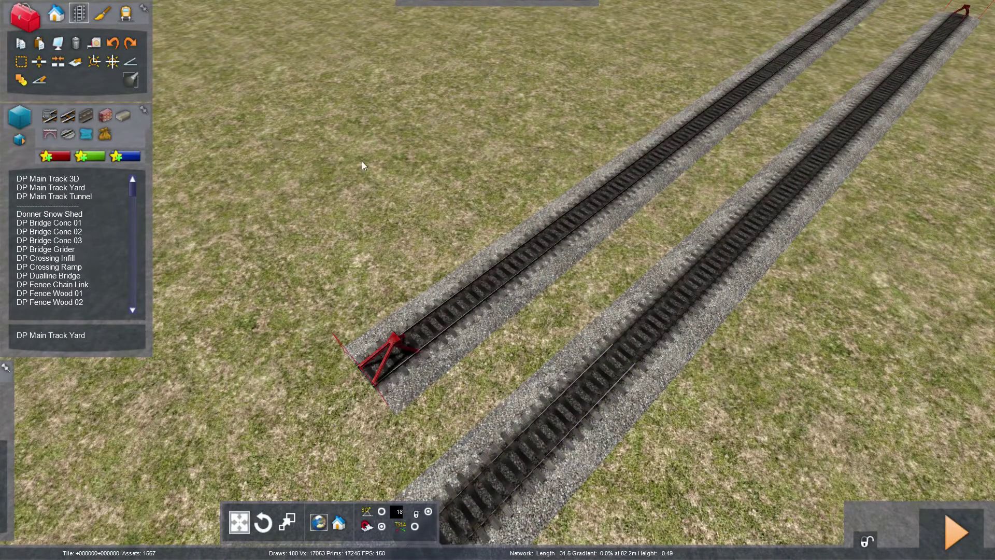
- Lay a separate straight length of DP Main Track 3D, about 68 m long, on empty ground away from the parallel tracks
right_click_drag(378, 206, 453, 300)
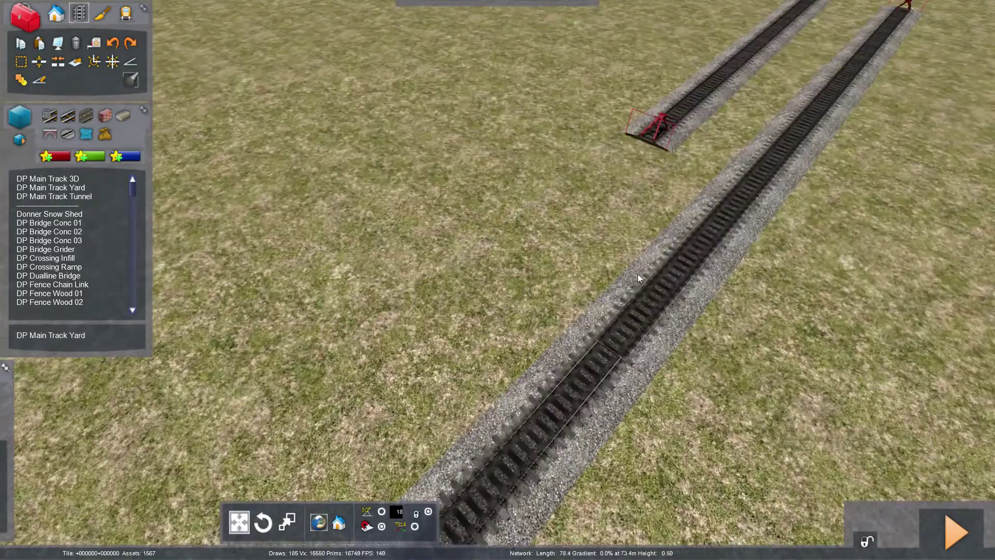
scroll(673, 101, "up", 3)
right_click_drag(672, 101, 730, 225)
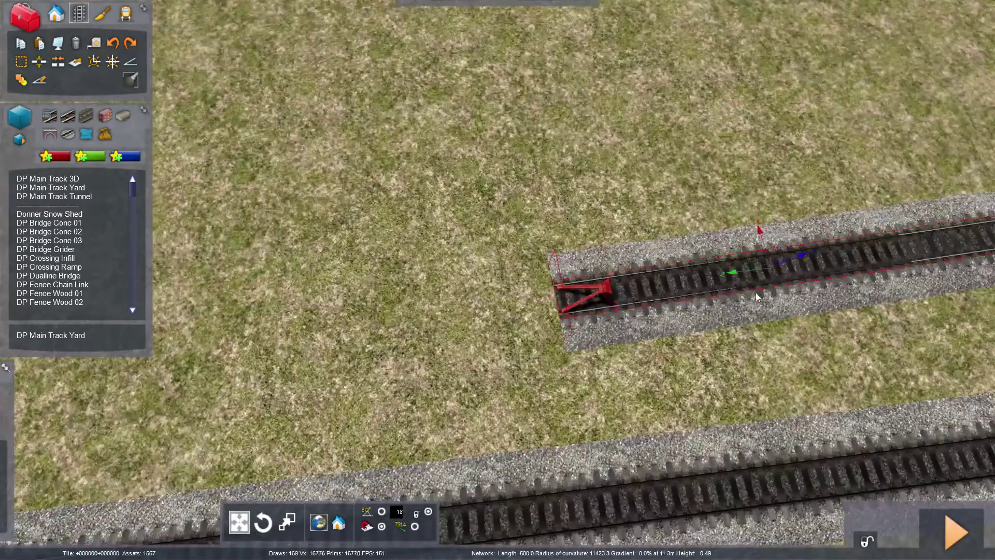
right_click_drag(756, 292, 1, 110)
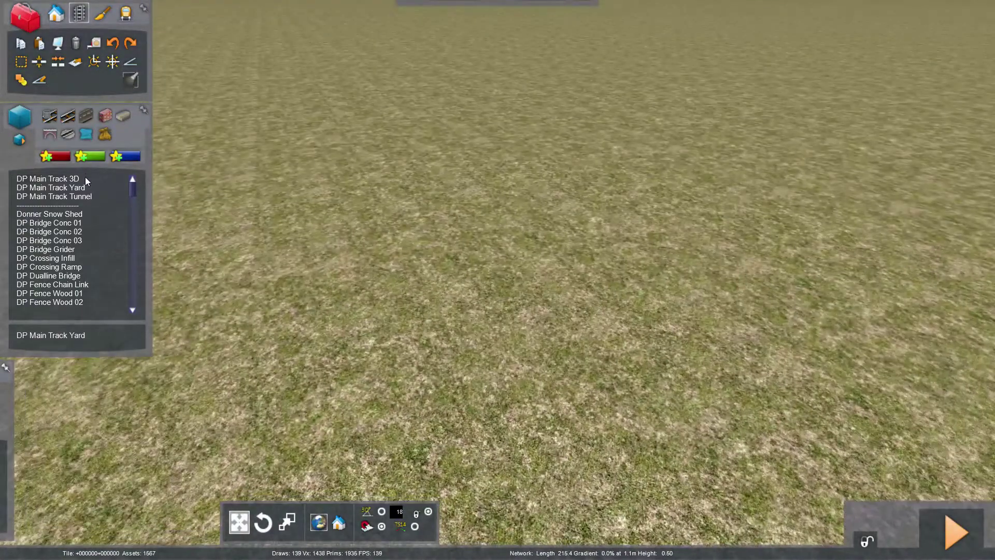
left_click(85, 179)
left_click(845, 184)
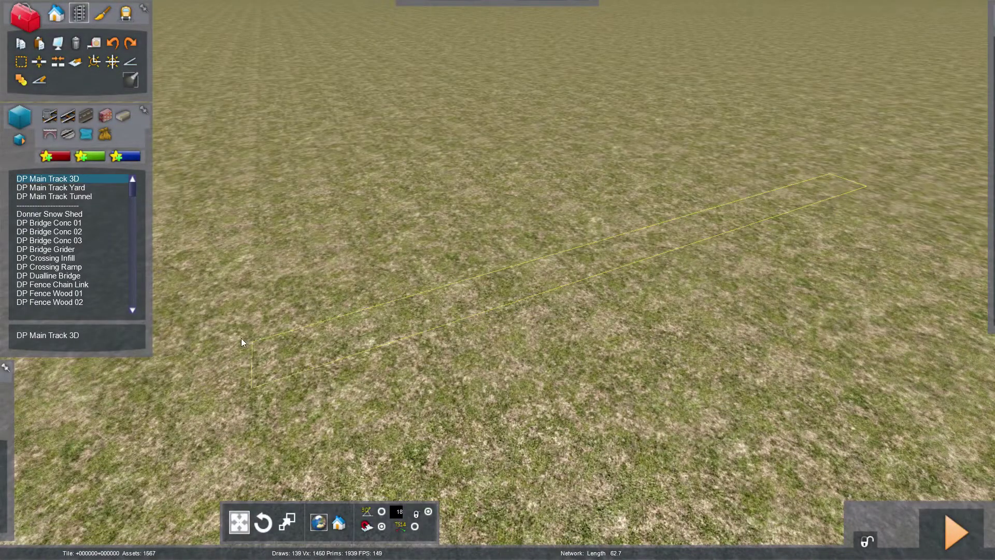
left_click(162, 384)
right_click_drag(162, 384, 2, 279)
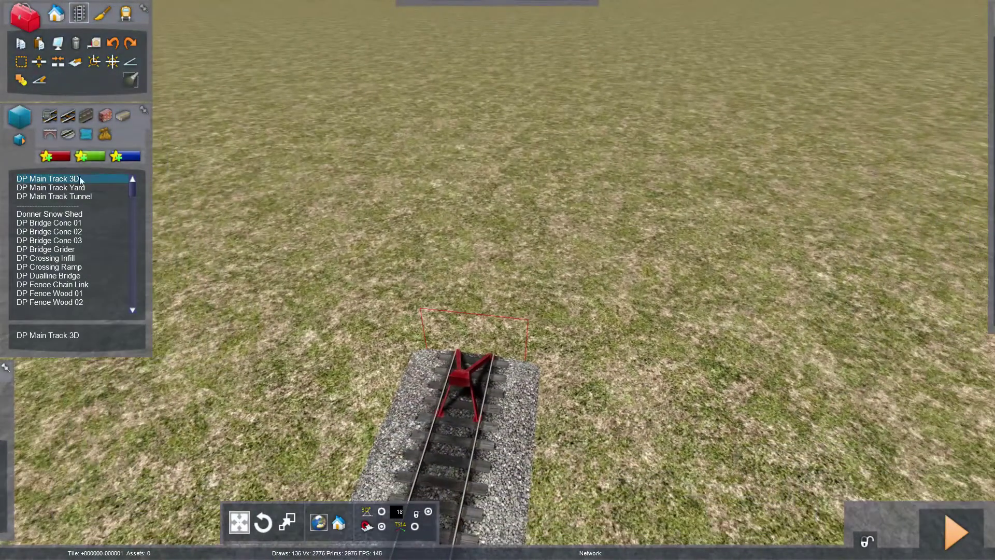
- Extend the separate main track from its buffer stop with a straight length of DP Main Track Yard about 88 m long
left_click(80, 187)
left_click(484, 342)
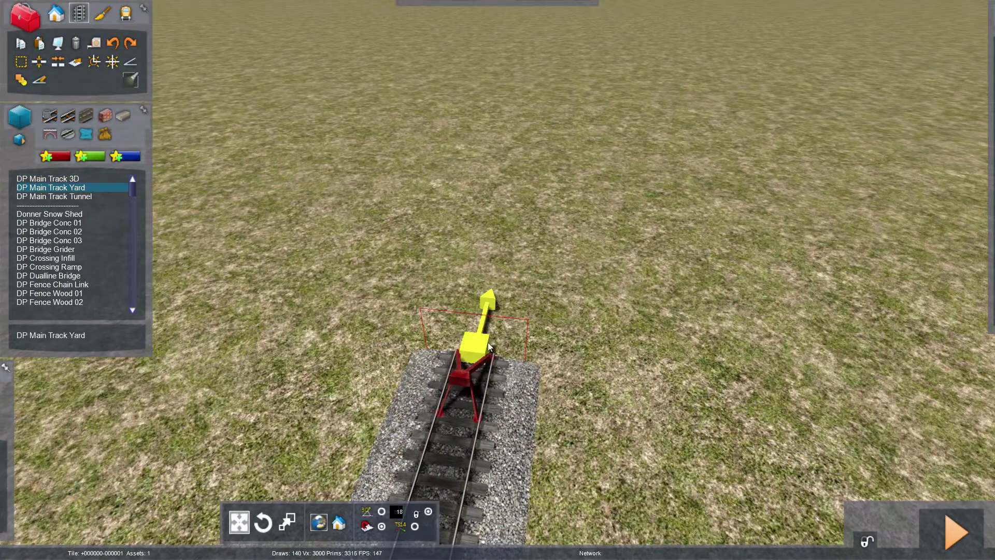
left_click(549, 48)
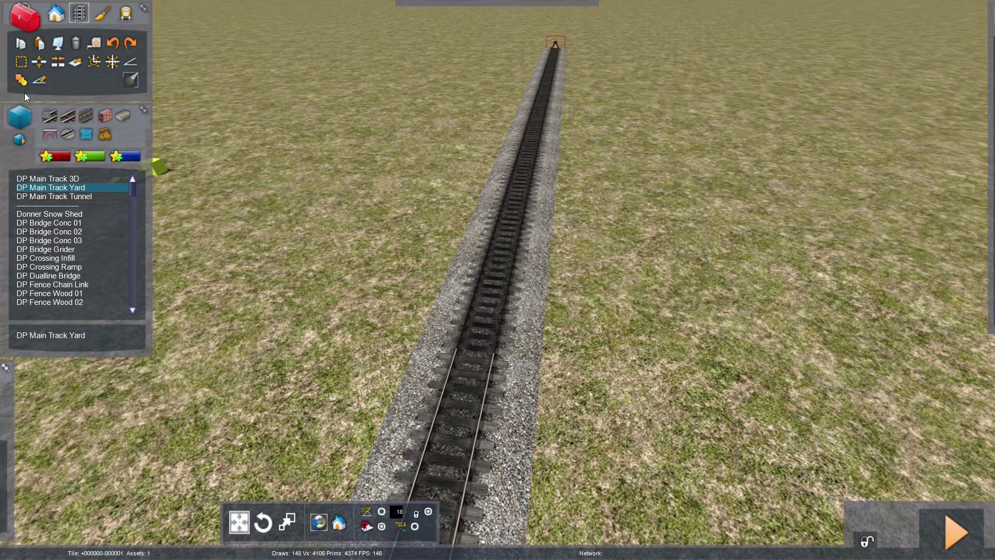
- Try combining the main and yard track types at the separate track's joint, inspect it up close, and undo the change
left_click(21, 79)
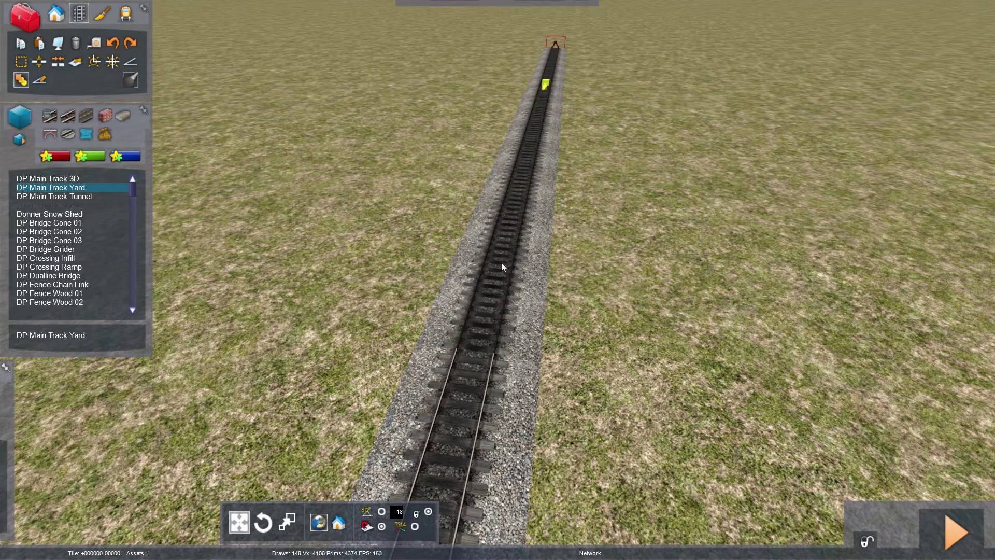
right_click_drag(495, 180, 552, 141)
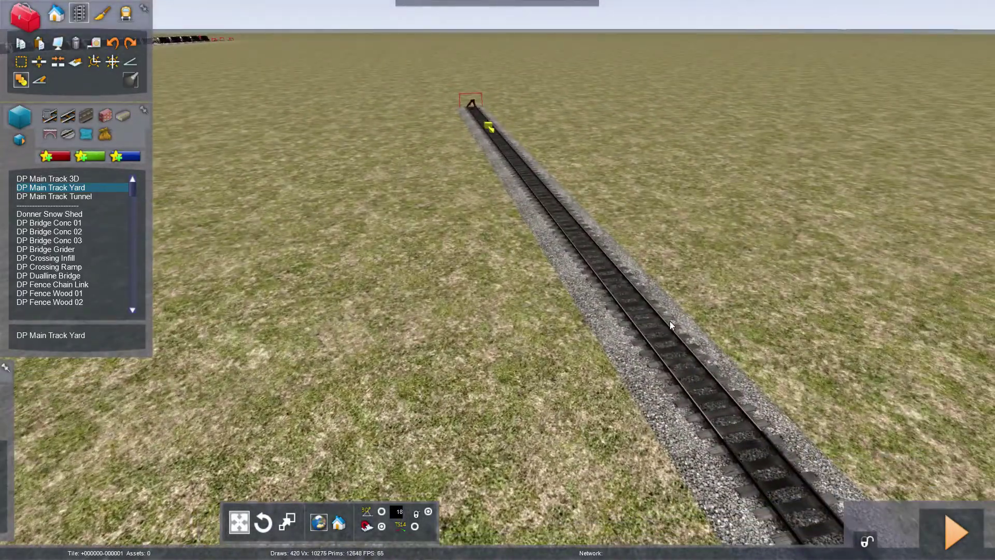
right_click_drag(583, 424, 583, 421)
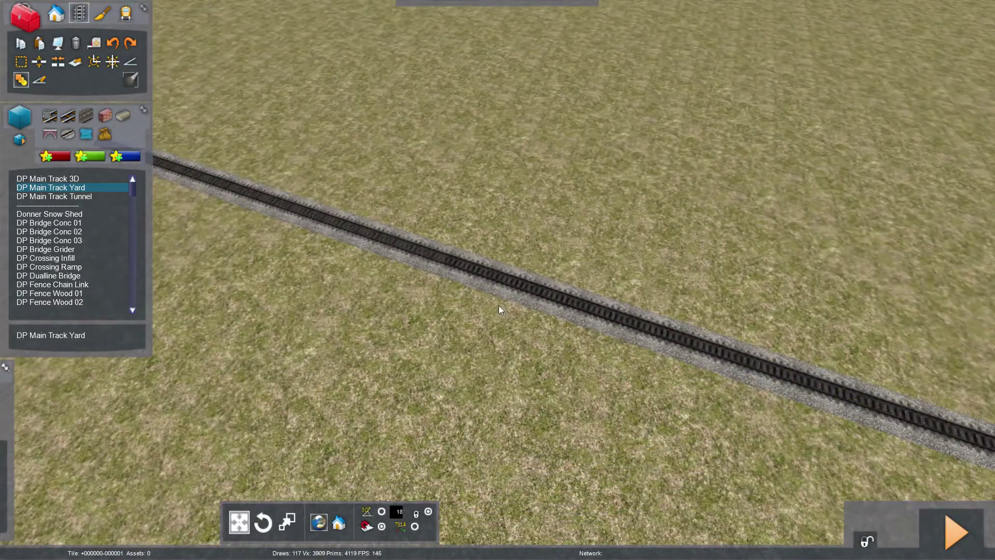
right_click(481, 272)
scroll(475, 351, "up", 5)
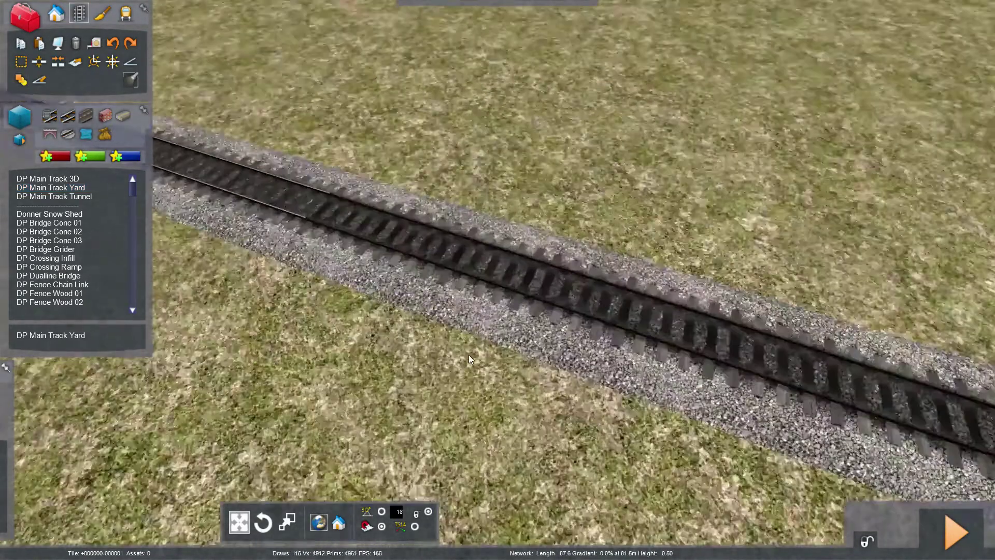
mouse_move(468, 355)
right_mouse_down()
mouse_move(513, 355)
mouse_move(490, 363)
mouse_move(443, 335)
mouse_move(422, 349)
mouse_move(406, 338)
right_mouse_up()
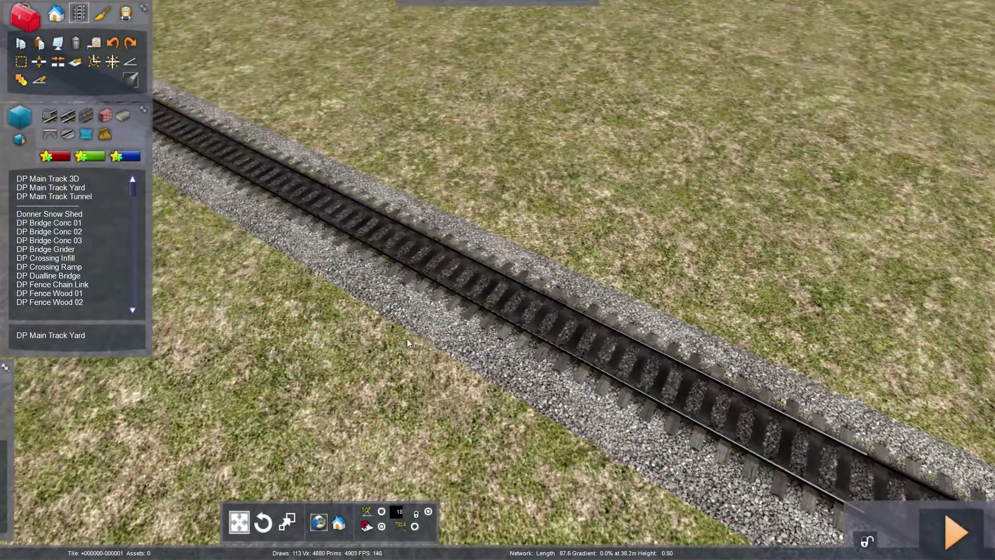
left_click(117, 50)
- Branch a curved length of DP Main Track Yard off the separate track near its main-track buffer stop, forming a junction
right_click_drag(353, 281, 317, 224)
left_click(115, 199)
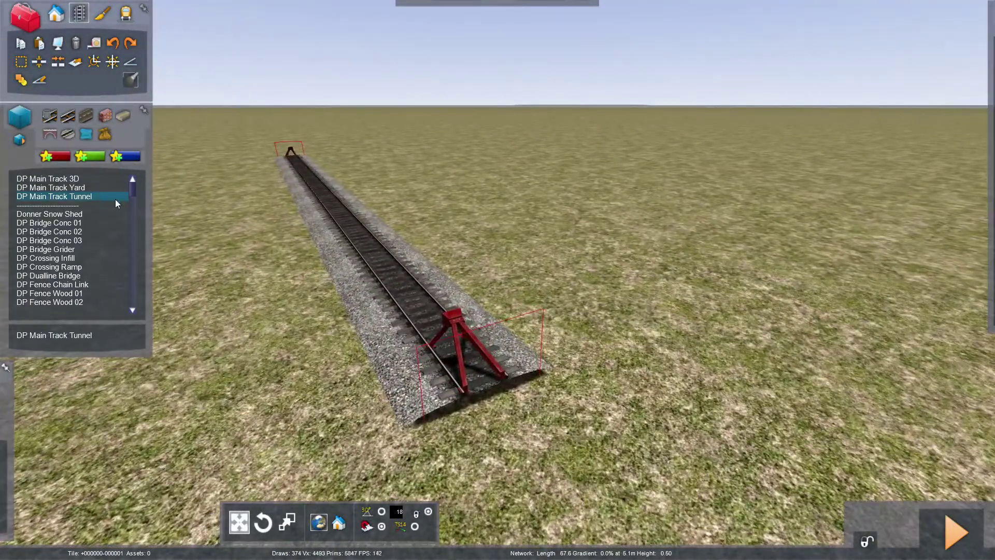
left_click(63, 190)
right_click_drag(218, 223, 200, 270)
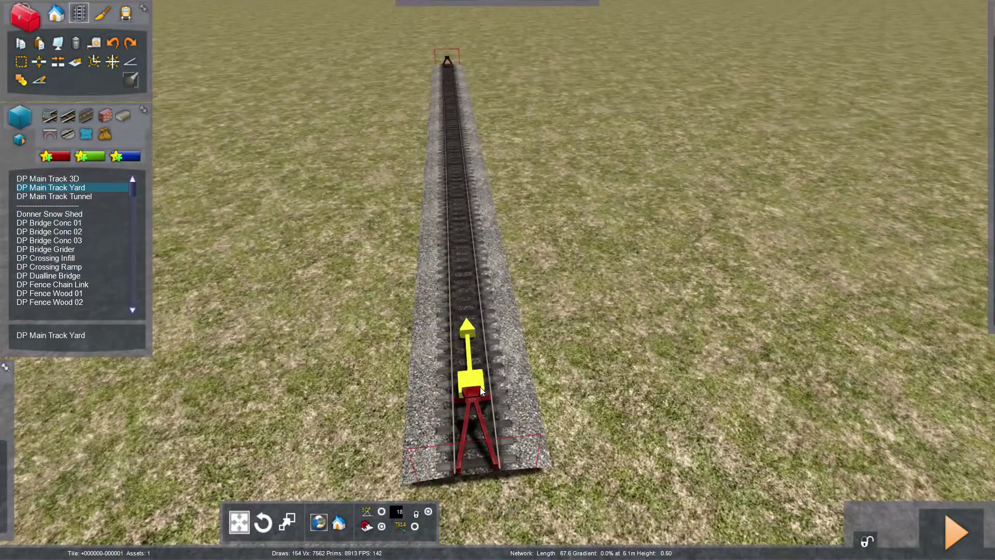
left_click_drag(480, 387, 484, 32)
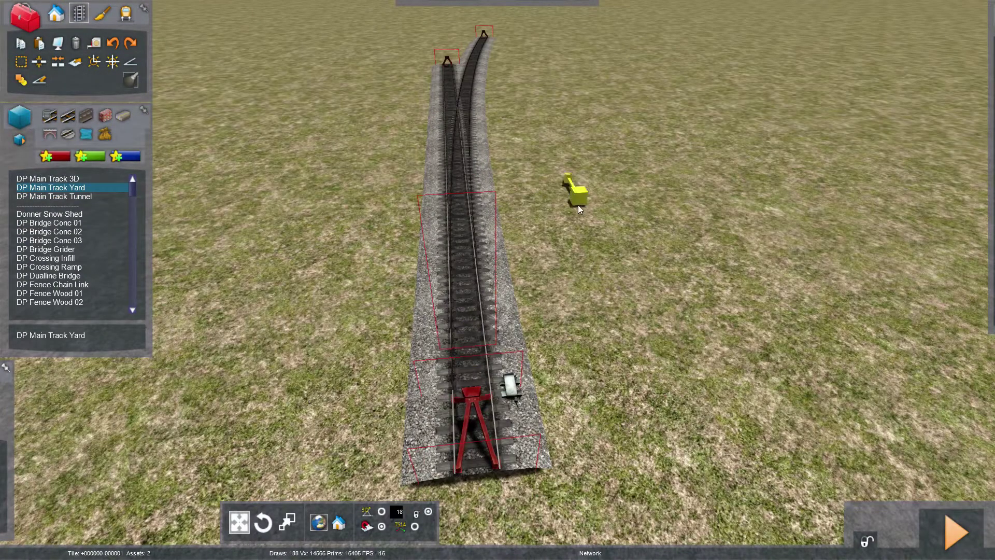
- Try combining the main and yard track types at the junction, and inspect both branches up close
left_click(20, 79)
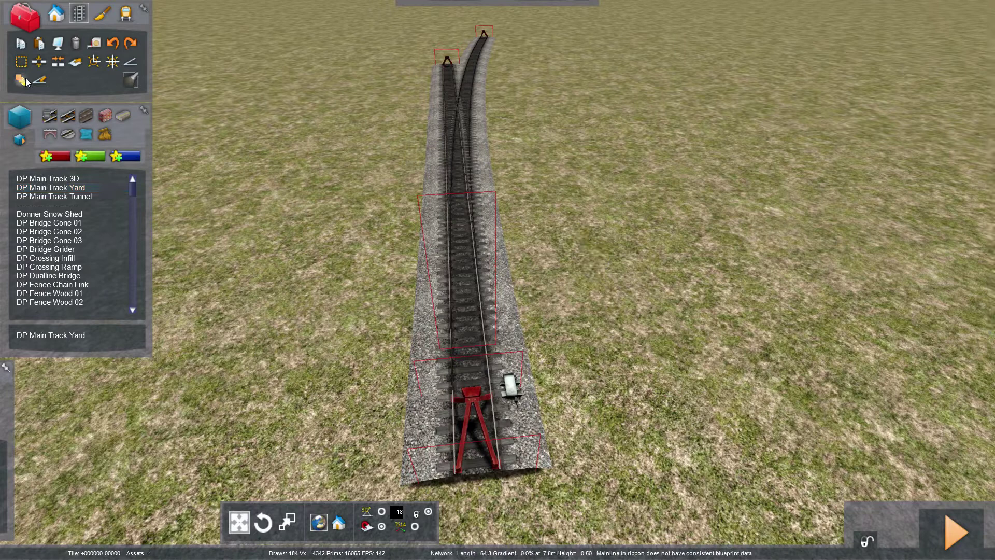
left_click(452, 139)
right_click_drag(556, 433, 555, 383)
scroll(498, 280, "up", 3)
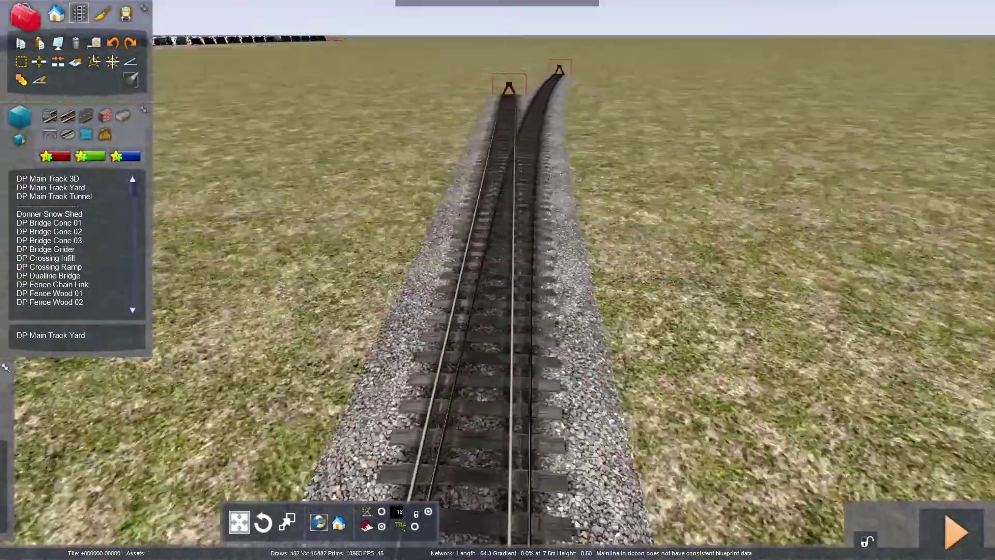
right_click_drag(497, 279, 498, 208)
key("Up")
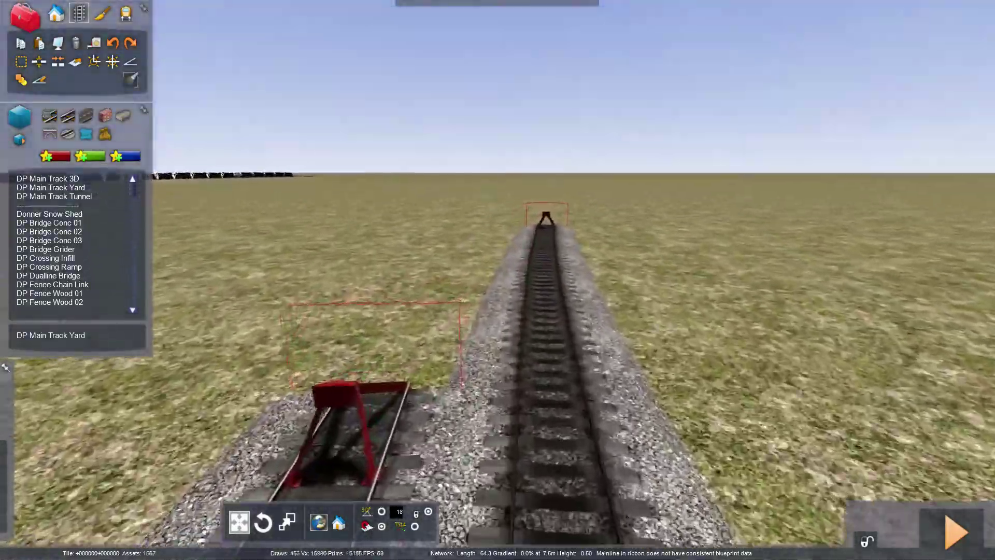
right_click_drag(498, 280, 394, 363)
key("Down")
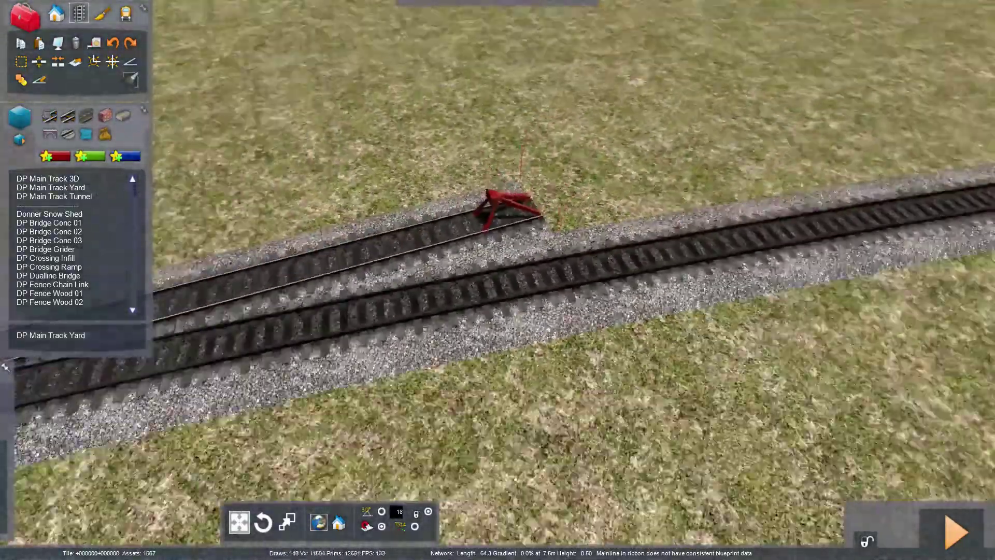
right_click_drag(394, 222, 399, 250)
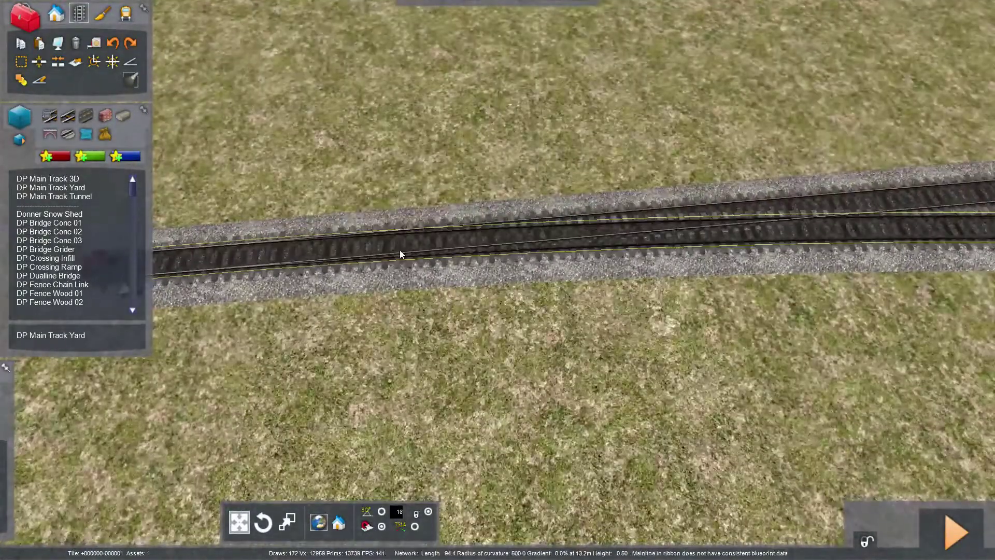
- Delete the curved and straight track sections of the junction, clearing the ground
right_click_drag(456, 191, 487, 208)
key("Up")
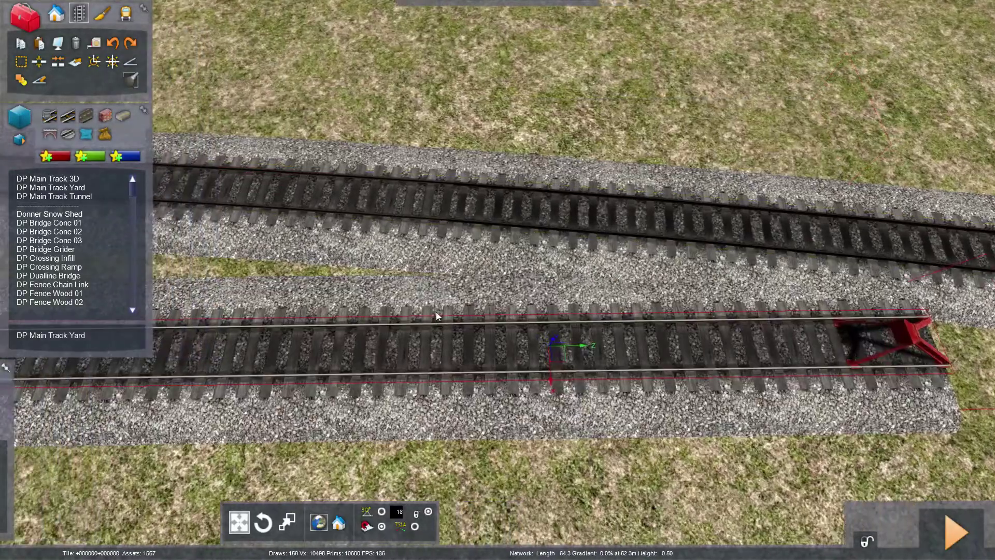
left_click(486, 425)
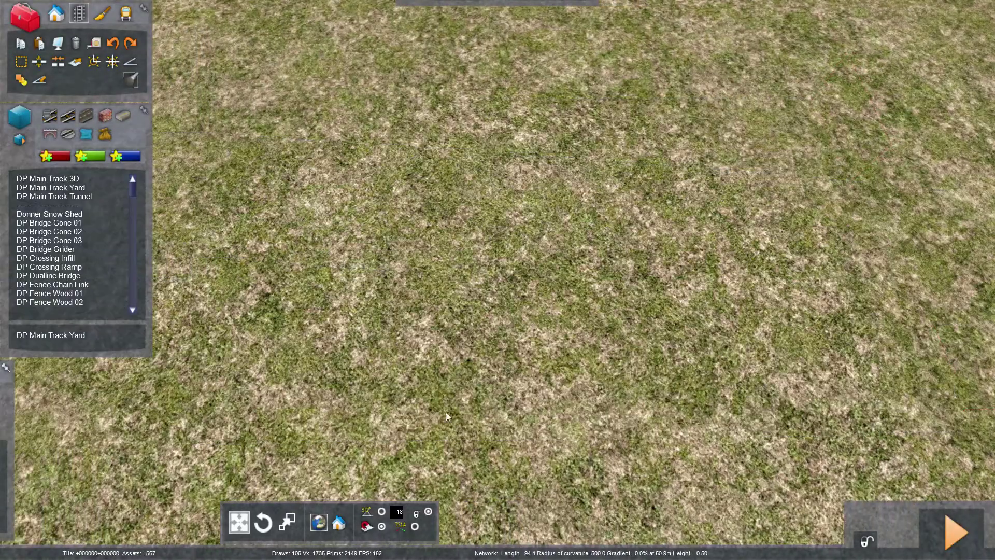
right_click_drag(445, 417, 437, 421)
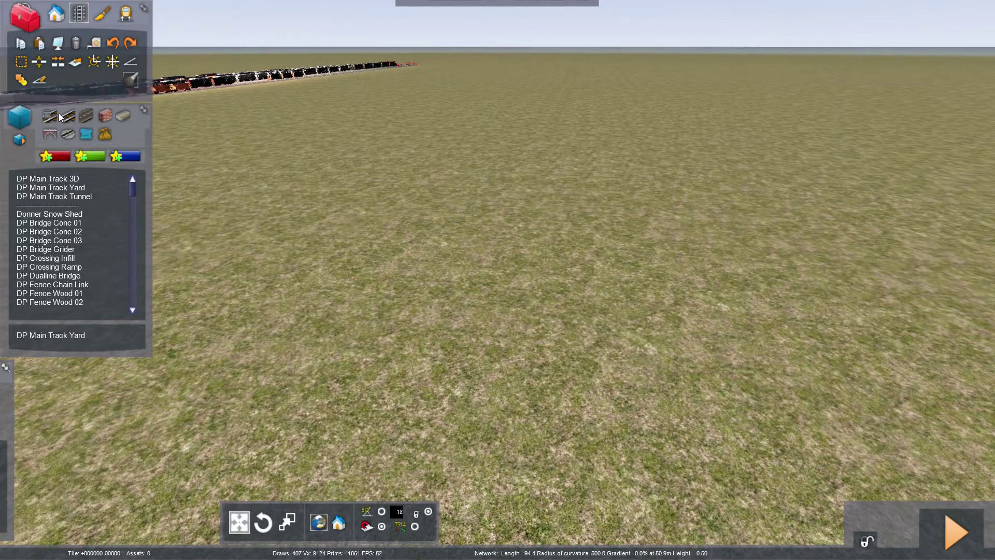
- Lay a straight length of DP Main Track 3D, about 192 m long, on the empty ground and delete it
left_click(73, 119)
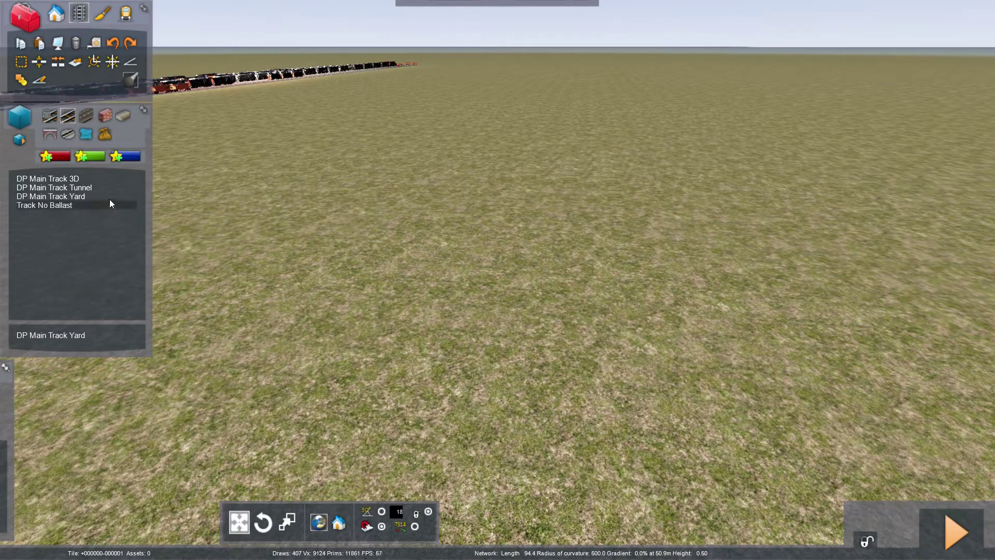
left_click(104, 179)
left_click_drag(549, 482, 585, 98)
right_click_drag(453, 260, 455, 268)
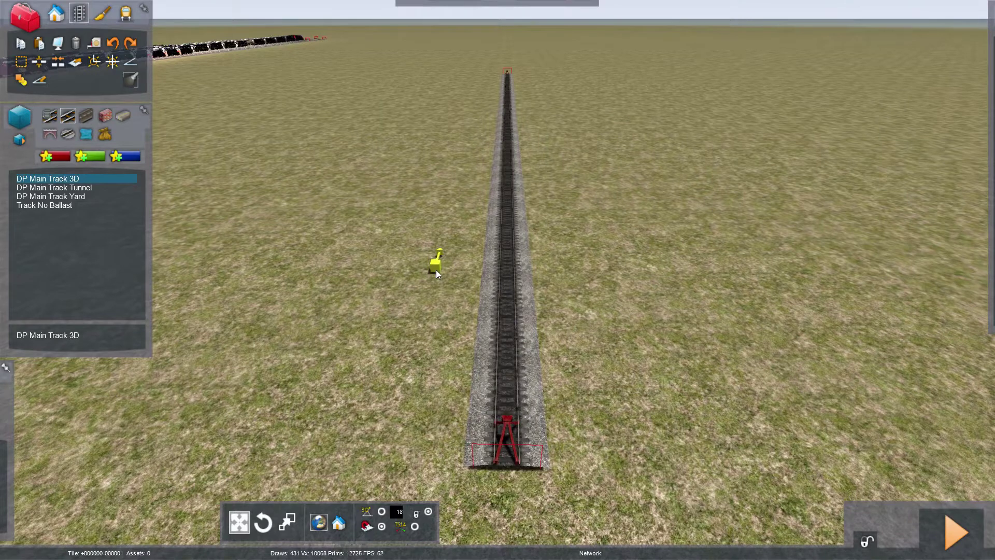
key("d")
left_click(433, 333)
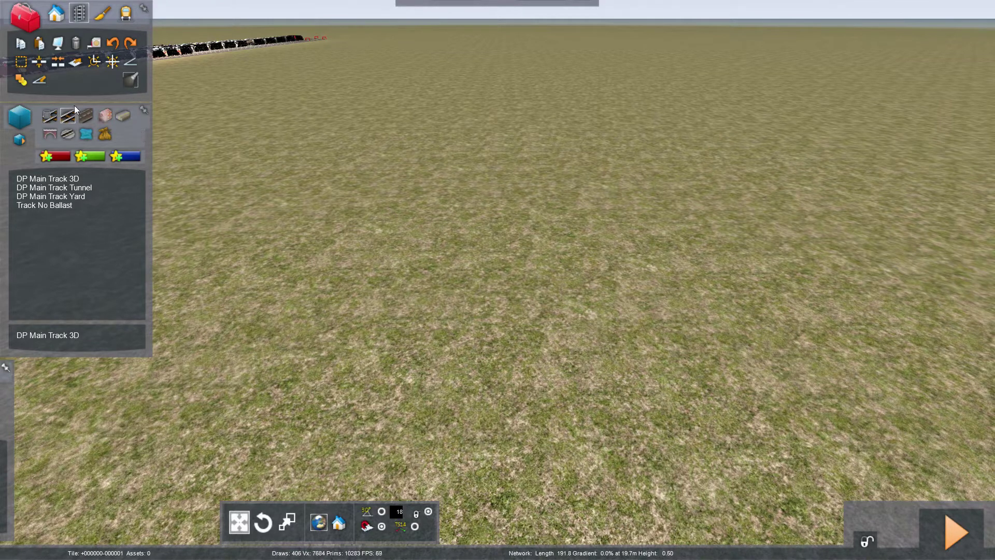
- Switch on the editor's headlight to illuminate the ground ahead of the camera, look around, and switch it off
left_click(126, 81)
right_click_drag(401, 291, 311, 259)
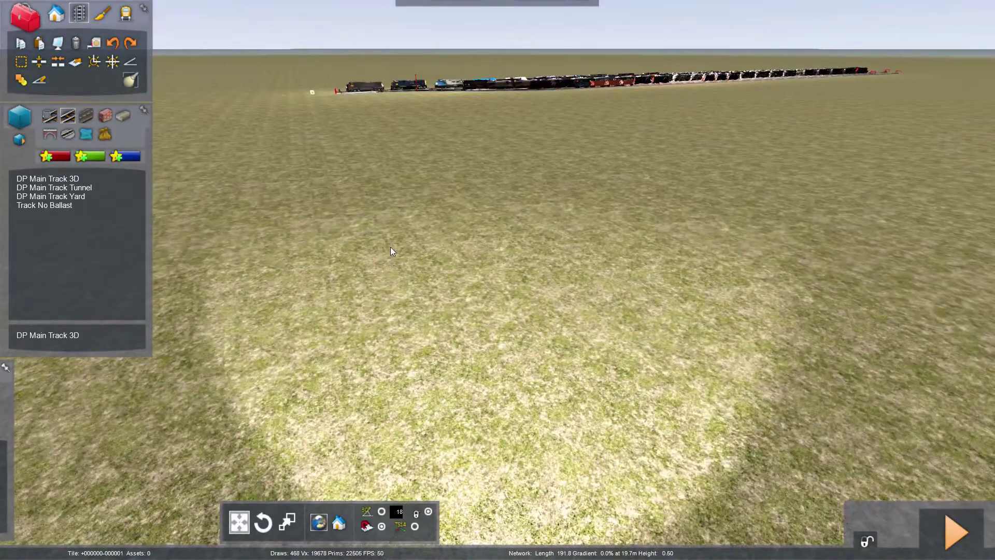
left_click(127, 80)
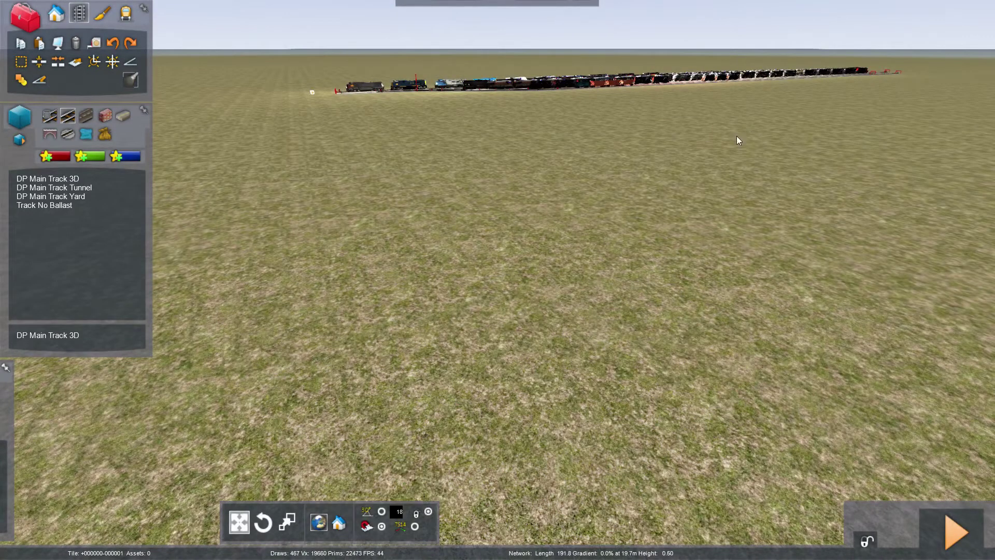
right_click_drag(737, 136, 530, 136)
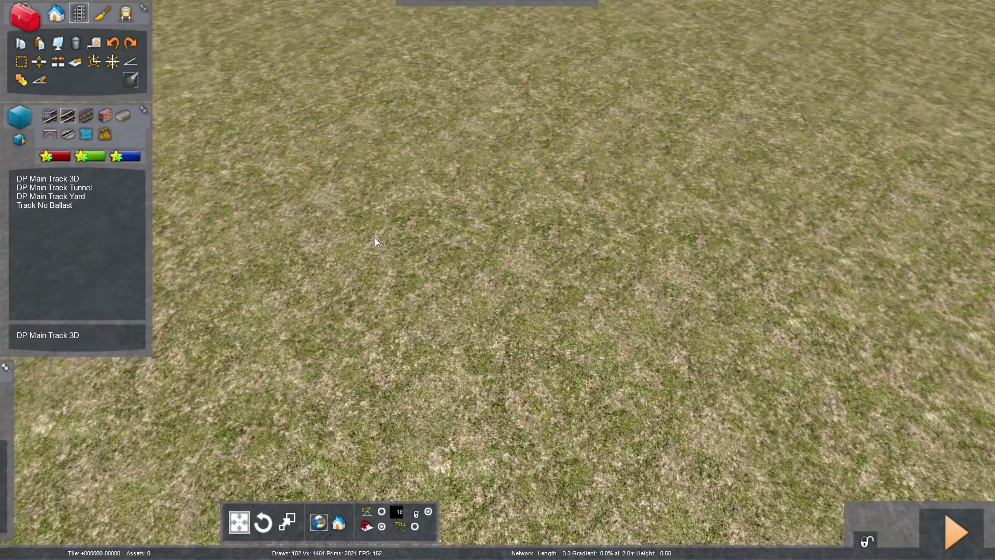
mouse_move(375, 237)
right_mouse_down()
mouse_move(376, 218)
mouse_move(377, 235)
right_mouse_up()
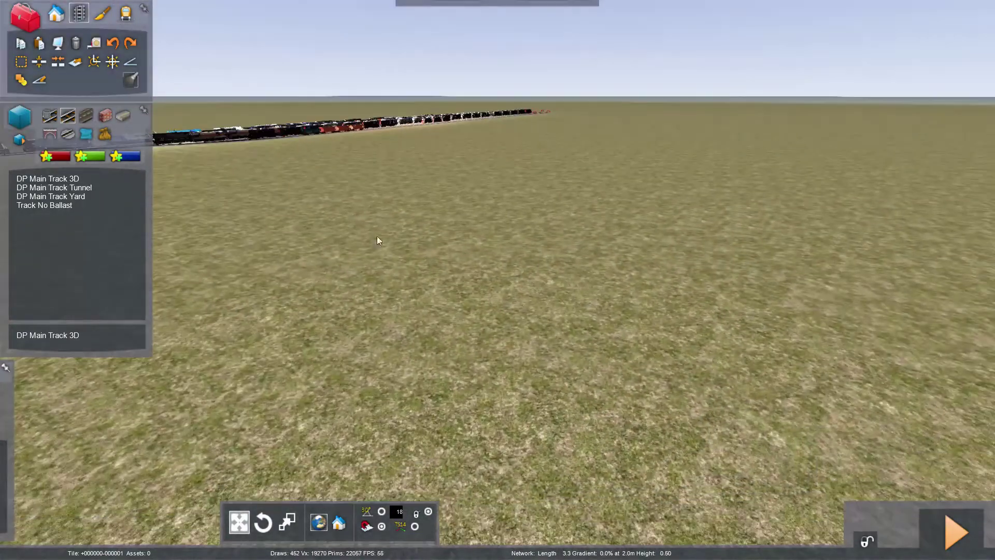
left_click(134, 80)
- Browse the linear object categories, including fences and walls, platforms, water and bridges
left_click(79, 113)
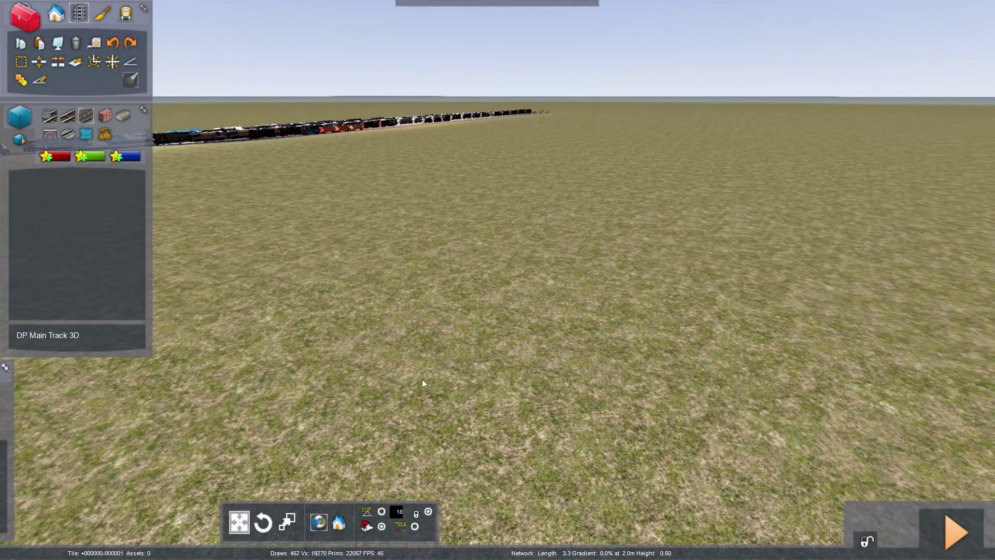
left_click(106, 115)
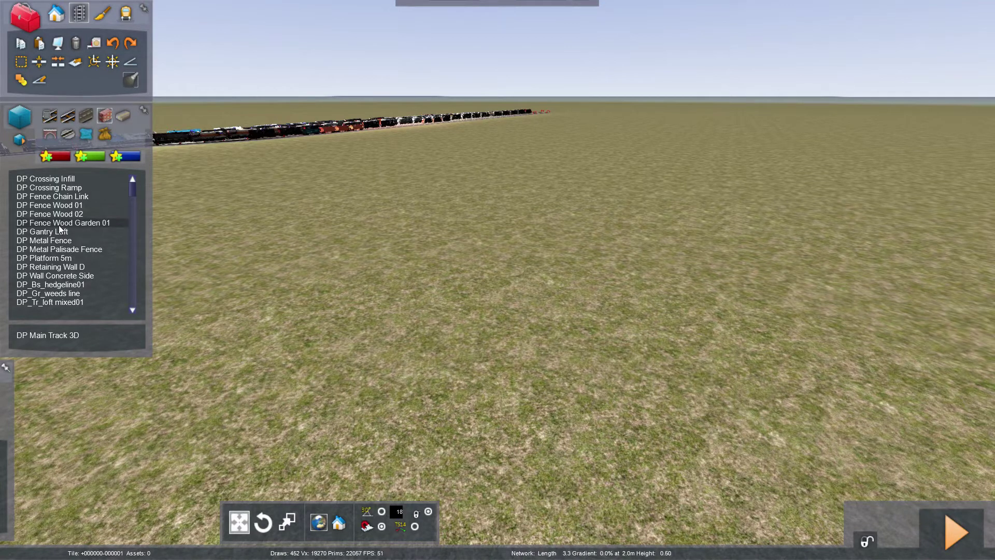
left_click(120, 118)
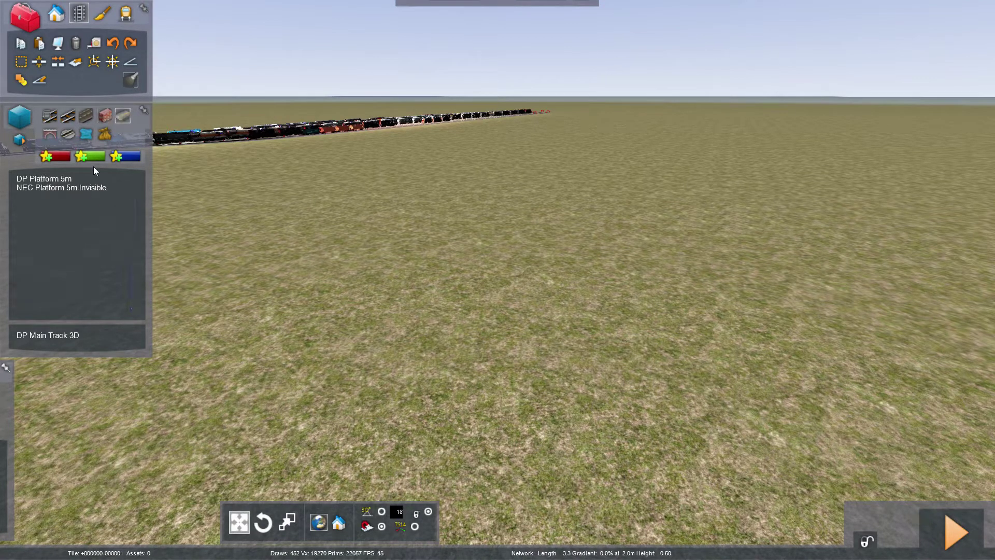
left_click(105, 135)
left_click(81, 134)
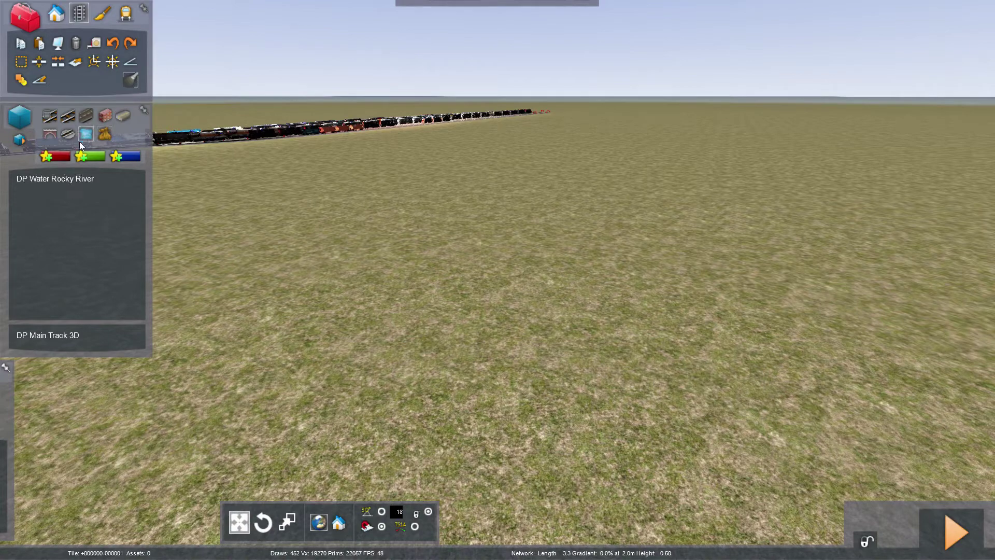
left_click(71, 132)
left_click(52, 137)
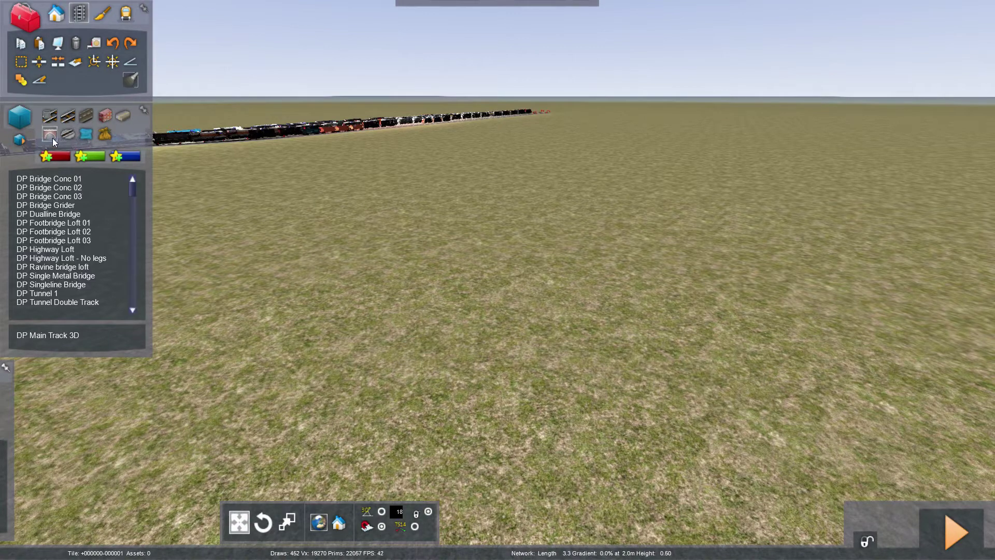
- Lay a curved DP Ravine bridge loft about 185 m long with a radius of about 402 m on the empty ground
left_click(59, 266)
right_click_drag(342, 300, 366, 319)
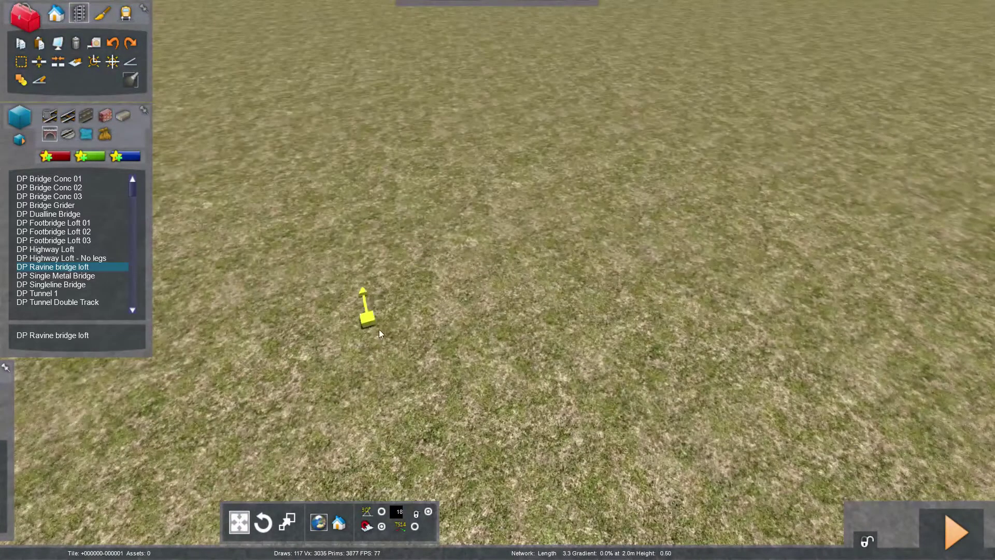
right_click_drag(550, 412, 518, 392)
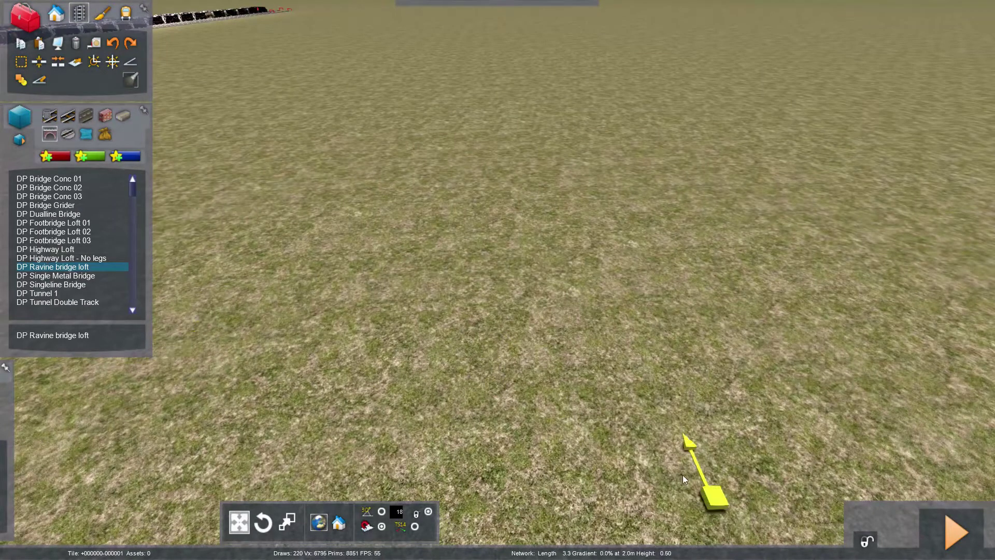
mouse_move(543, 479)
left_mouse_down()
mouse_move(442, 197)
mouse_move(422, 60)
mouse_move(601, 42)
mouse_move(393, 52)
left_mouse_up()
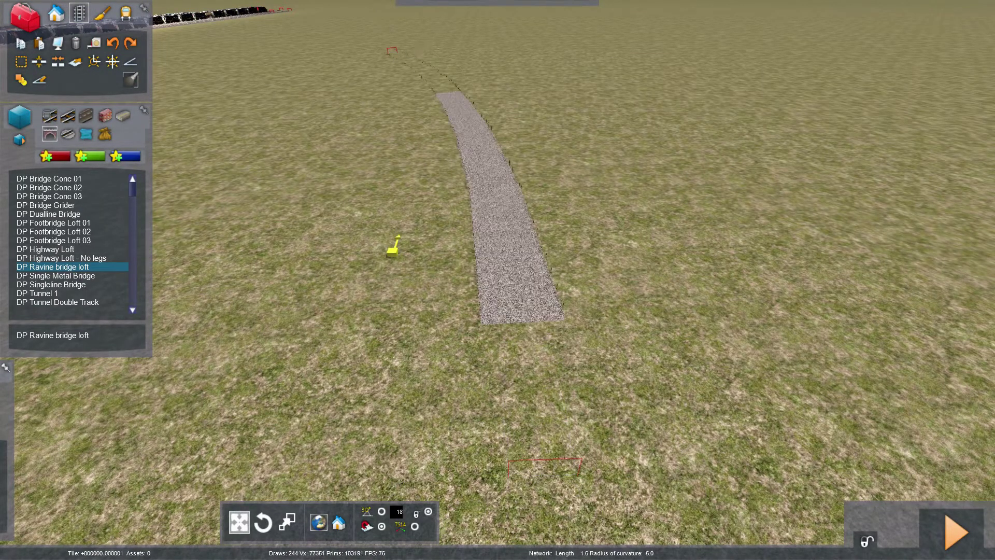
- Raise the curved bridge loft to a height of about 13 m, inspect it along its length, and delete it
left_click(506, 253)
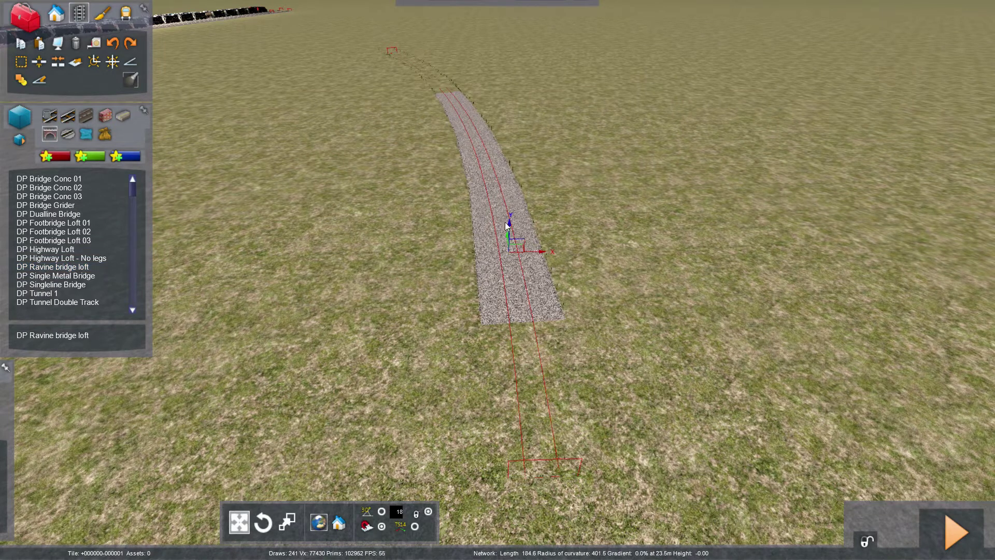
left_click(507, 217)
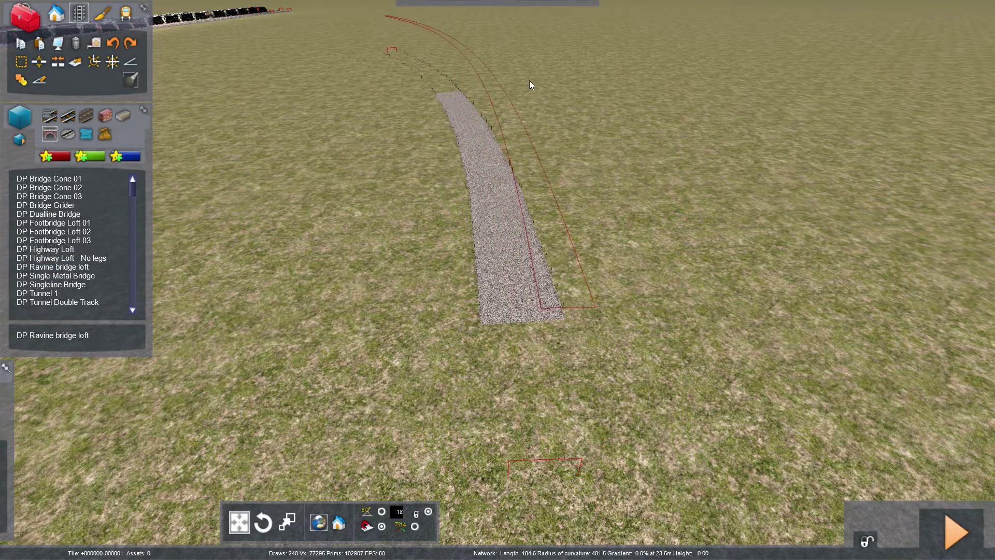
right_click_drag(531, 84, 632, 81)
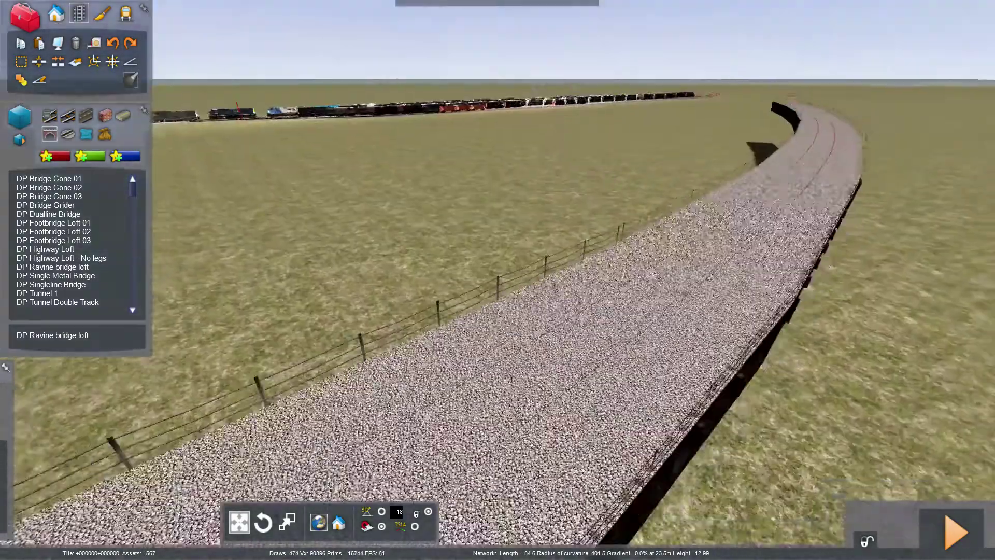
scroll(452, 369, "down", 4)
left_click(452, 345)
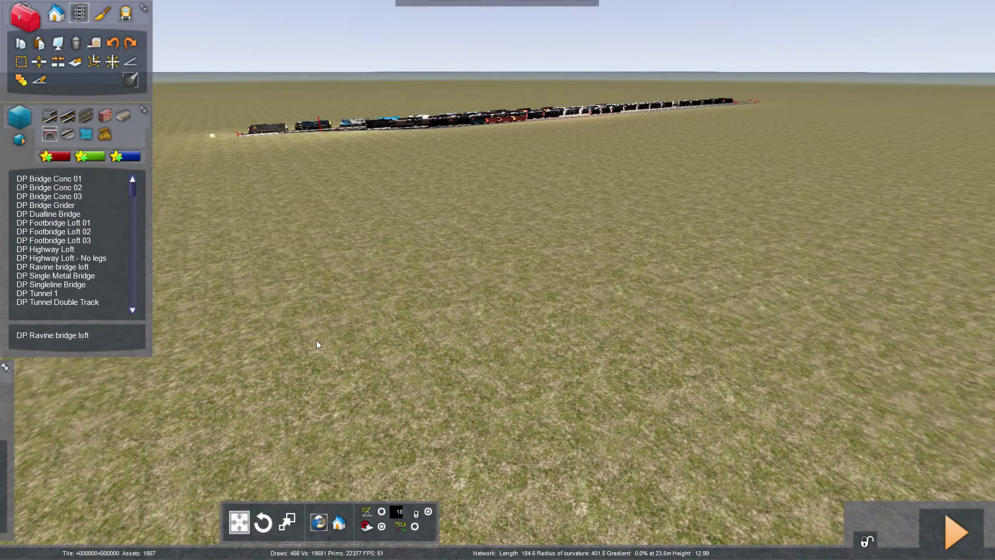
- Review the track placement options, including Snap to Track, and check another linear object category
mouse_move(7, 457)
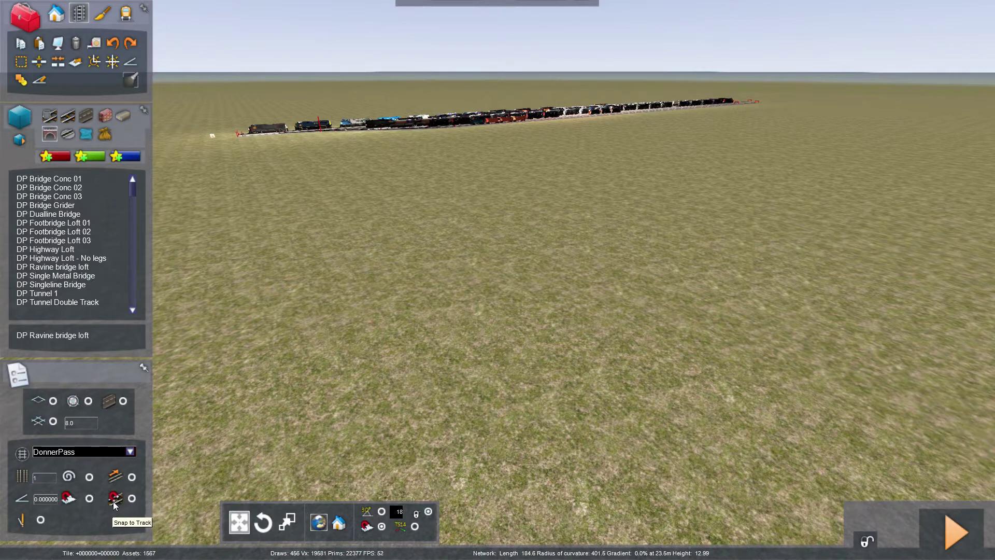
right_click_drag(115, 505, 178, 265)
left_click(69, 116)
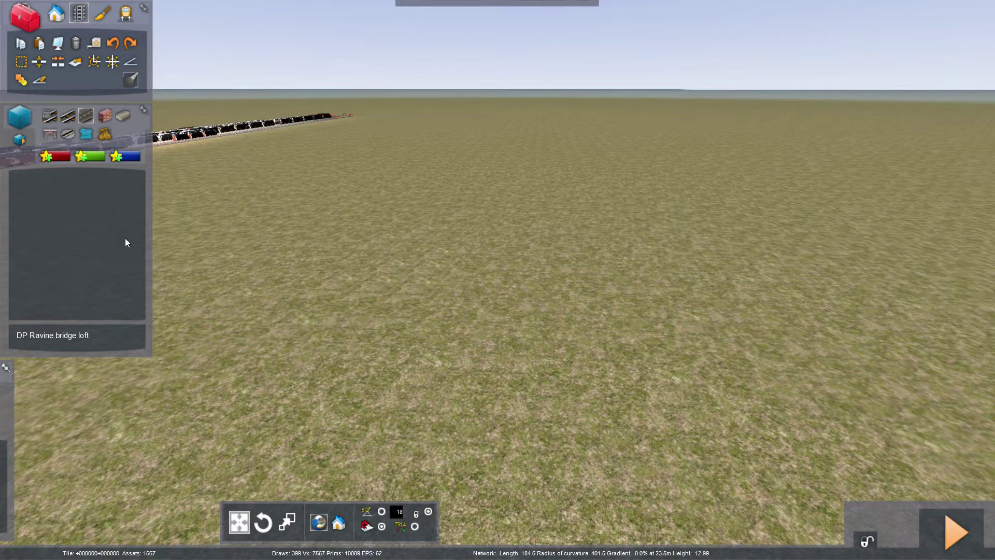
right_click_drag(449, 325, 473, 309)
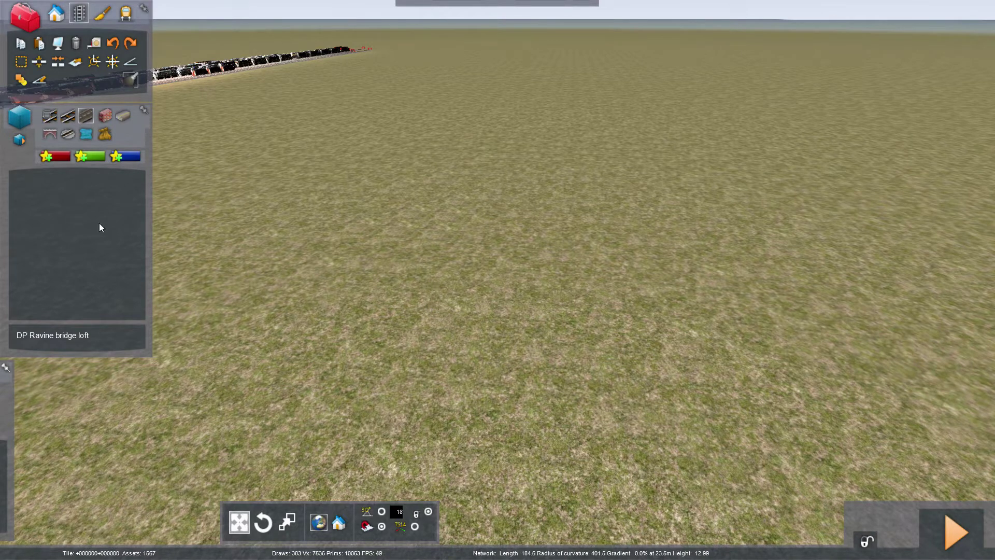
- Lay a straight length of DP Main Track 3D about 500 m long on the empty ground and ready the same track type again
left_click(62, 115)
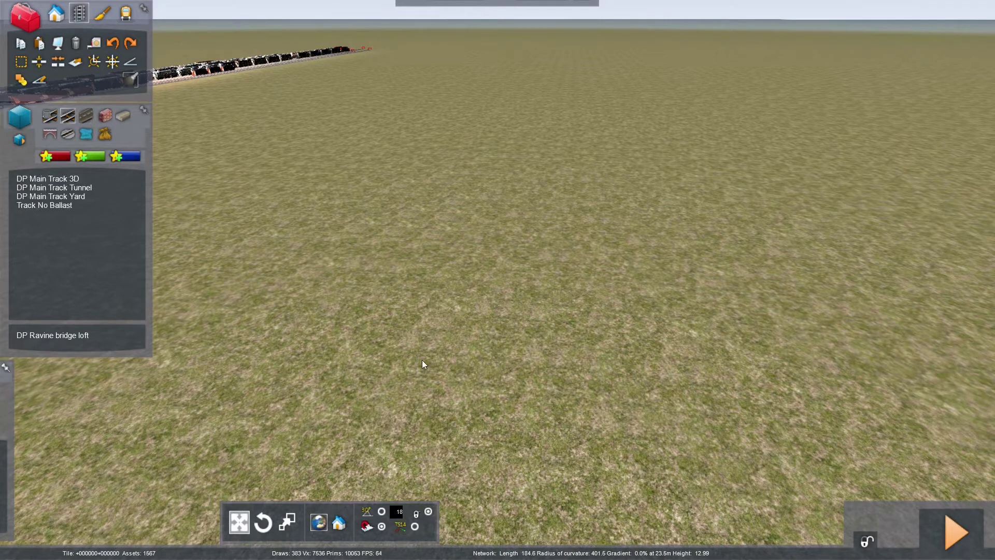
left_click(47, 178)
mouse_move(540, 489)
left_mouse_down()
mouse_move(567, 46)
mouse_move(577, 40)
left_mouse_up()
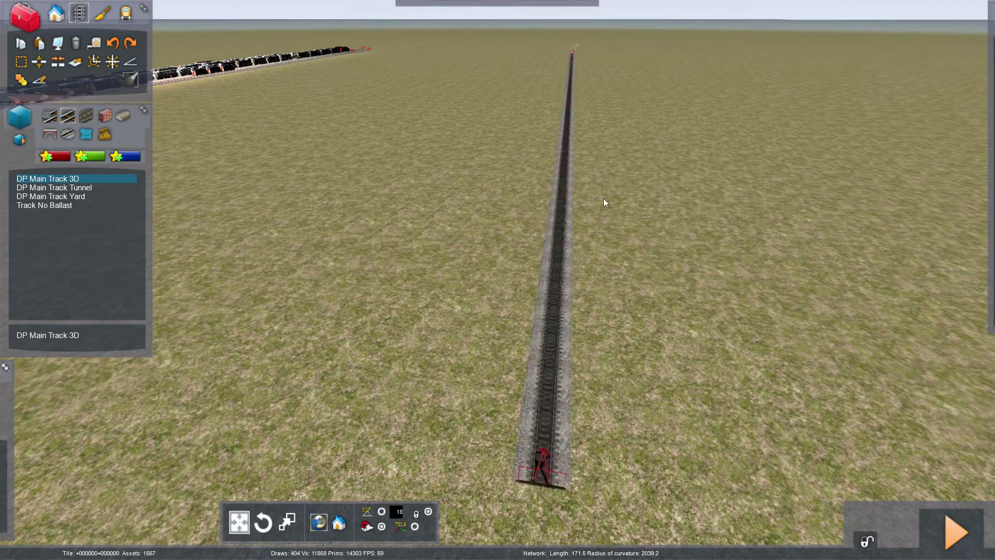
left_click(608, 289)
key("Right")
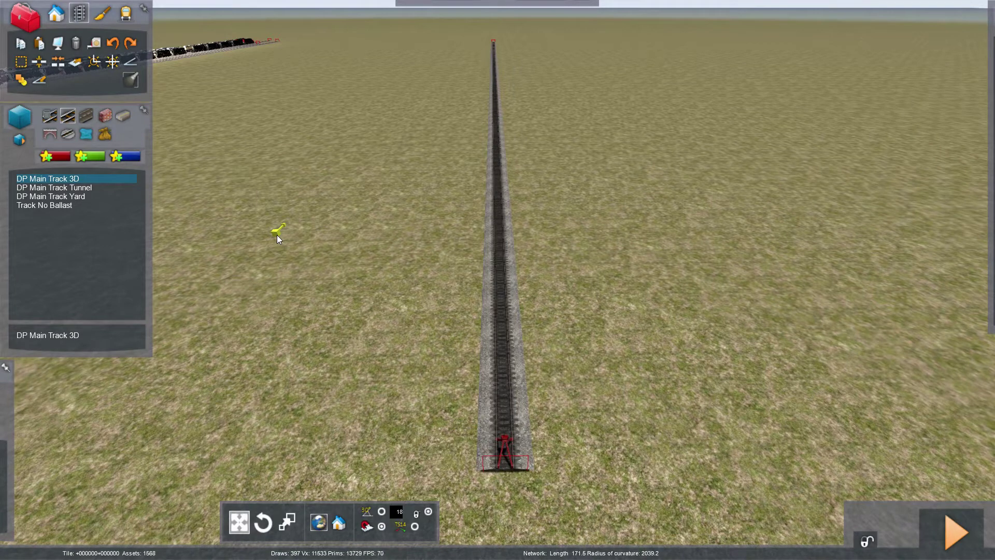
right_click(339, 293)
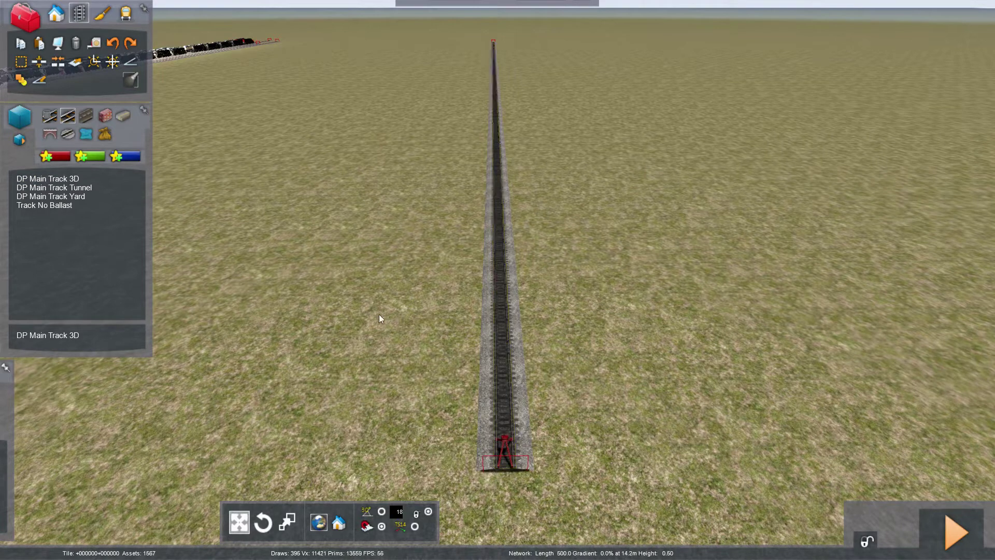
left_click(54, 179)
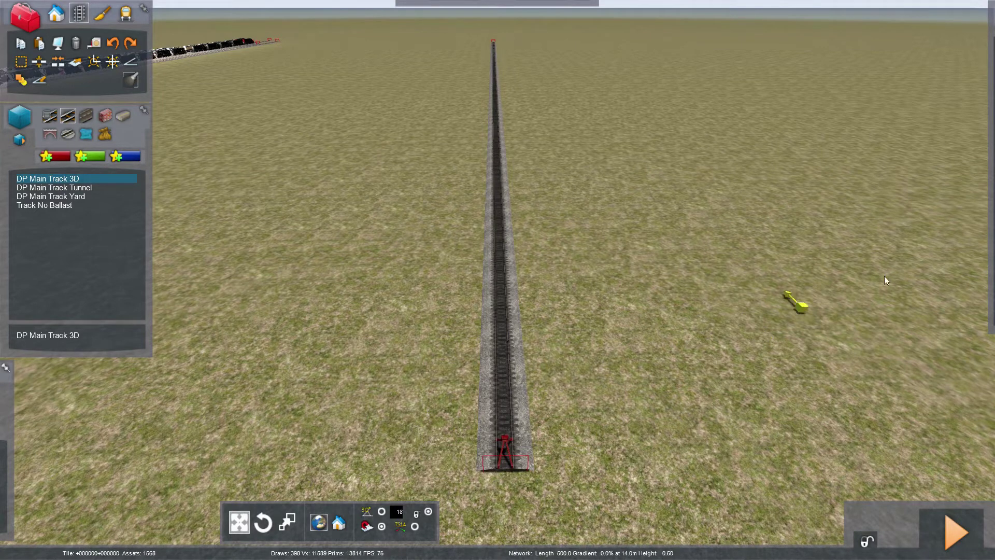
- Lay a curved Main Line DP Main Track 3D beside the straight track, about 401 m long with a radius of about 500 m
mouse_move(913, 45)
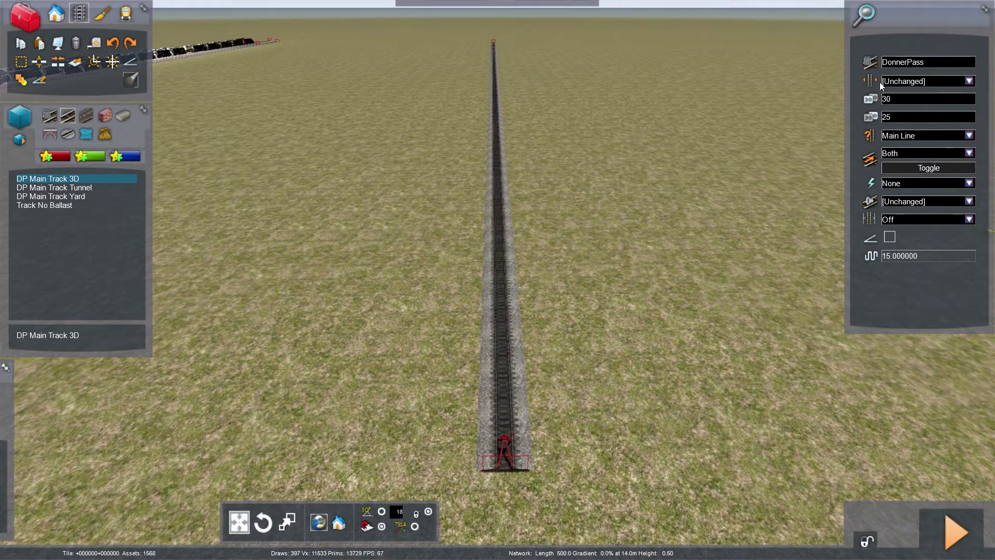
left_click(70, 189)
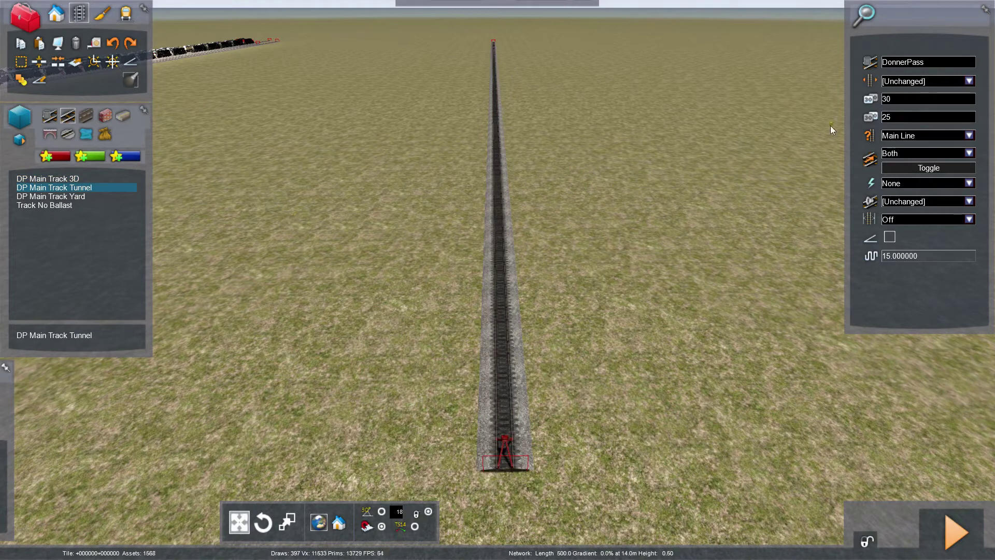
left_click(52, 179)
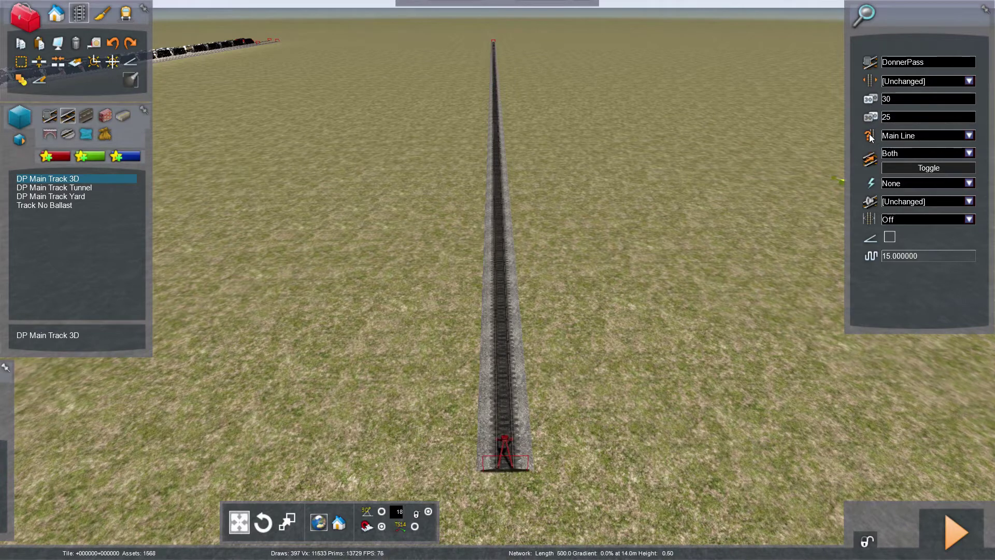
left_click(969, 136)
right_click_drag(718, 230, 585, 264)
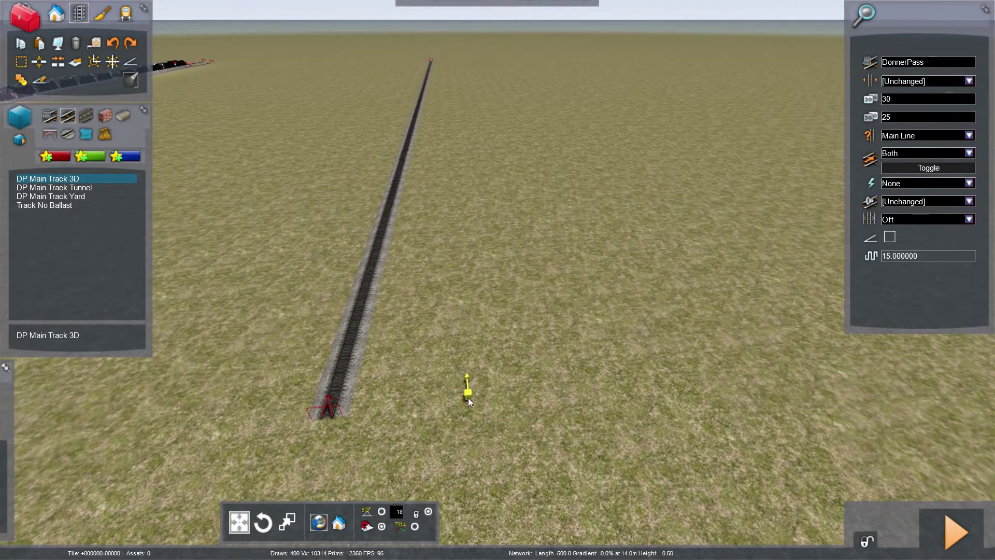
mouse_move(468, 401)
left_mouse_down()
mouse_move(537, 218)
mouse_move(674, 87)
mouse_move(715, 80)
mouse_move(701, 116)
mouse_move(792, 88)
left_mouse_up()
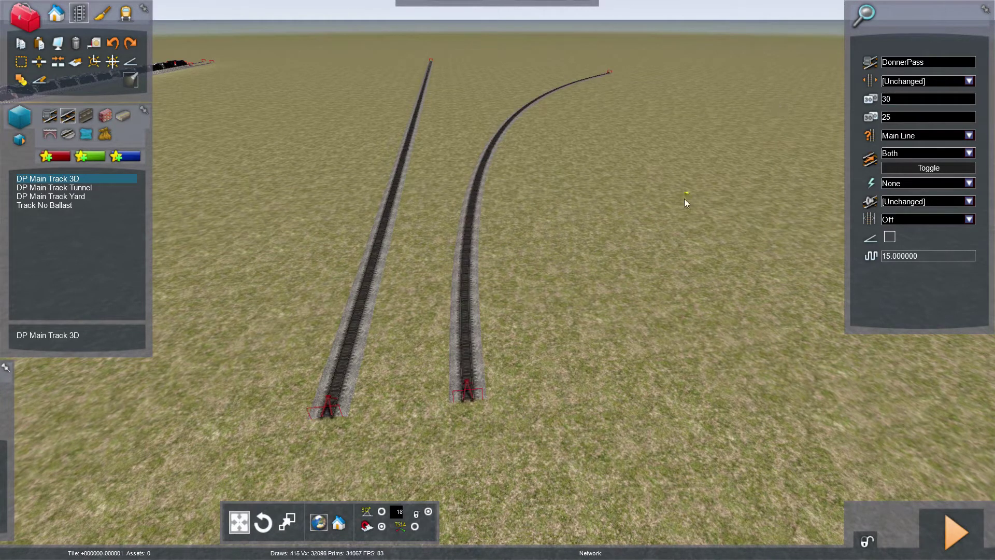
- Set the line type to Passenger and lay a second curved DP Main Track 3D next to the first curve
left_click(970, 137)
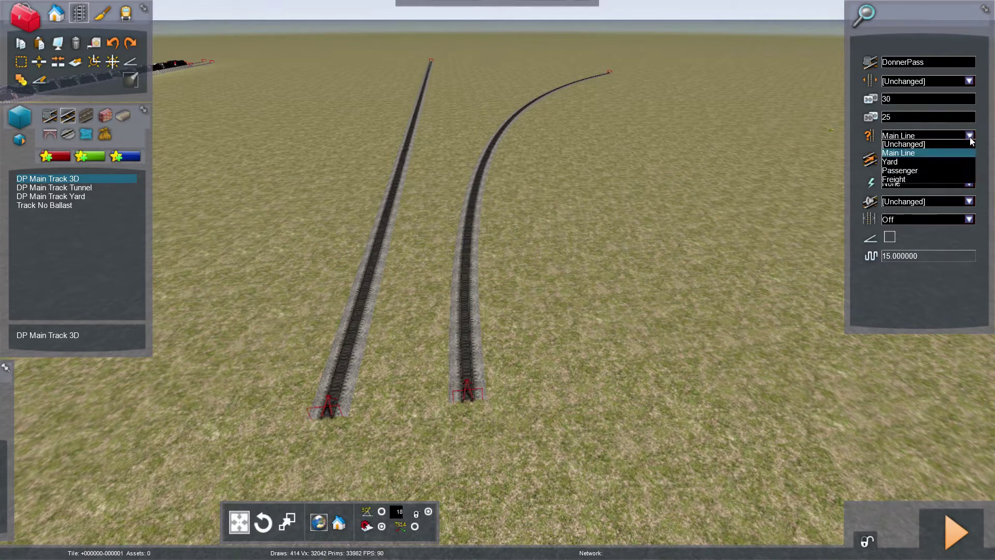
left_click(912, 177)
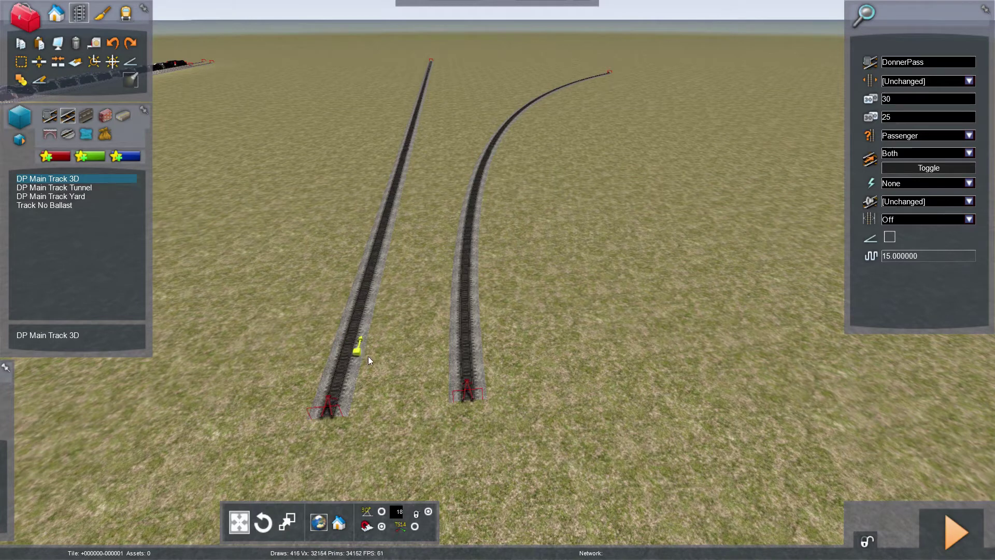
mouse_move(526, 392)
left_mouse_down()
mouse_move(582, 281)
mouse_move(692, 201)
mouse_move(788, 148)
mouse_move(859, 128)
left_mouse_up()
- Lay a curved DP Main Track 3D with line type Yard outside the Passenger curve, about 128 m long with a 75 m radius
right_click_drag(738, 216, 653, 211)
key("Right")
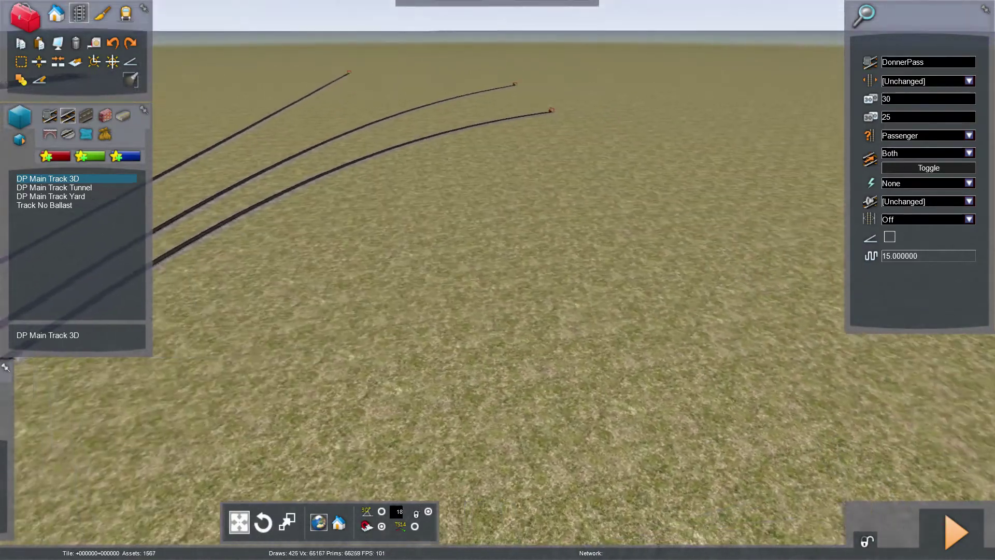
left_click(970, 136)
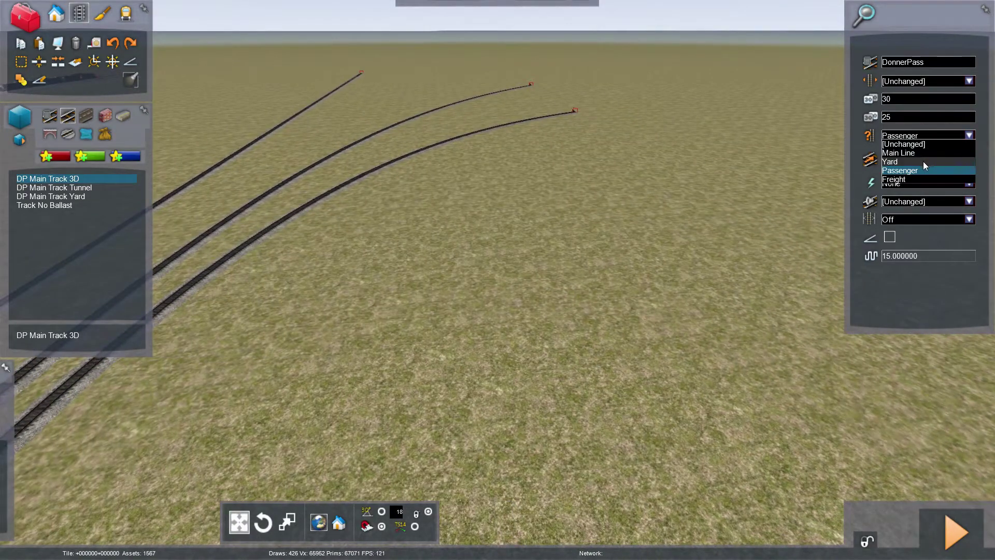
left_click(897, 162)
right_click_drag(791, 187, 466, 280)
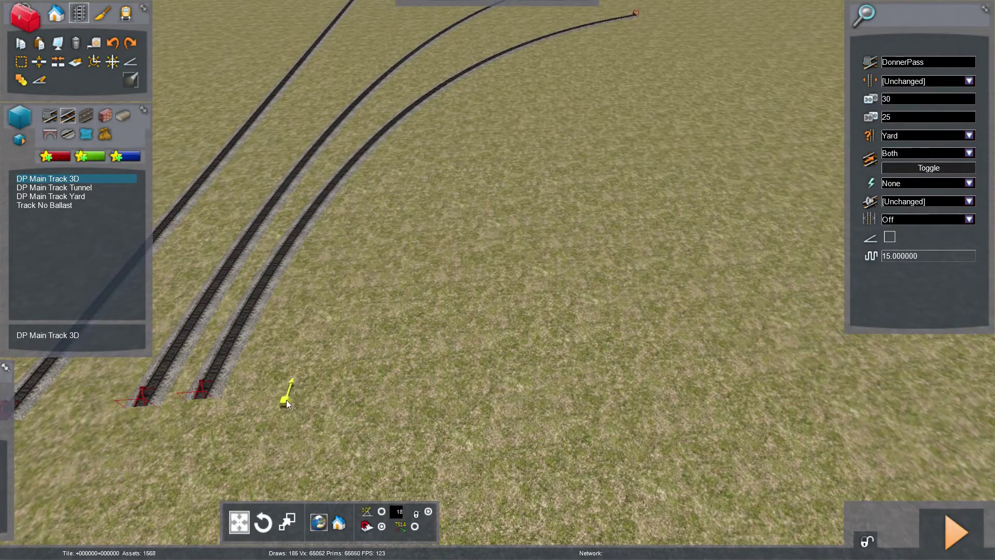
left_click(285, 396)
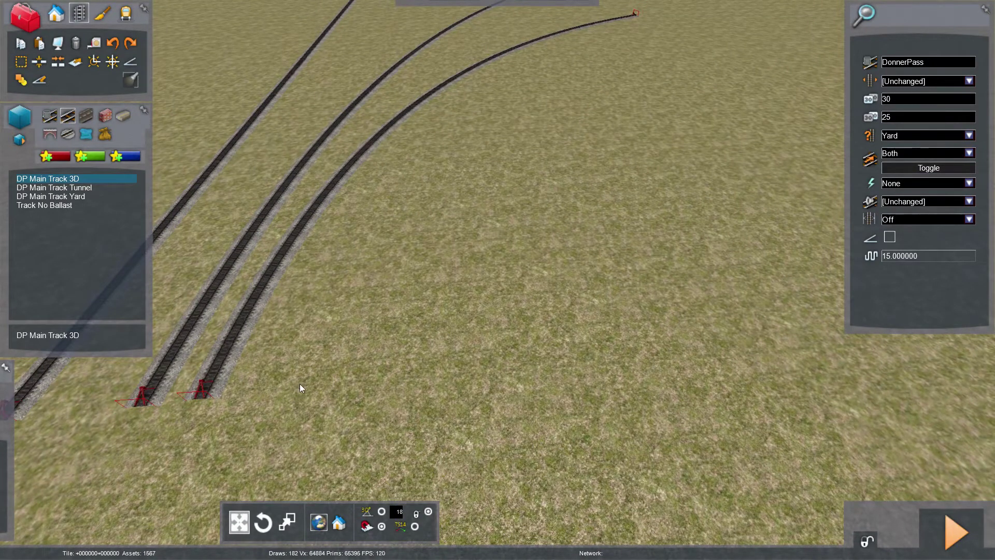
left_click(675, 176)
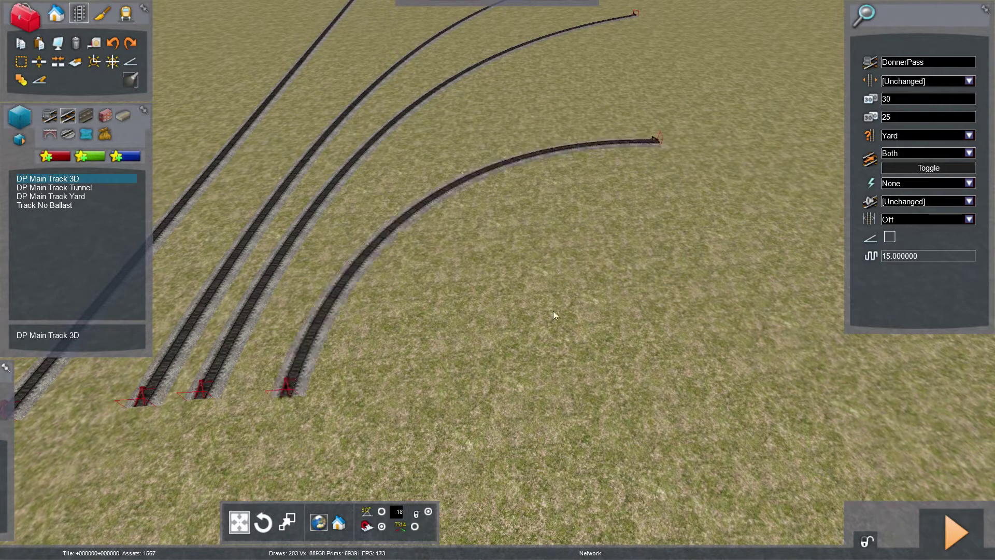
- Set the line type to Freight and lay a curved DP Main Track 3D between the Passenger and Yard curves
left_click(969, 136)
left_click(899, 171)
left_click(965, 136)
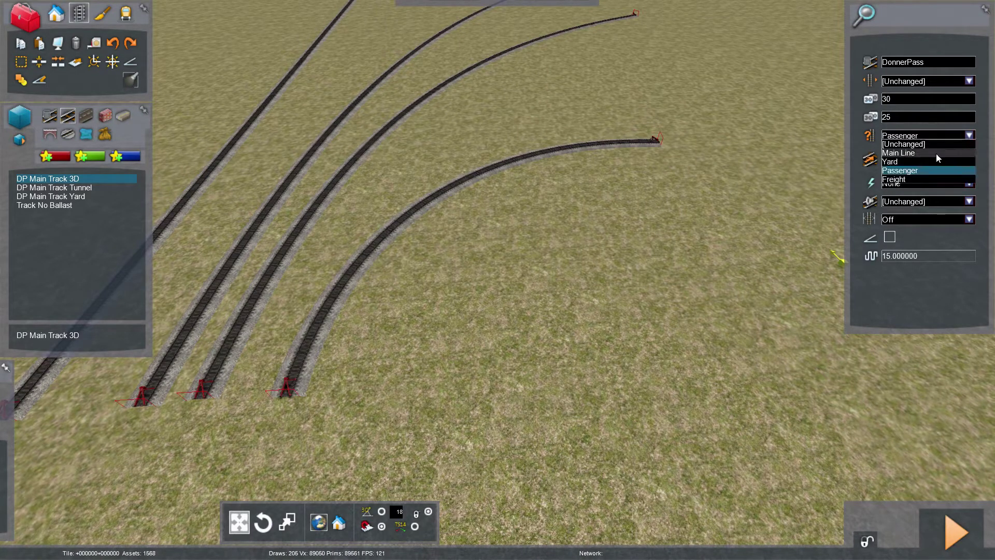
left_click(903, 176)
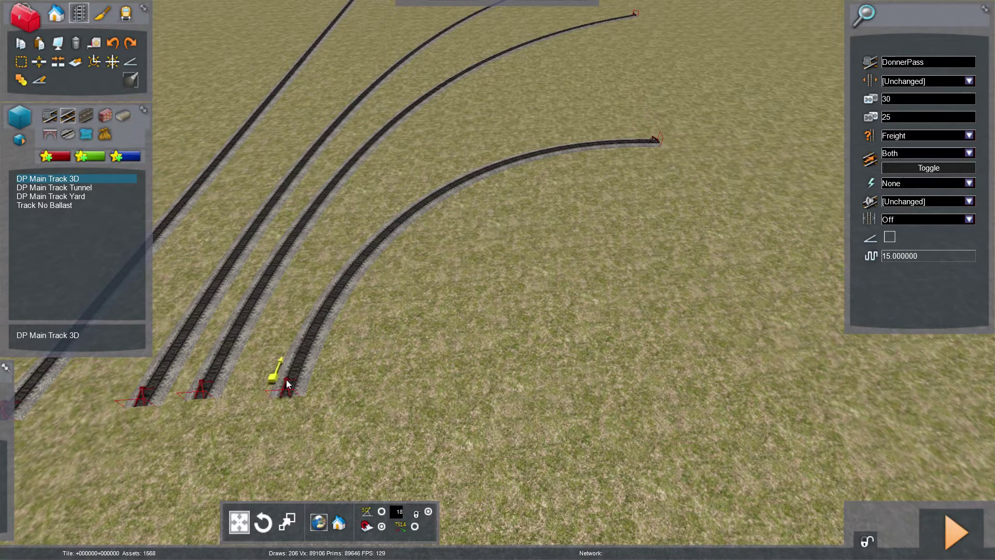
left_click(365, 398)
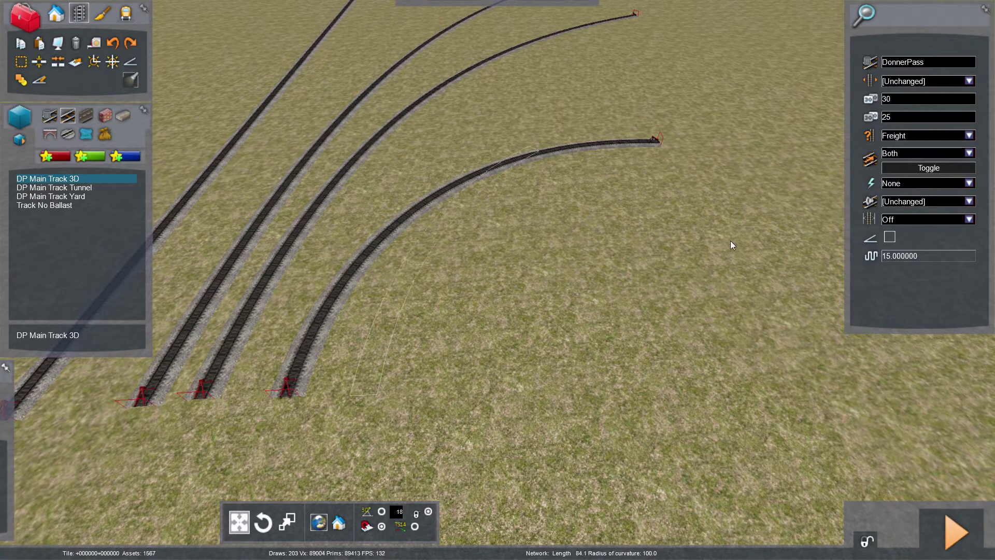
left_click(247, 388)
left_click(250, 395)
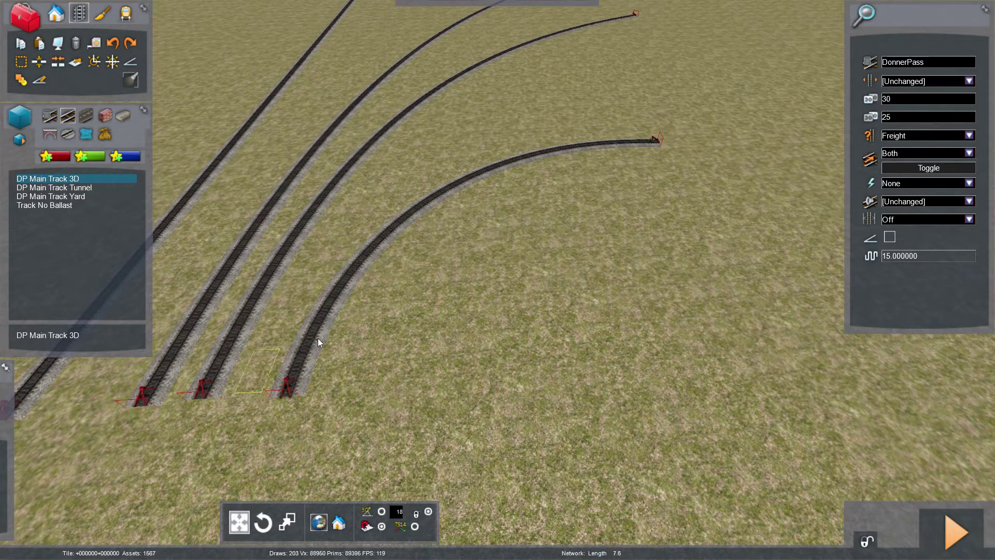
left_click(744, 210)
- Examine the laid straight and curved tracks, comparing their lengths, radii of curvature and line type settings
right_click(573, 398)
right_click_drag(572, 400, 558, 416)
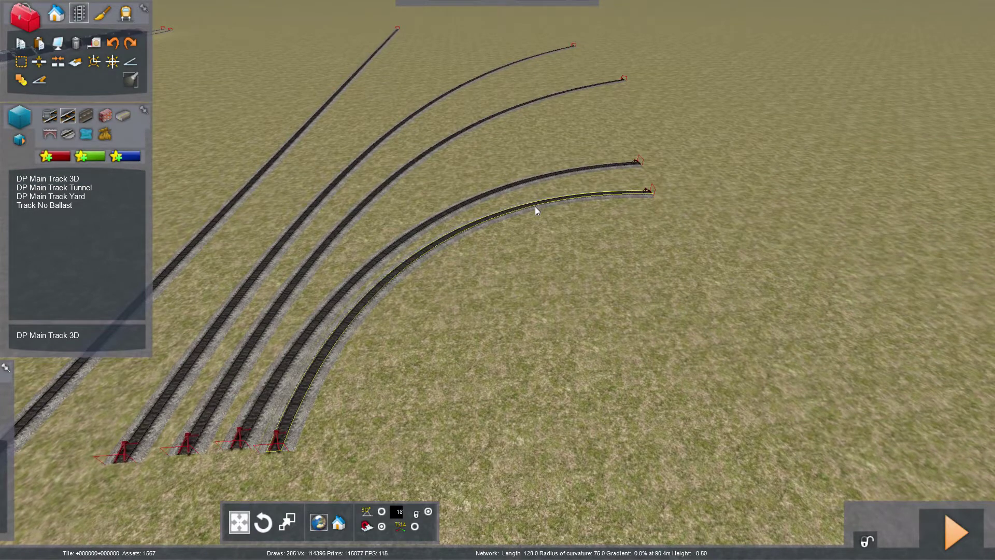
left_click(366, 156)
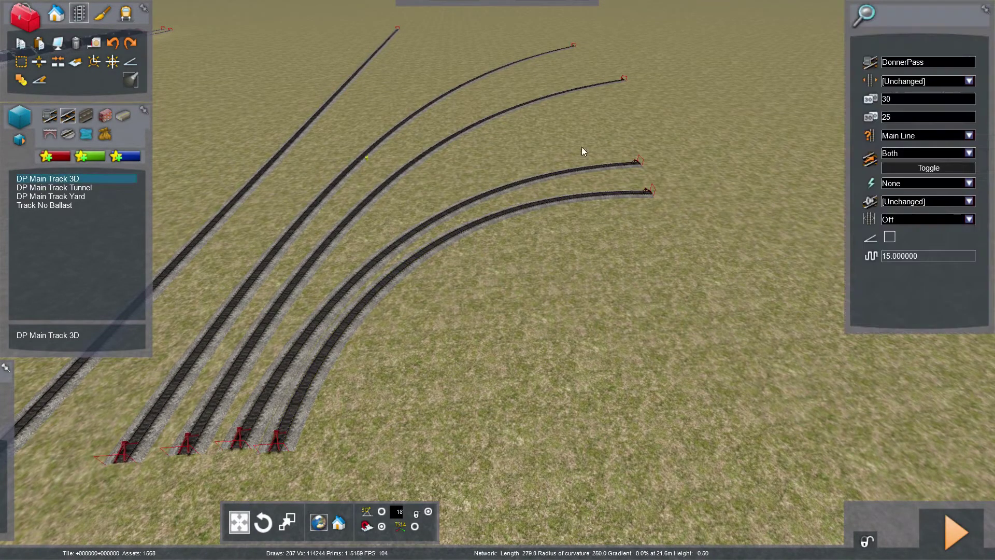
left_click(955, 136)
left_click(542, 235)
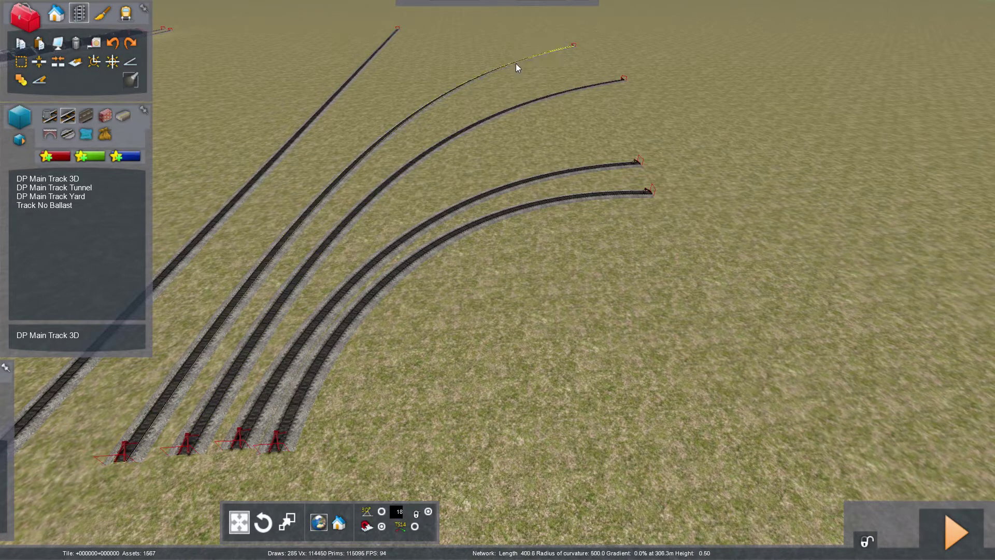
mouse_move(499, 328)
right_mouse_down()
mouse_move(499, 337)
mouse_move(510, 317)
mouse_move(498, 329)
right_mouse_up()
key("Left")
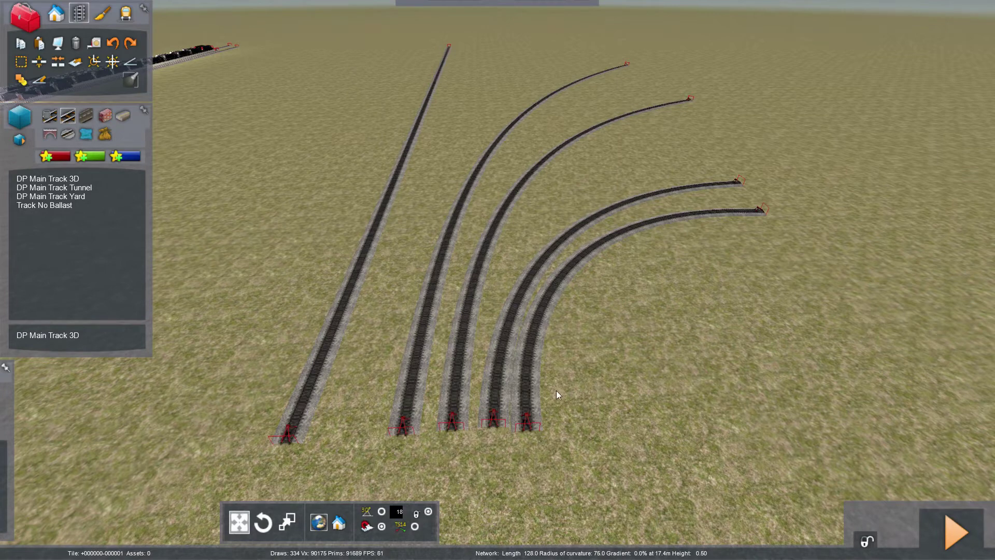
right_click_drag(556, 391, 557, 420)
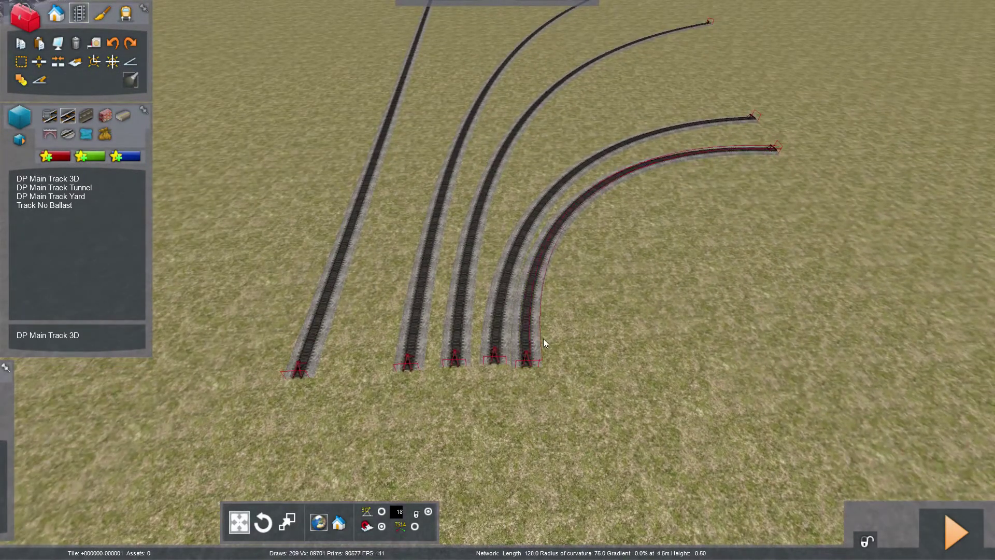
right_click_drag(444, 450, 444, 425)
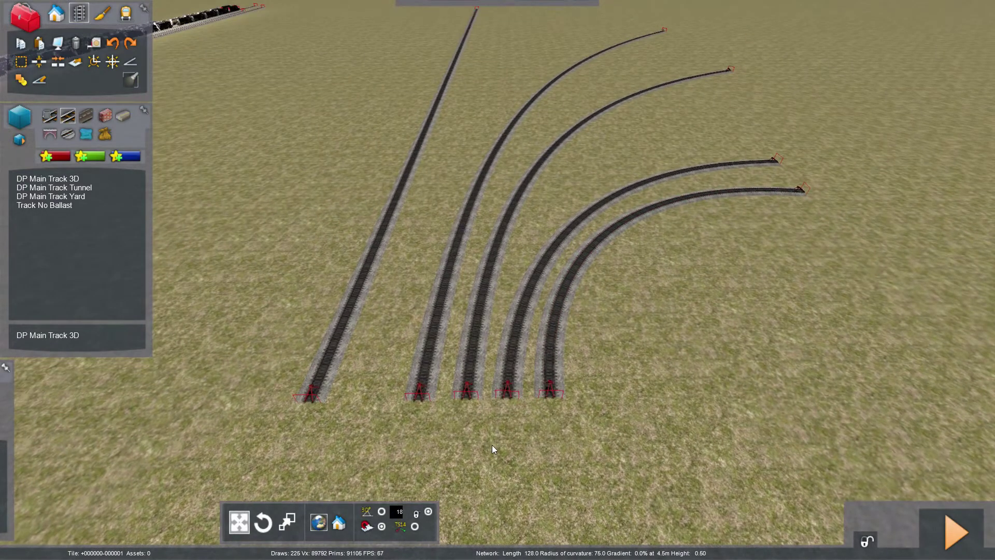
right_click_drag(492, 449, 493, 409)
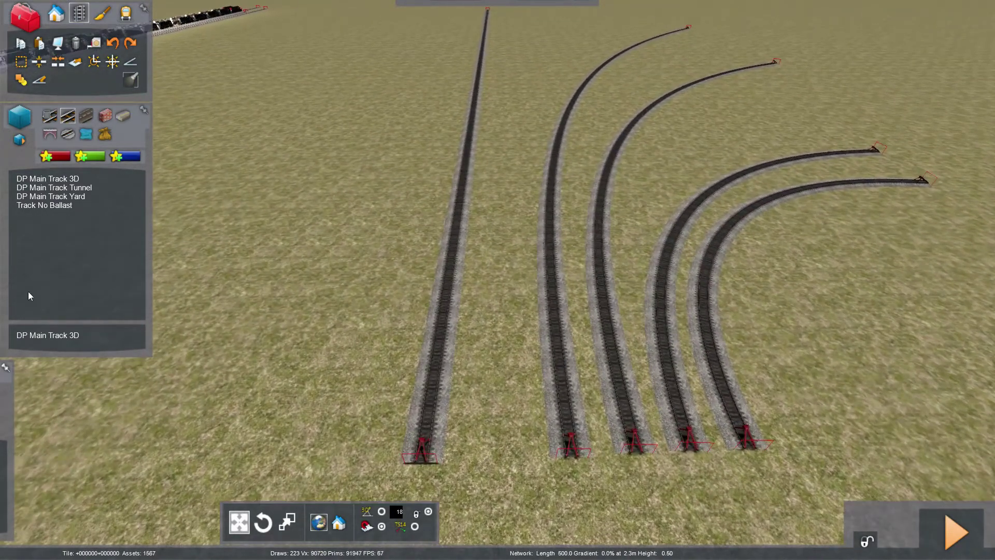
- Check the track direction options, keep Both, and lay a DP Main Track 3D about 486 m long beside the original straight track
left_click(80, 179)
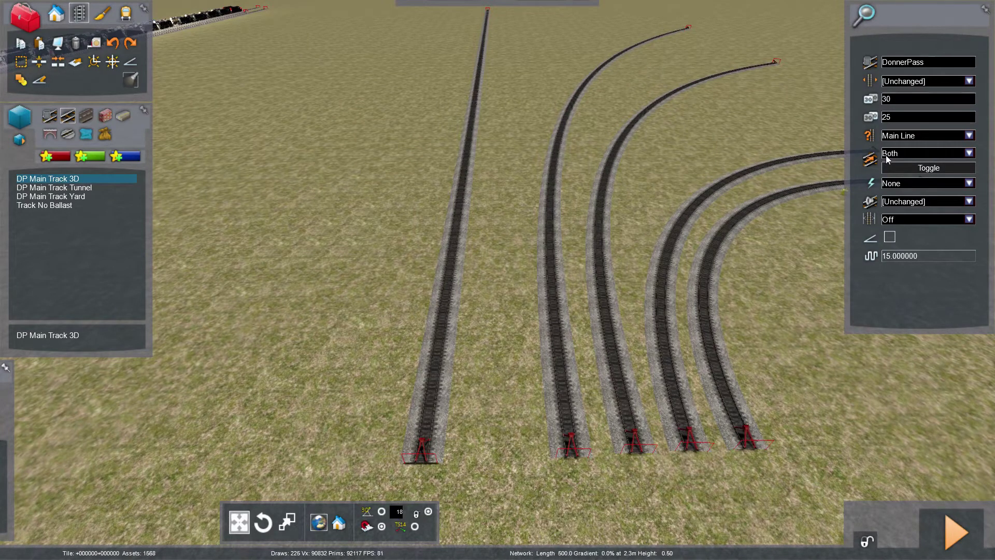
left_click(969, 153)
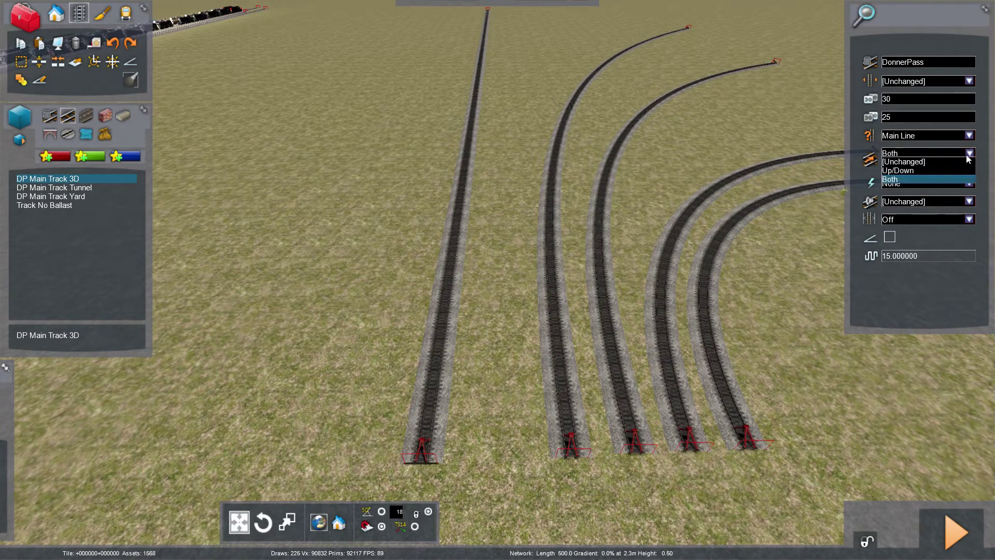
left_click(934, 167)
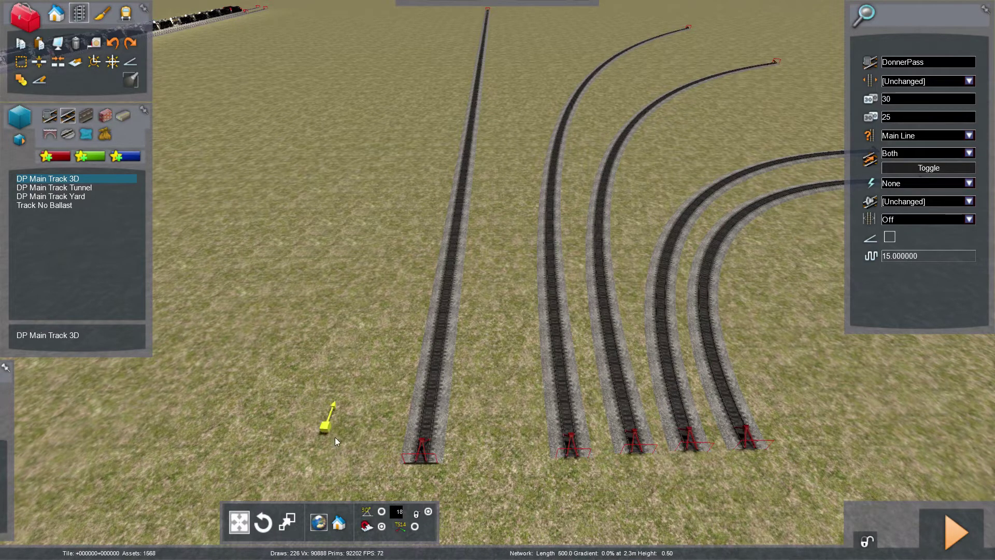
left_click_drag(364, 431, 365, 431)
right_click_drag(365, 430, 371, 293)
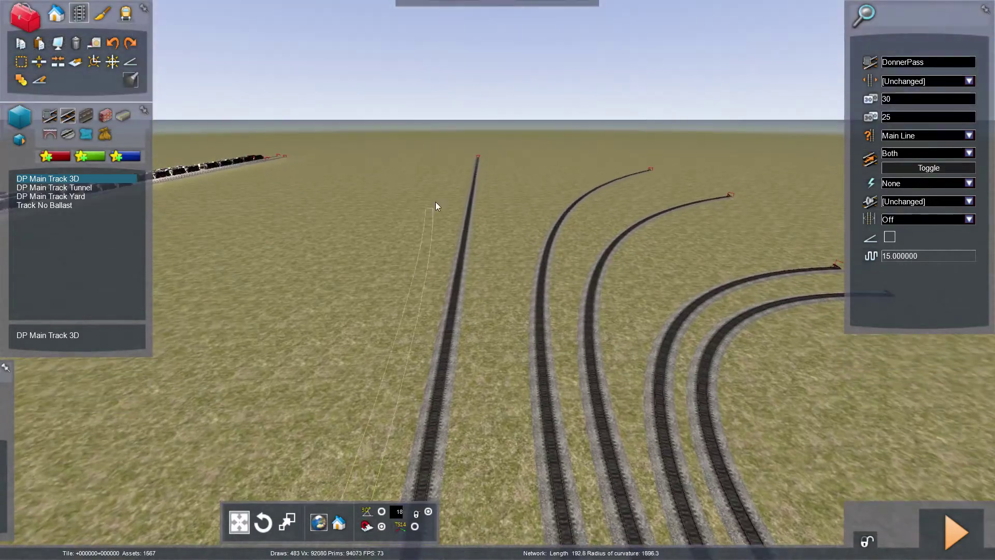
left_click(463, 160)
scroll(527, 189, "down", 3)
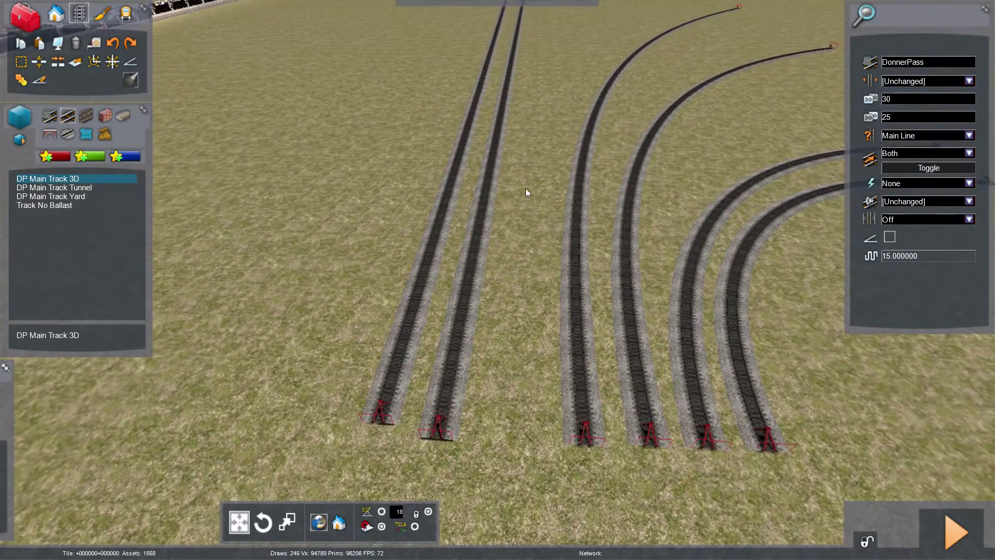
- Stop placing track and display all tracks colour-coded by line type
scroll(502, 135, "up", 3)
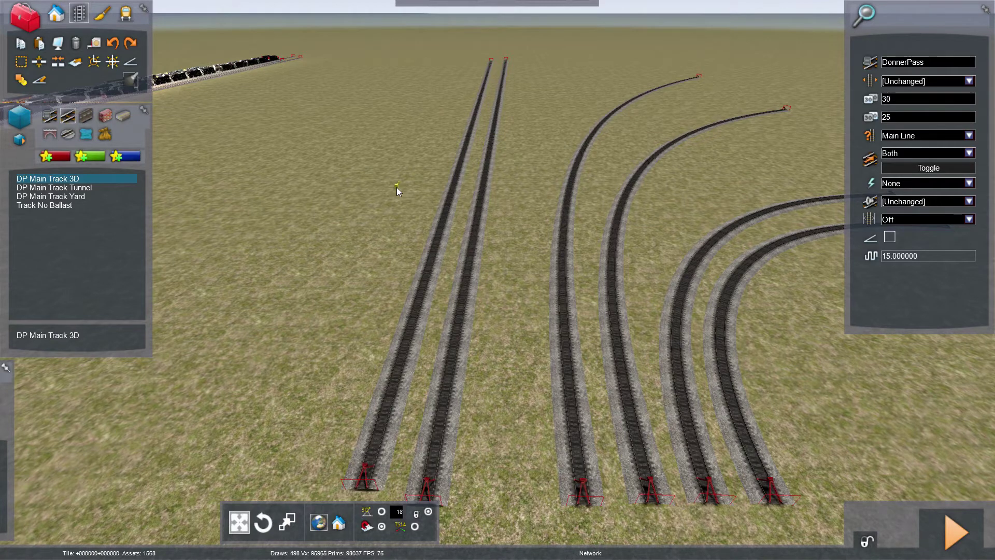
key("Escape")
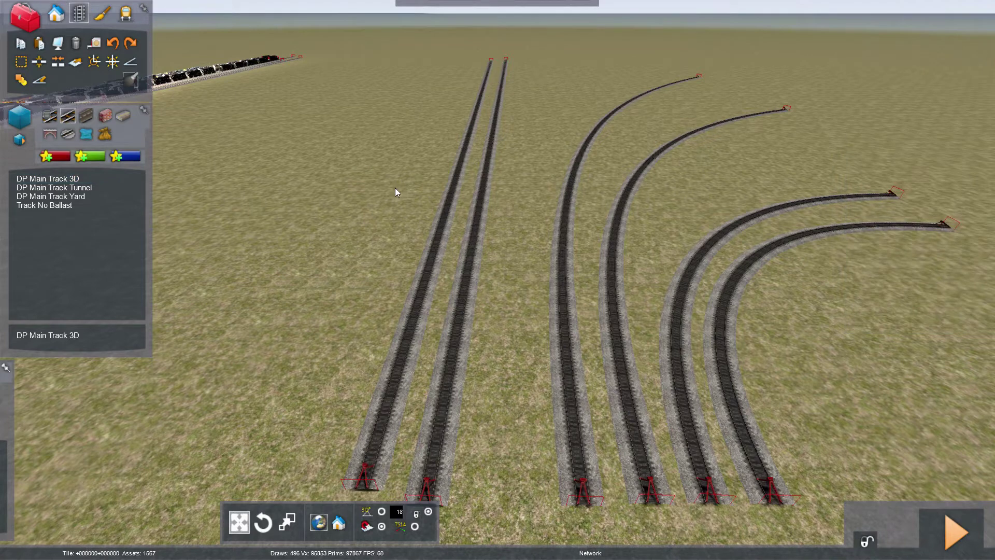
key("space")
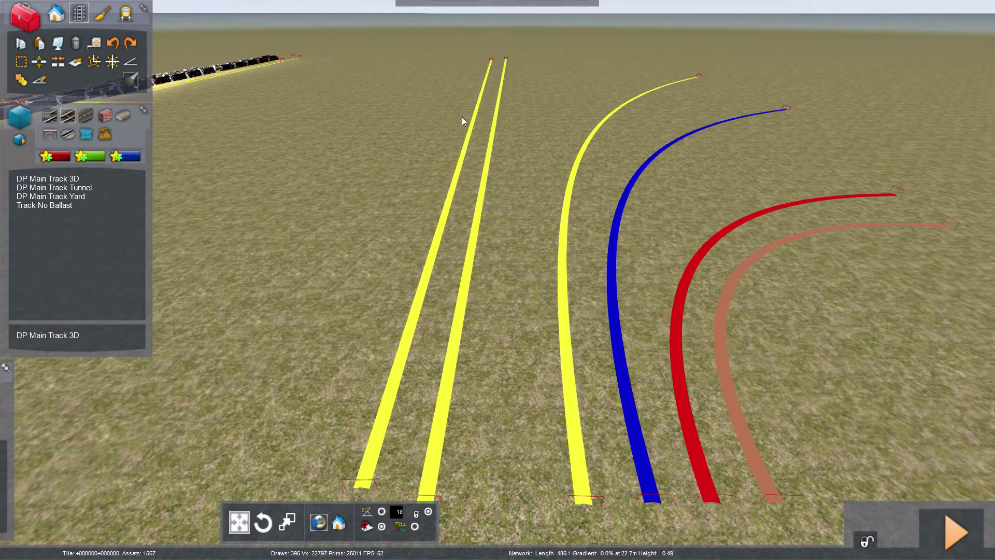
- Select a section about 279 m long on the original straight track and set its line type to Yard
left_click(21, 61)
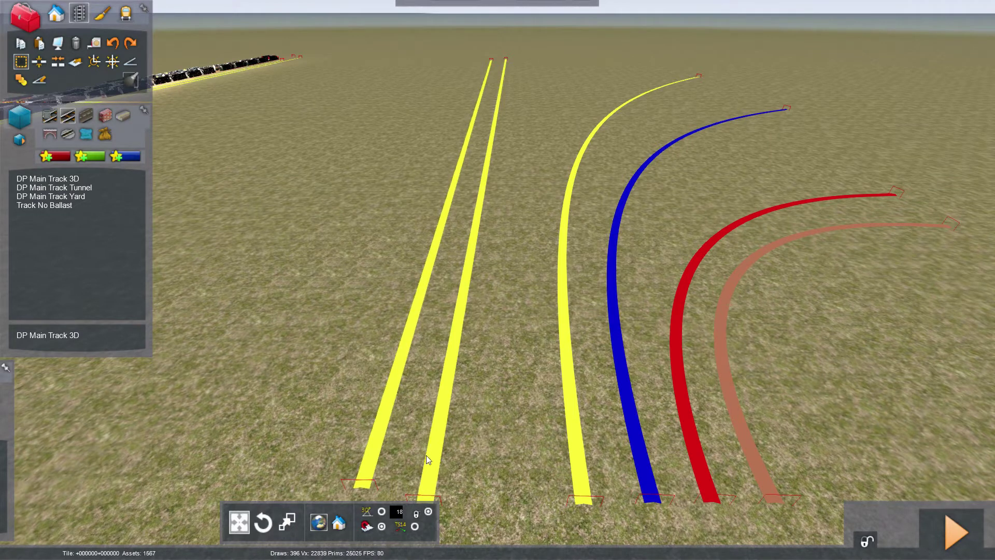
left_click_drag(431, 455, 503, 91)
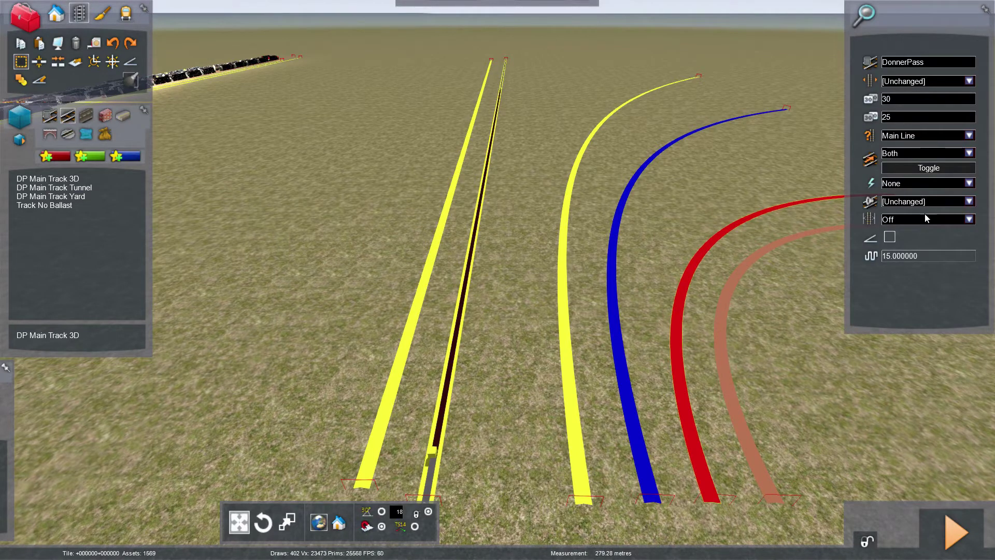
double_click(906, 116)
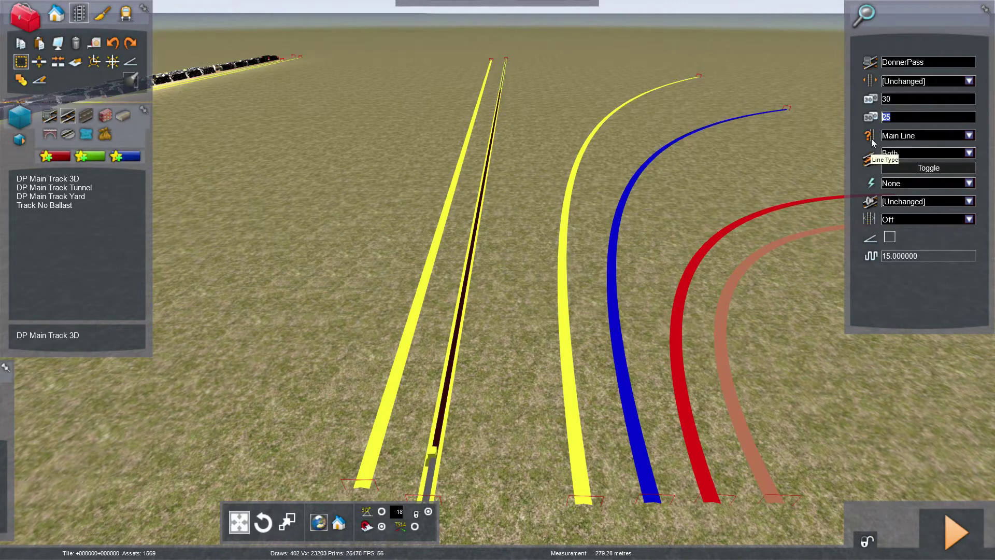
left_click(969, 135)
left_click(921, 163)
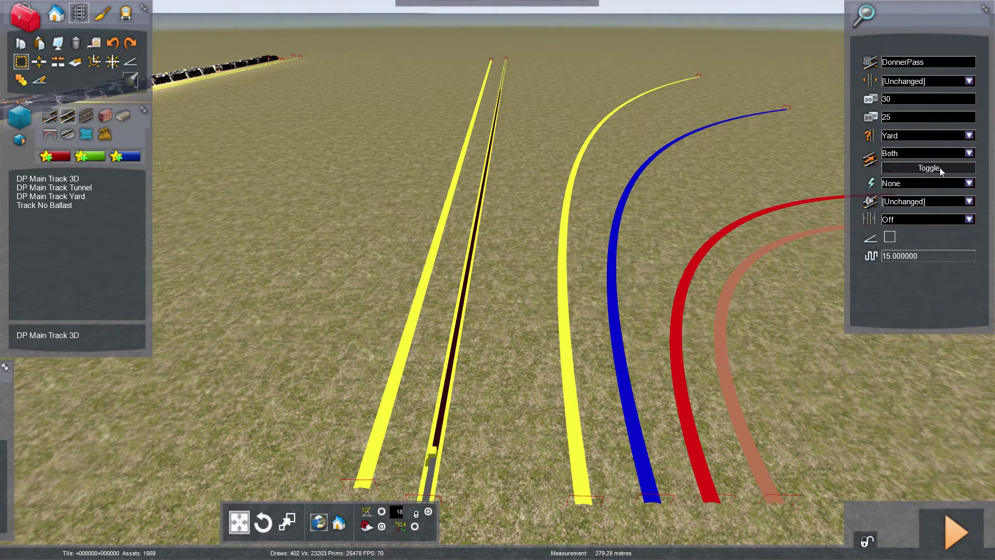
- Display the tracks colour-coded by direction and set a section about 386 m long on the original straight track to Up/Down
left_click(533, 217)
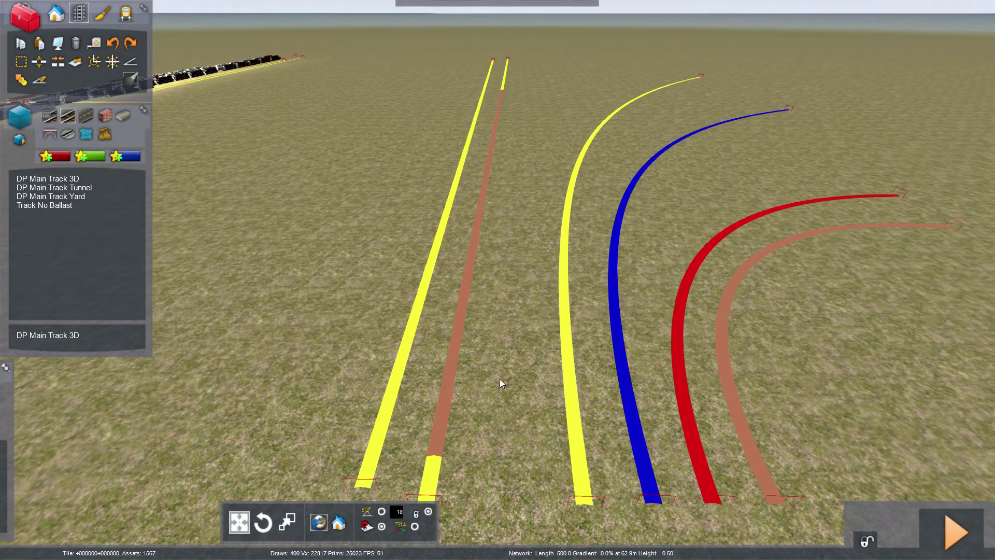
key("space")
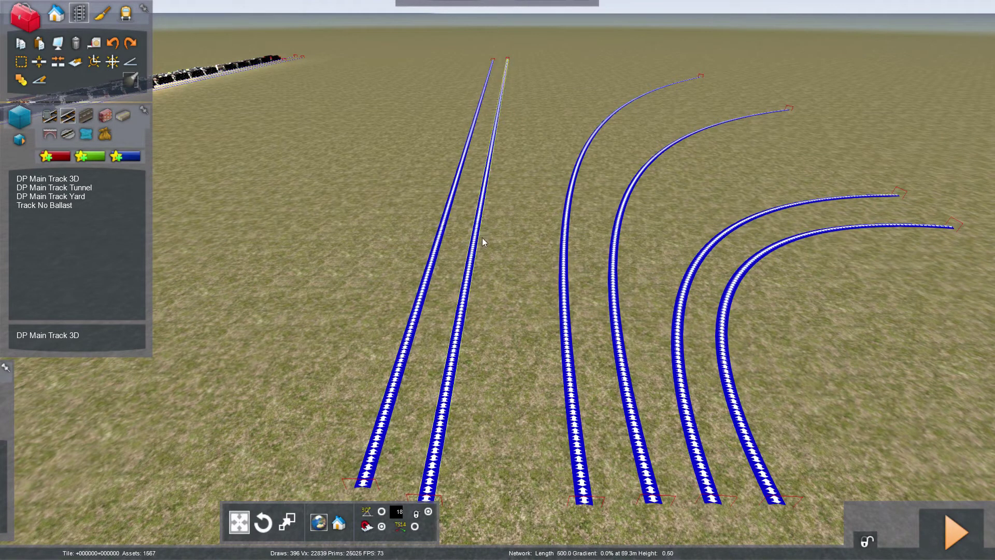
left_click(53, 176)
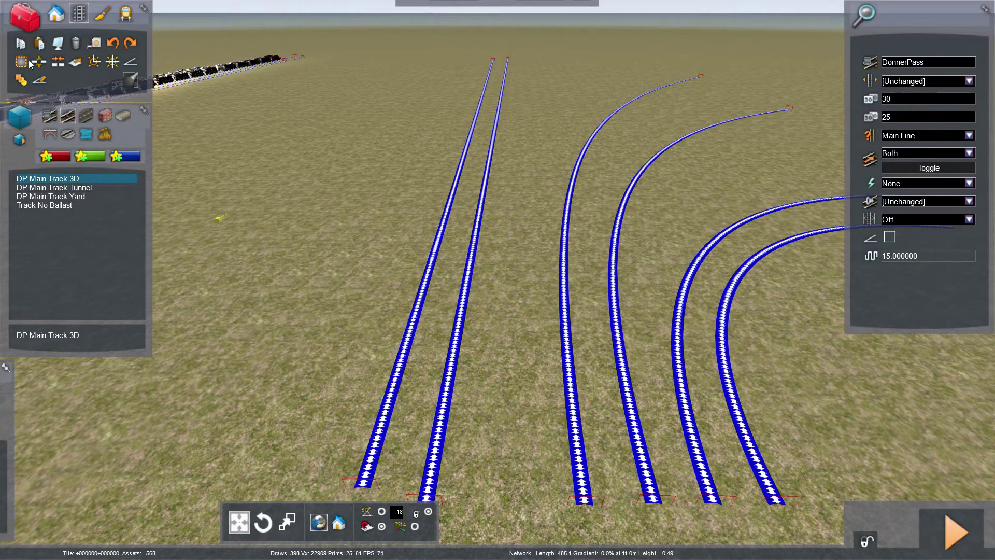
left_click_drag(431, 462, 509, 72)
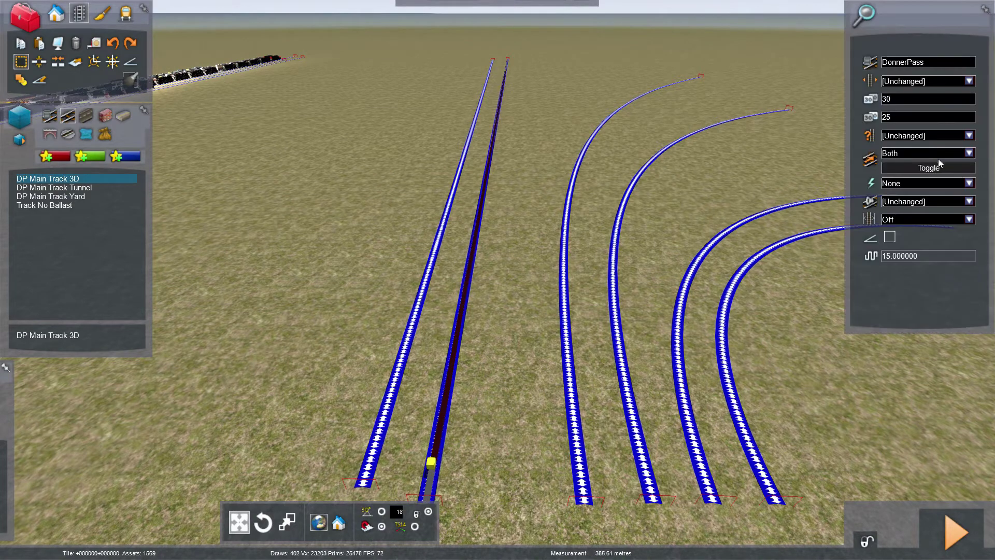
left_click(963, 152)
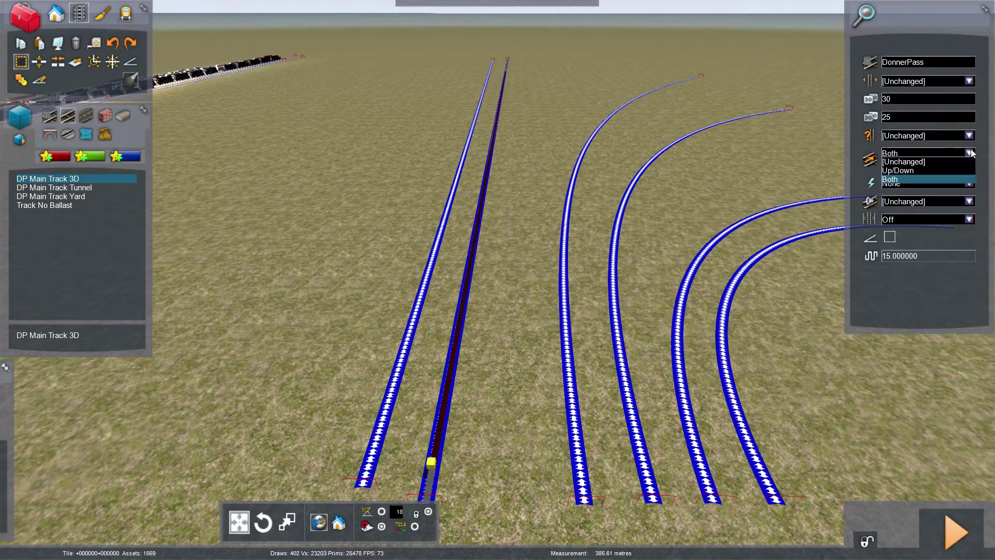
left_click(931, 169)
right_click_drag(563, 361, 534, 409)
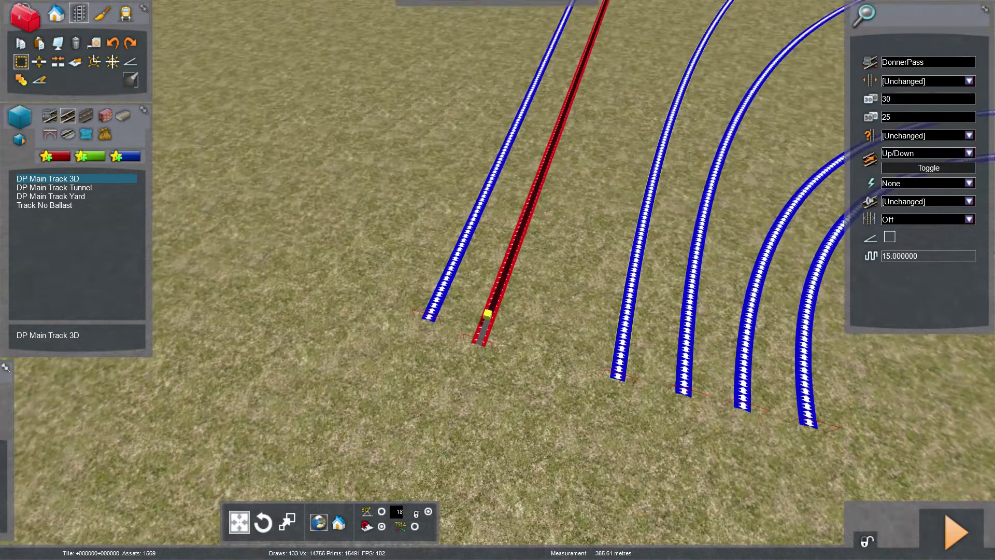
right_click_drag(533, 375, 484, 372)
left_click(526, 353)
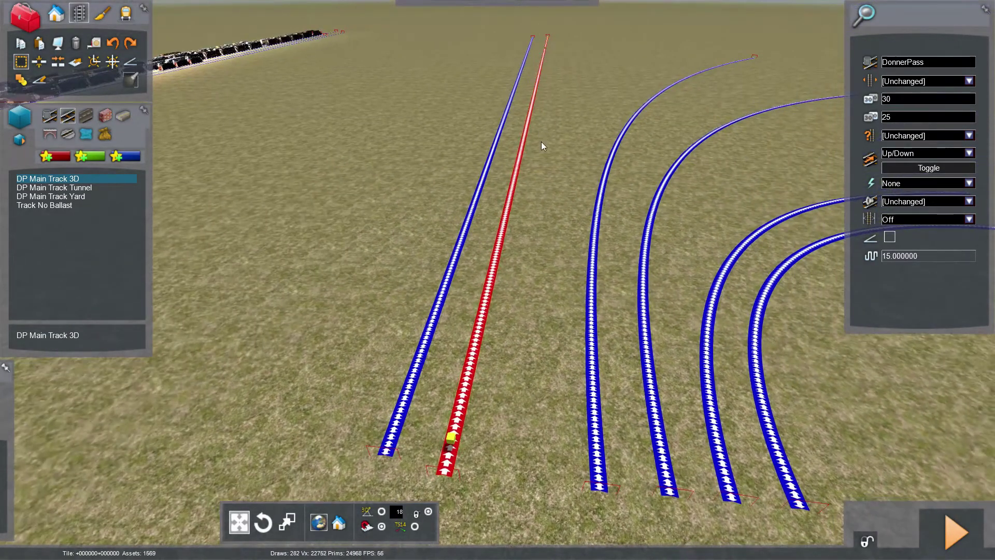
- Select a section about 352 m long on the second straight track and set its direction to Up/Down
left_click(528, 51)
left_click(937, 136)
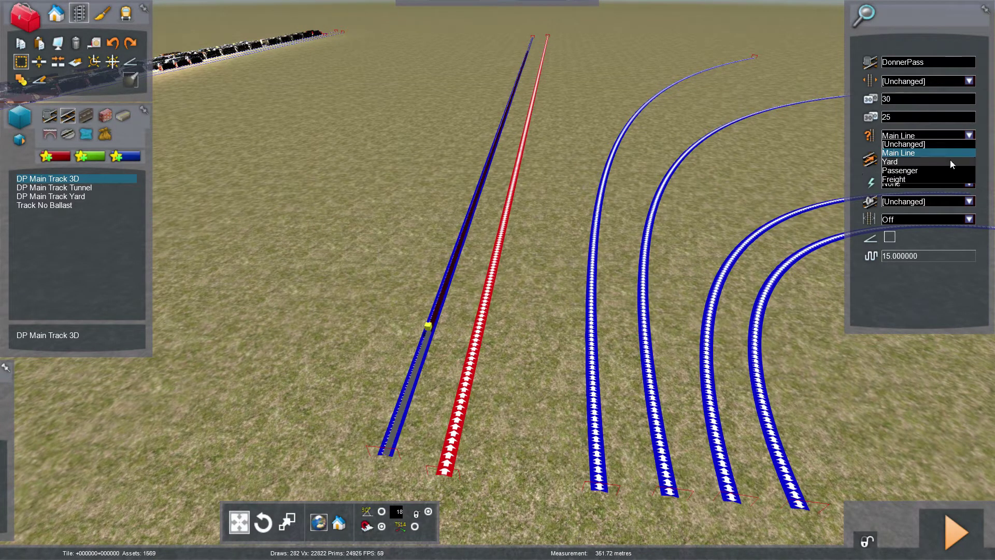
left_click(861, 147)
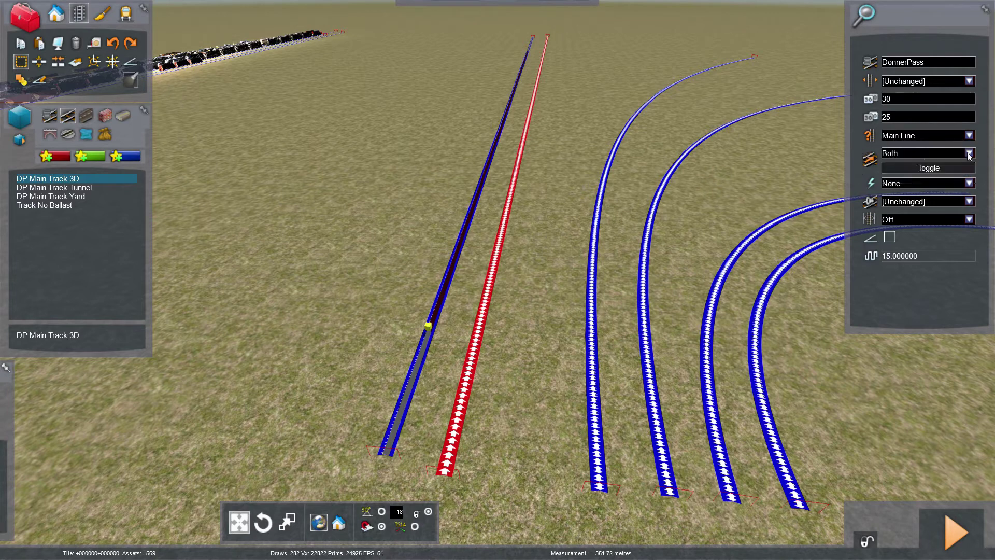
left_click(969, 153)
left_click(898, 171)
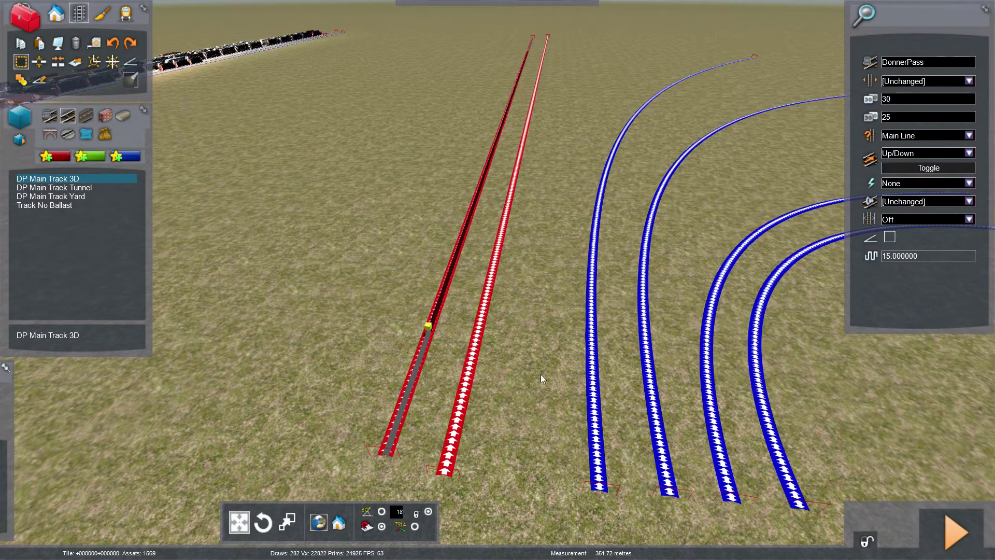
left_click(514, 381)
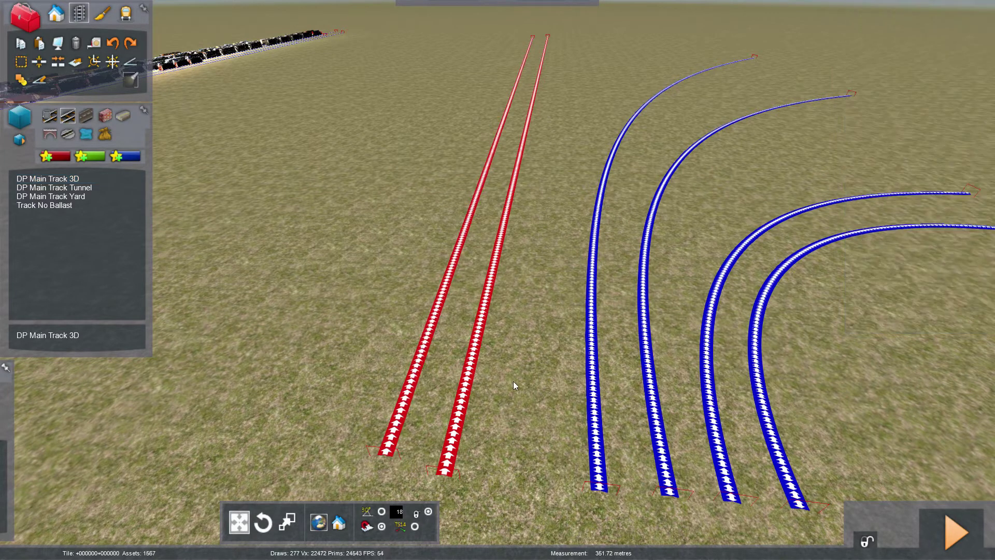
left_click(20, 62)
left_click(397, 421)
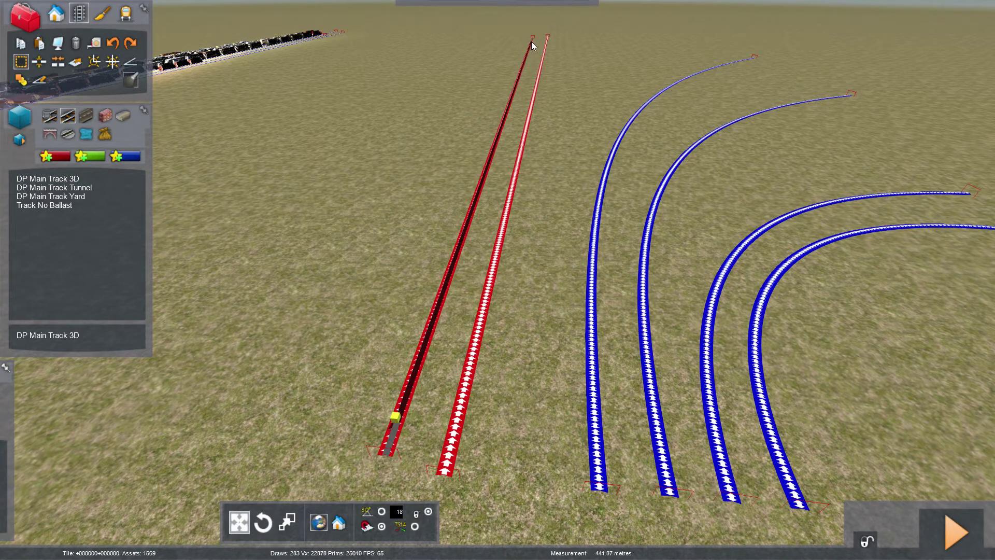
right_click(437, 116)
- Lay two DP Main Track 3D tracks with Up/Down direction, one curving away beside the straight tracks and one crossing both of them
left_click(32, 179)
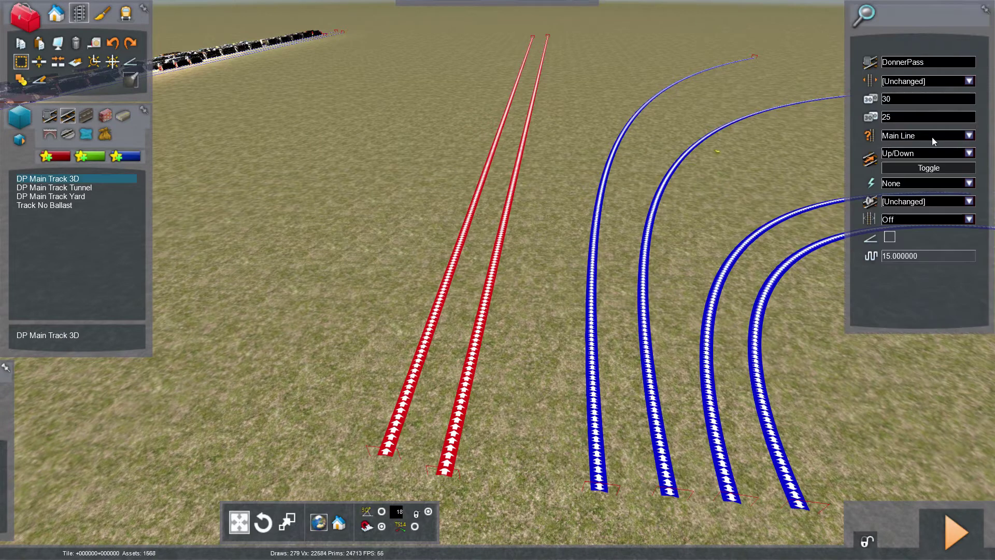
left_click(969, 153)
left_click(907, 174)
left_click(559, 41)
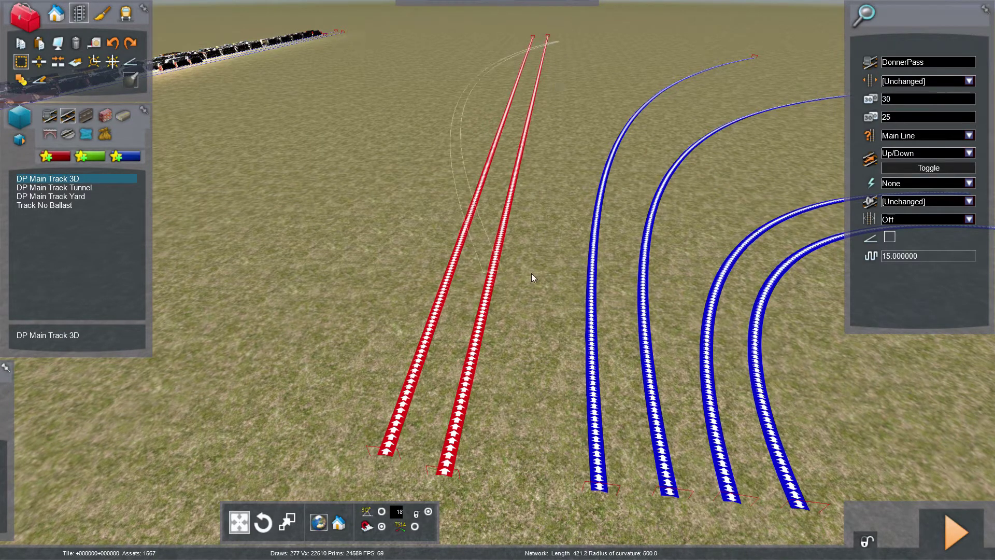
left_click(346, 343)
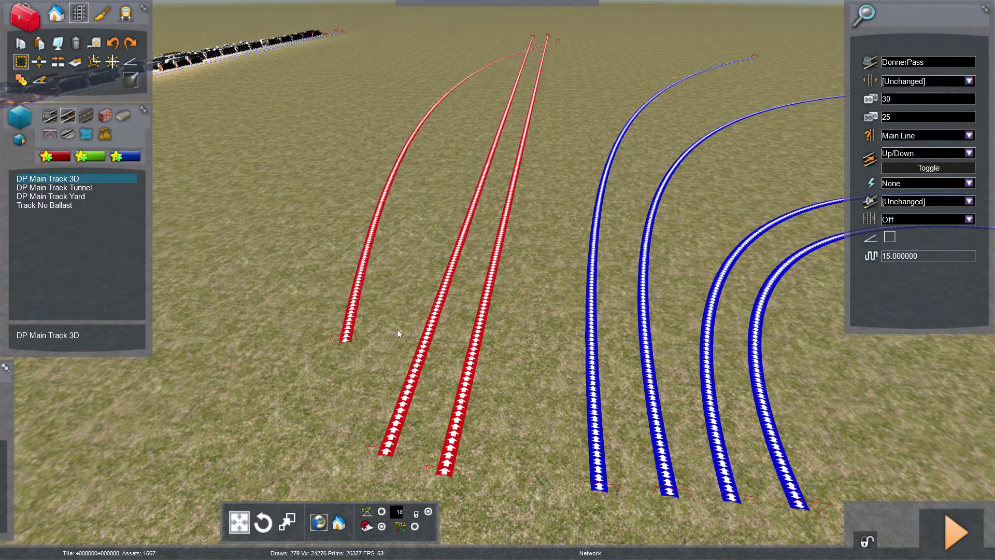
left_click(347, 407)
left_click(566, 172)
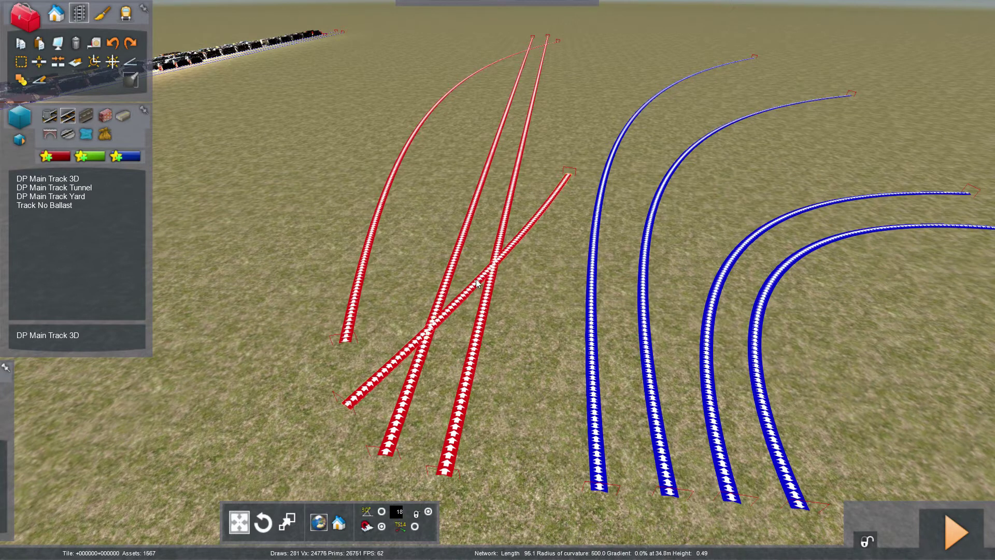
- Delete the newly laid curved track and the track crossing the two straight tracks
left_click(517, 228)
left_click(382, 207)
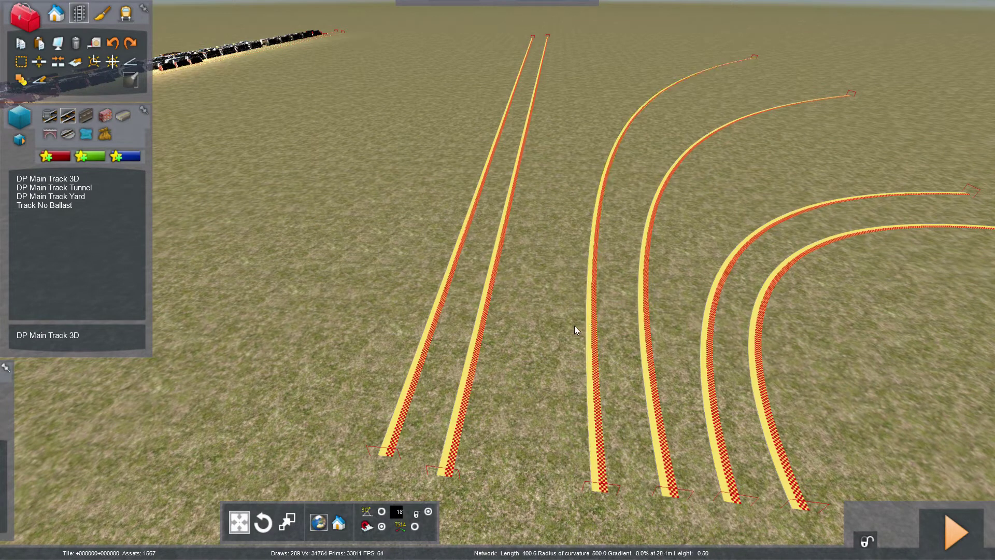
- Select a section about 219 m long on the original straight track and set its primary speed limit to 60
right_click_drag(575, 326, 637, 327)
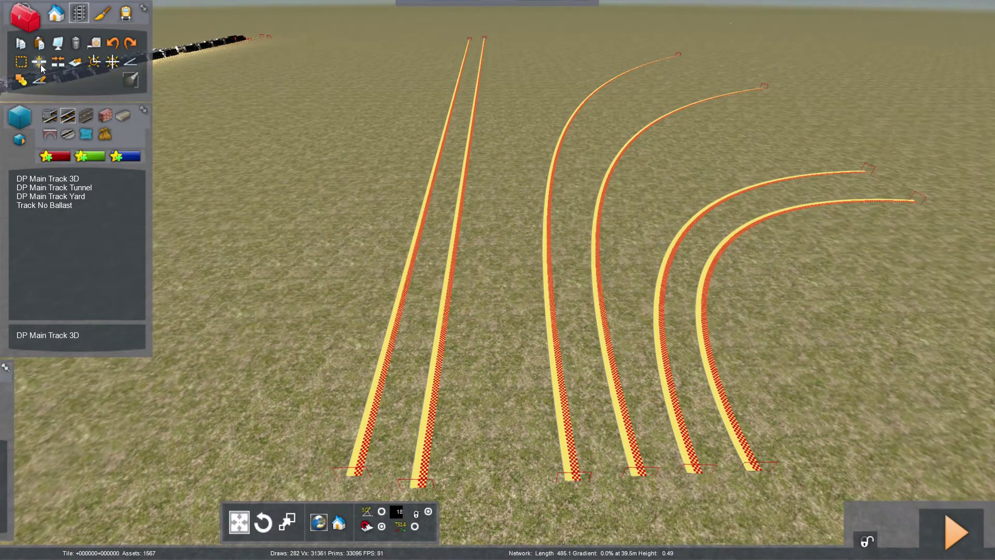
left_click(20, 62)
left_click(421, 448)
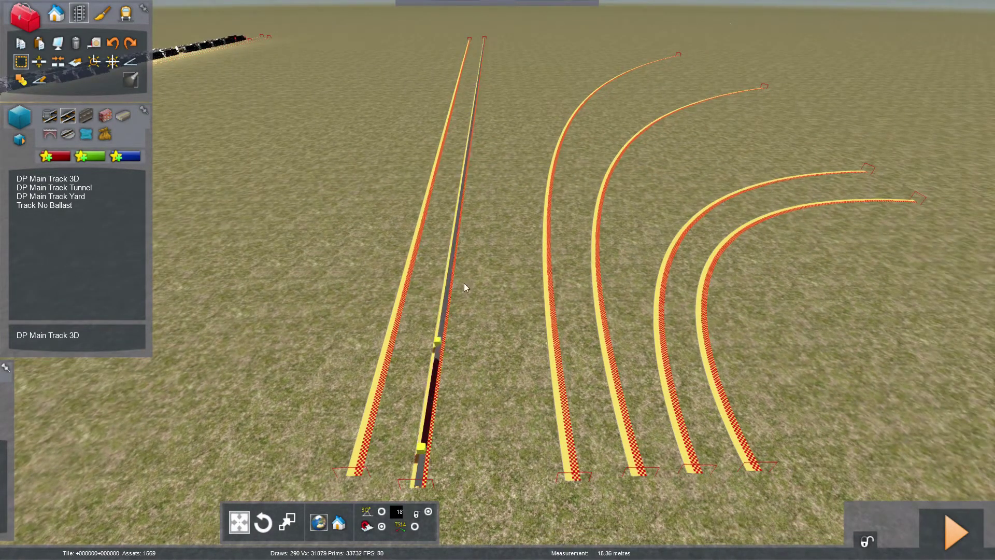
left_click(474, 94)
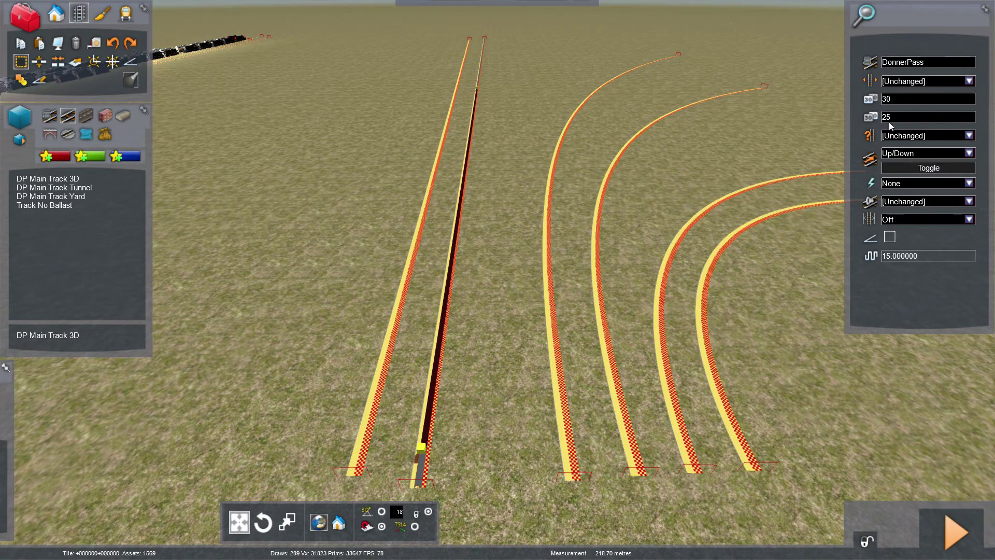
left_click_drag(898, 101, 867, 106)
type("60")
left_click(508, 422)
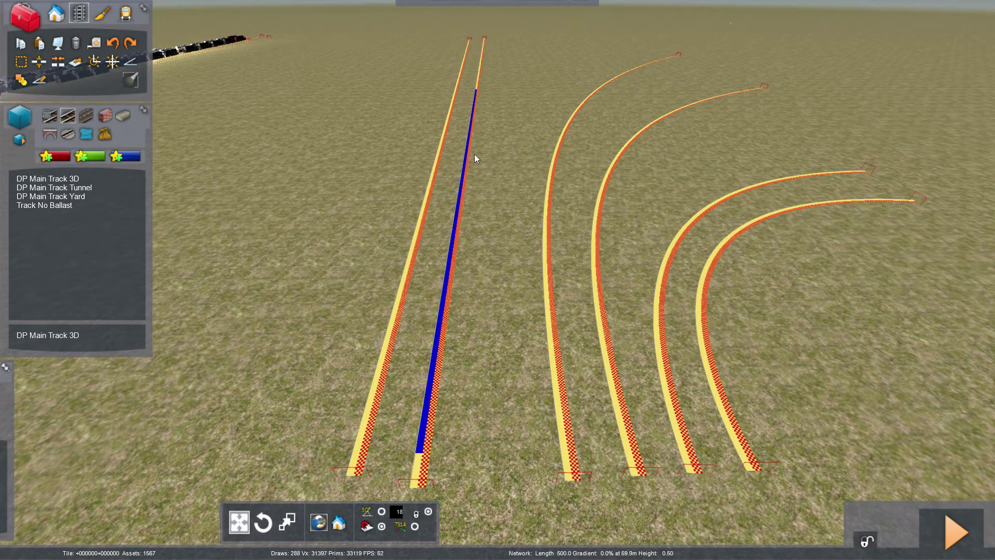
- Select a shorter part of the section with the 60 limit and set its secondary speed limit to 30
left_click(21, 63)
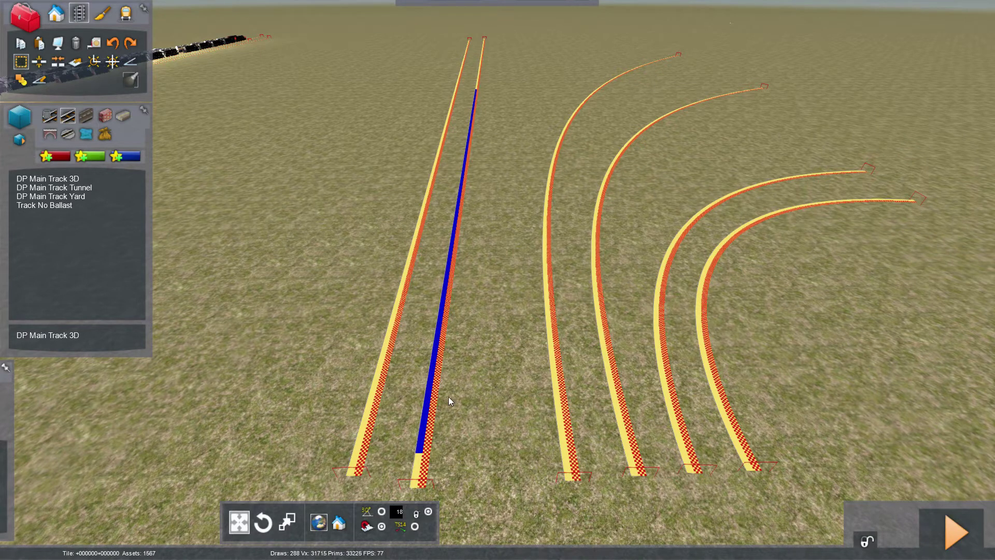
left_click_drag(432, 383, 458, 202)
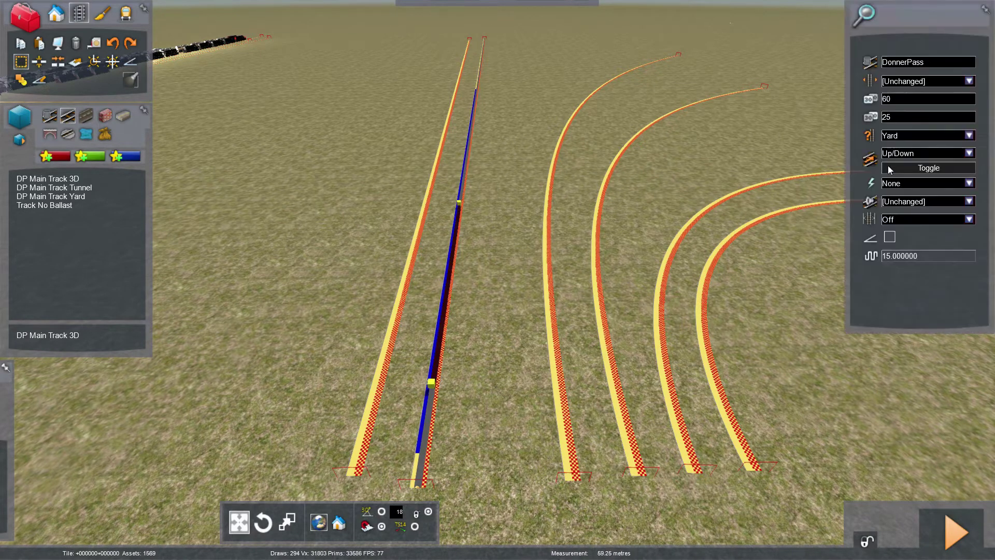
left_click(900, 118)
type("30")
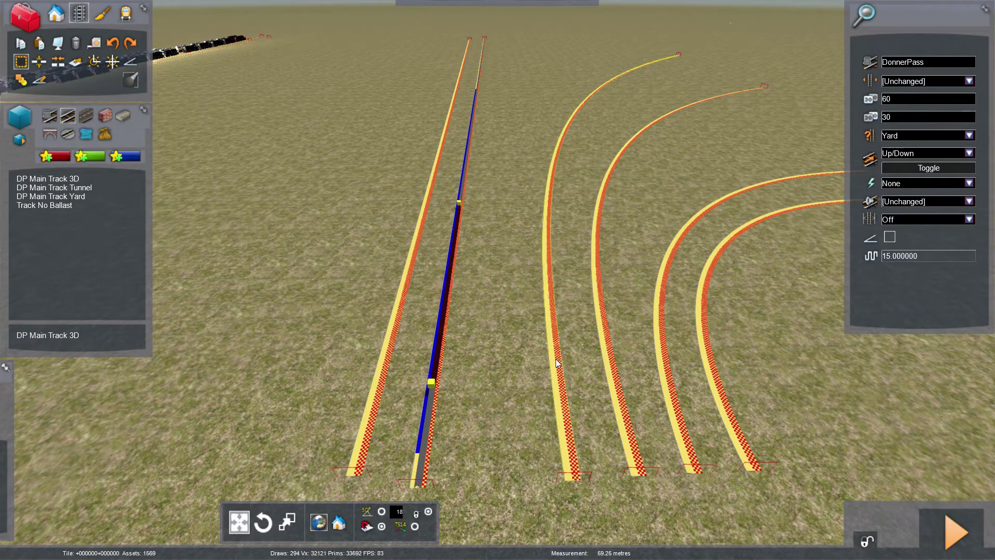
left_click(492, 341)
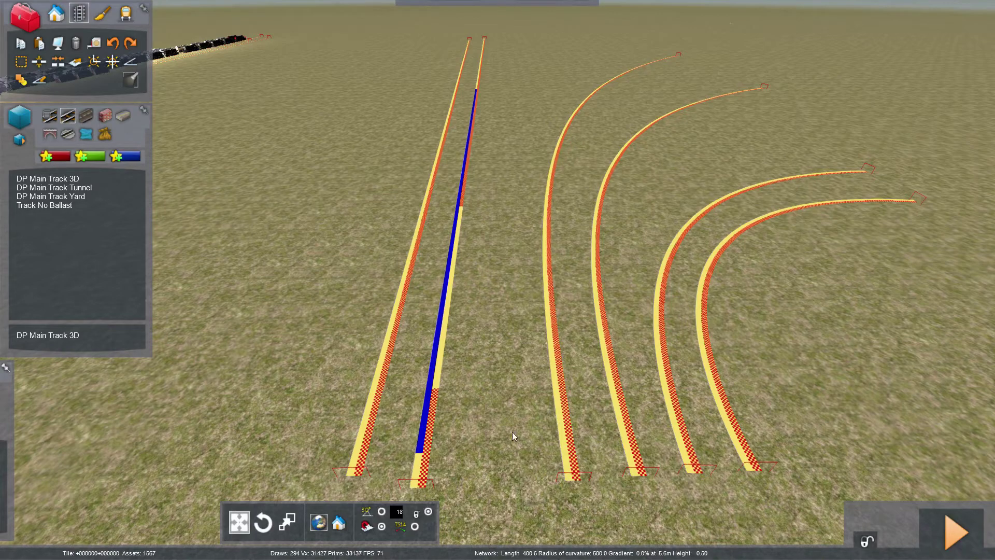
- Examine the speed limit colours along the two straight tracks, comparing the changed section with the unchanged track
right_click_drag(478, 430, 423, 461)
key("Up")
mouse_move(504, 440)
right_mouse_down()
mouse_move(482, 440)
mouse_move(504, 440)
right_mouse_up()
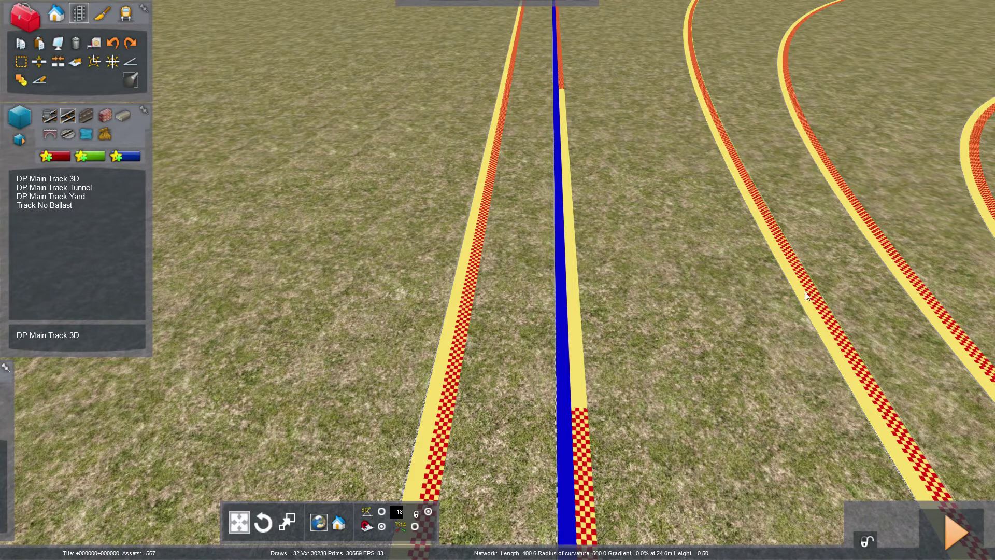
key("Down")
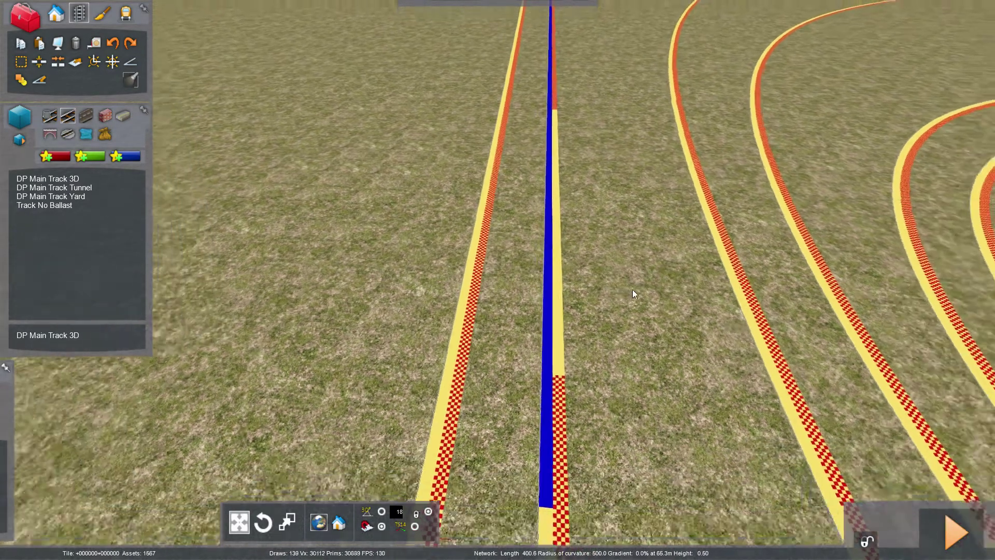
right_click_drag(632, 289, 602, 315)
key("Down")
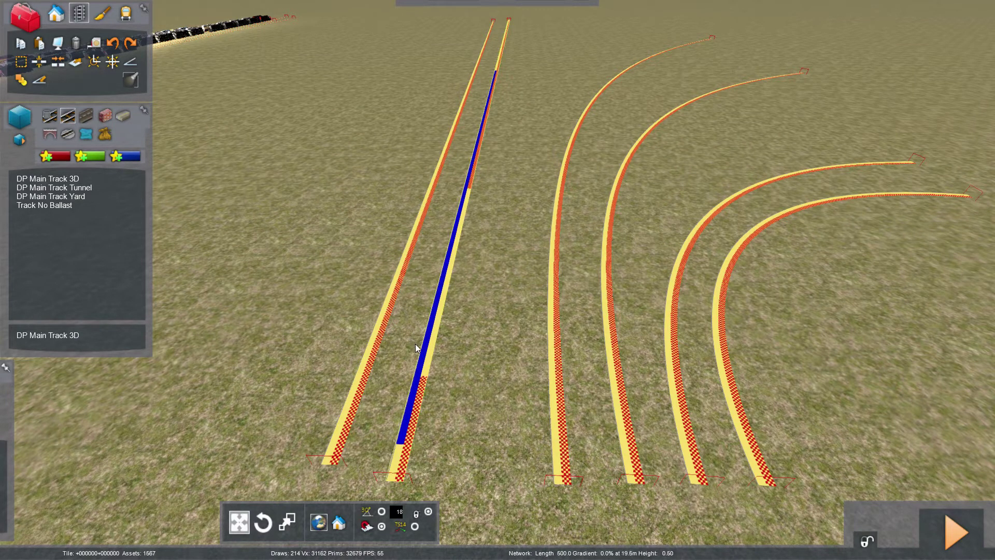
- Select a section about 153 m long on the original straight track and set its electrification to Overhead Wires
left_click(46, 179)
right_click(262, 177)
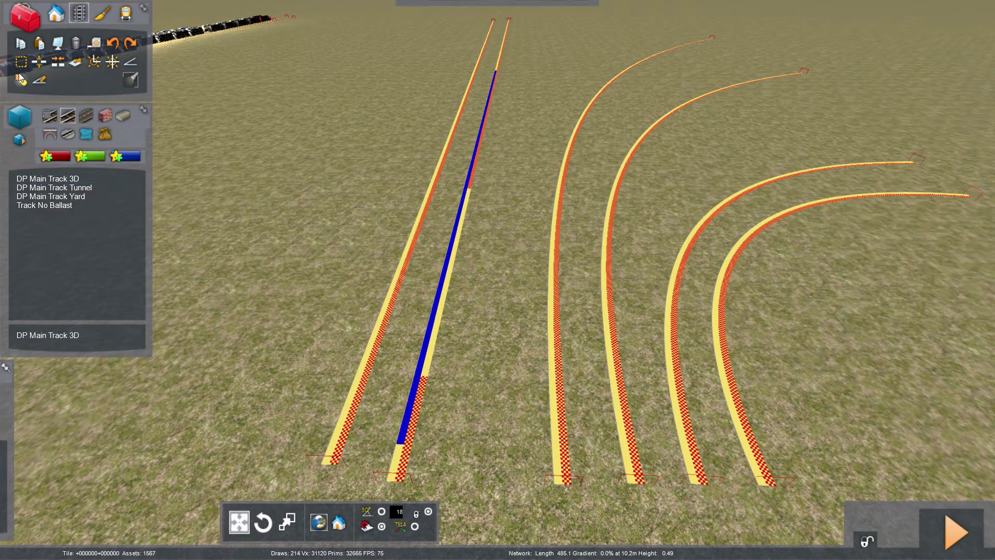
left_click(22, 62)
left_click(22, 62)
left_click(416, 384)
left_click(483, 122)
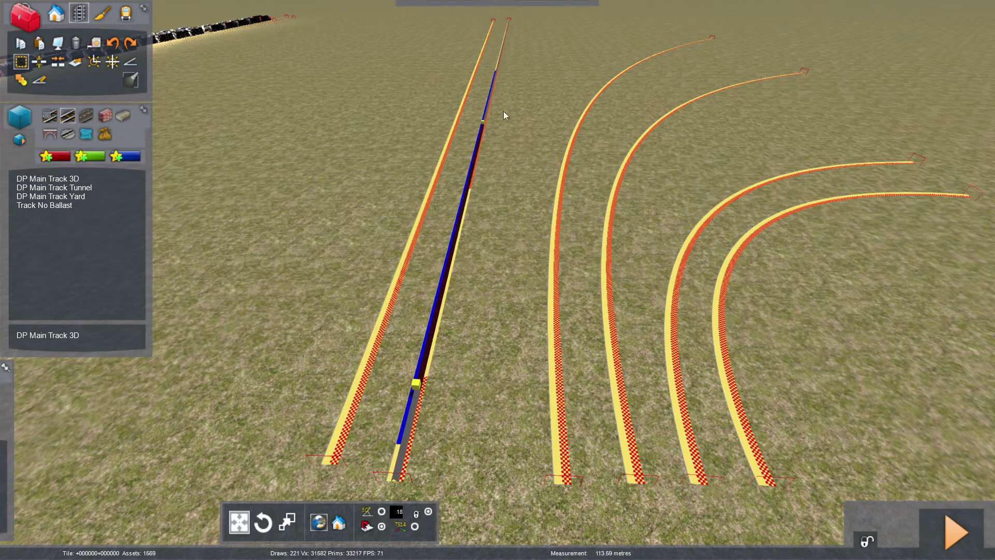
left_click_drag(491, 97, 491, 97)
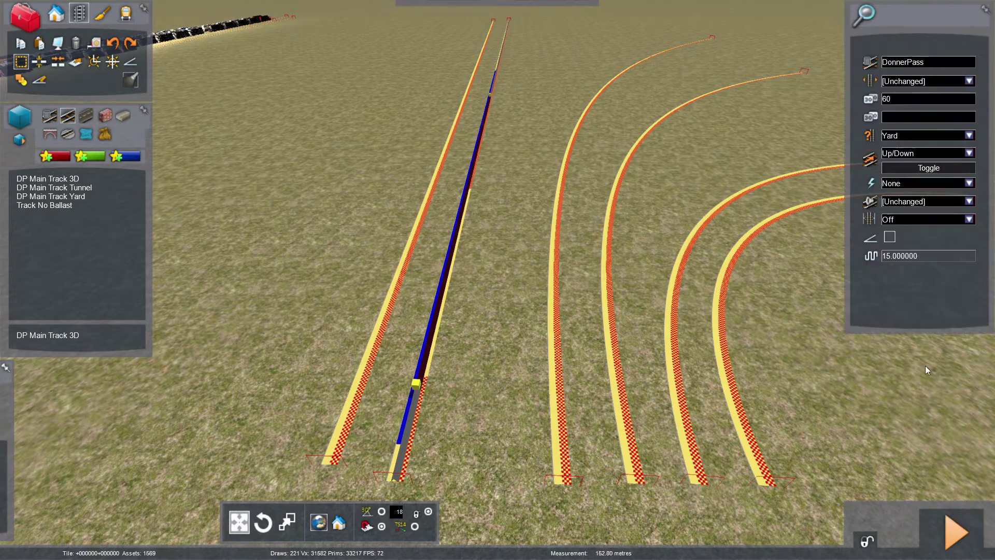
left_click(969, 184)
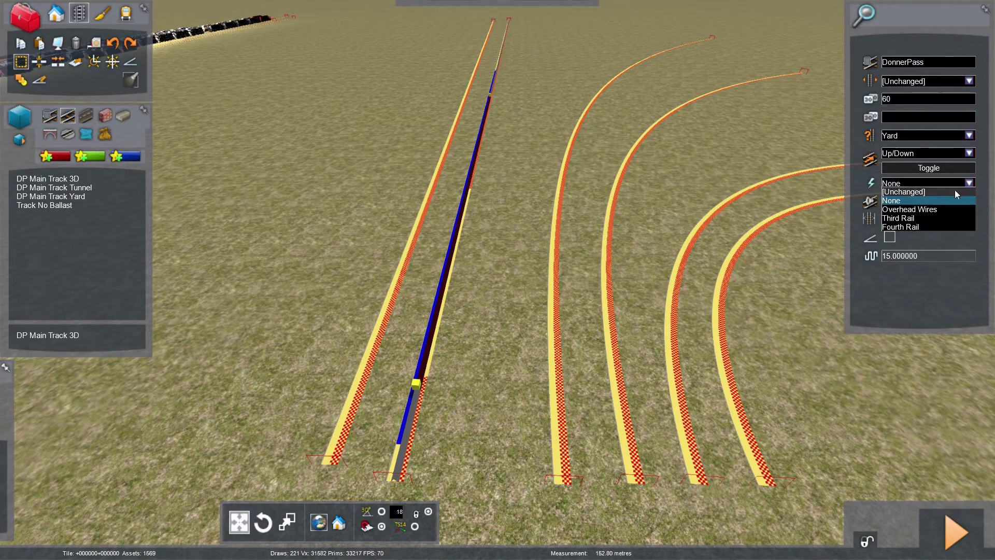
left_click(920, 210)
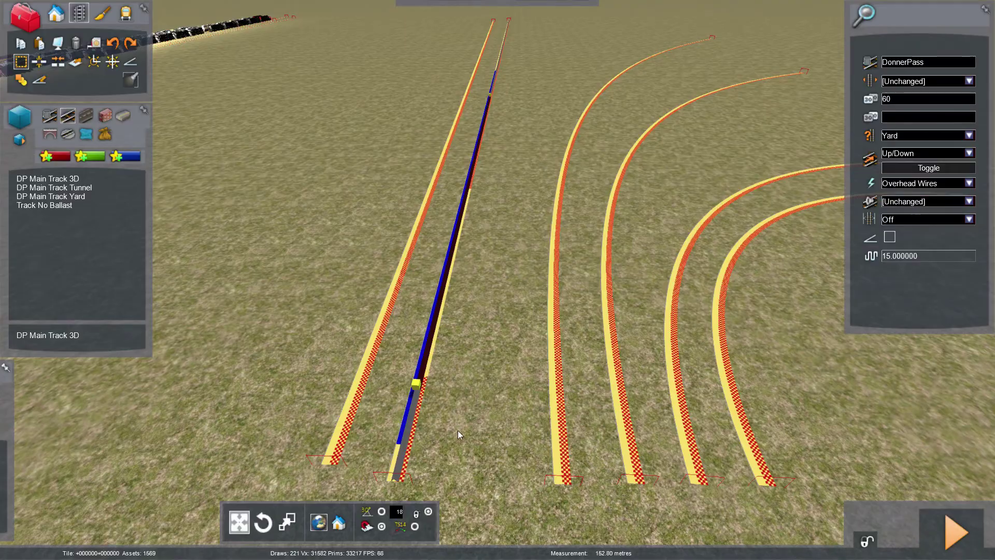
left_click(480, 424)
- Examine the electrified section of the original straight track up close alongside the neighbouring straight track
right_click_drag(480, 424, 712, 458)
key("Up")
key("Up")
key("Down")
key("Down")
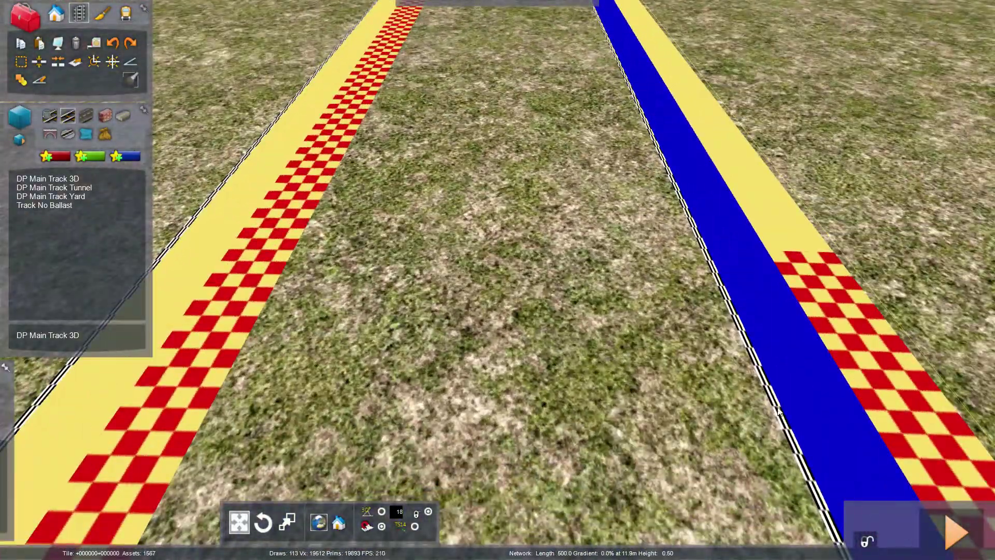
key("Left")
right_click_drag(774, 408, 649, 361)
key("Down")
key("Right")
- Select a section about 97 m long on the original straight track and set its electrification to Overhead Wires
left_click(21, 62)
left_click_drag(501, 498, 503, 165)
left_click_drag(523, 113, 522, 96)
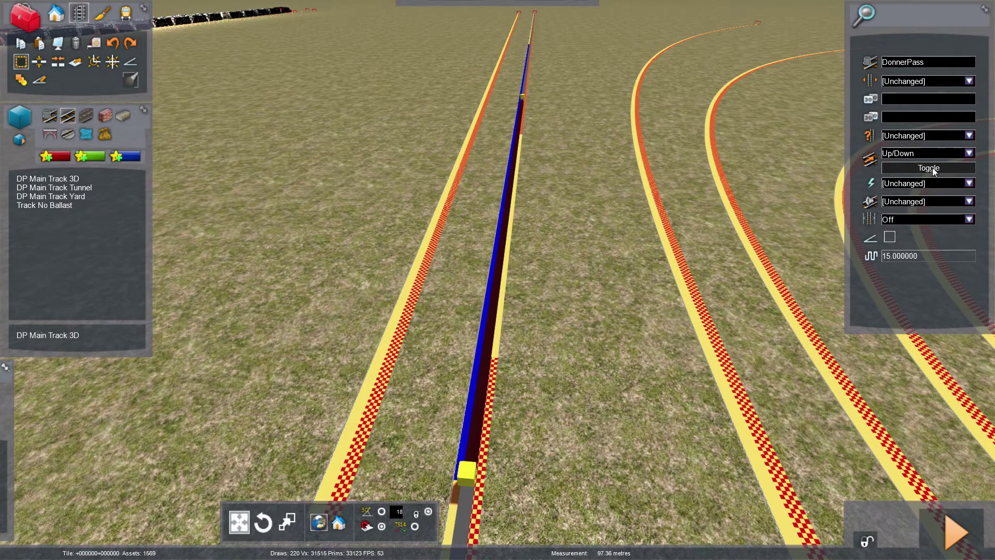
left_click(970, 186)
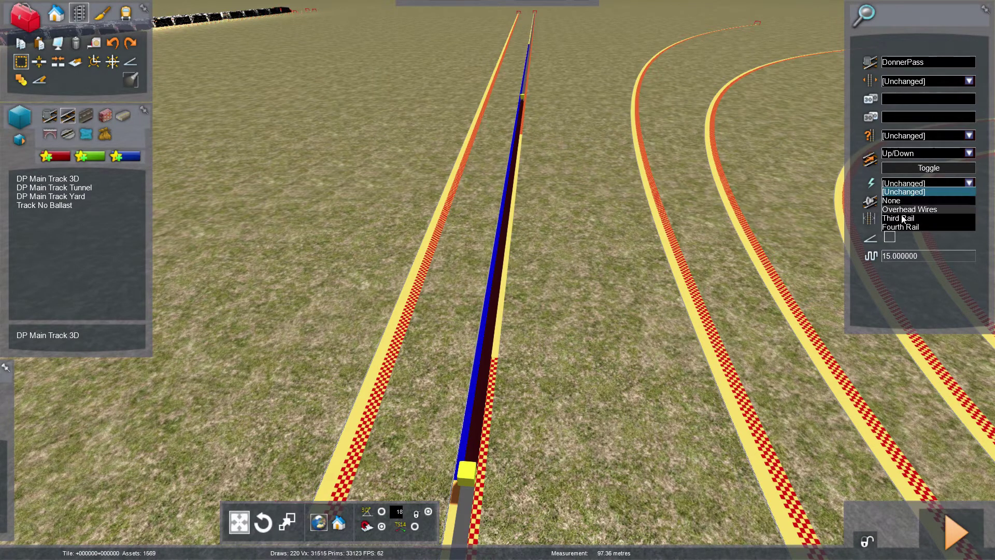
left_click(906, 209)
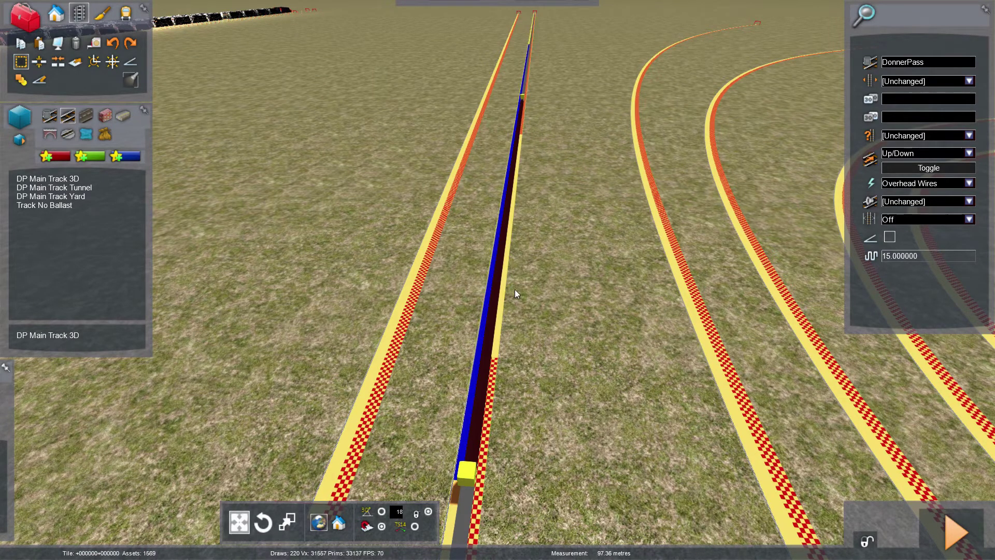
right_click_drag(505, 340, 524, 363)
left_click(521, 356)
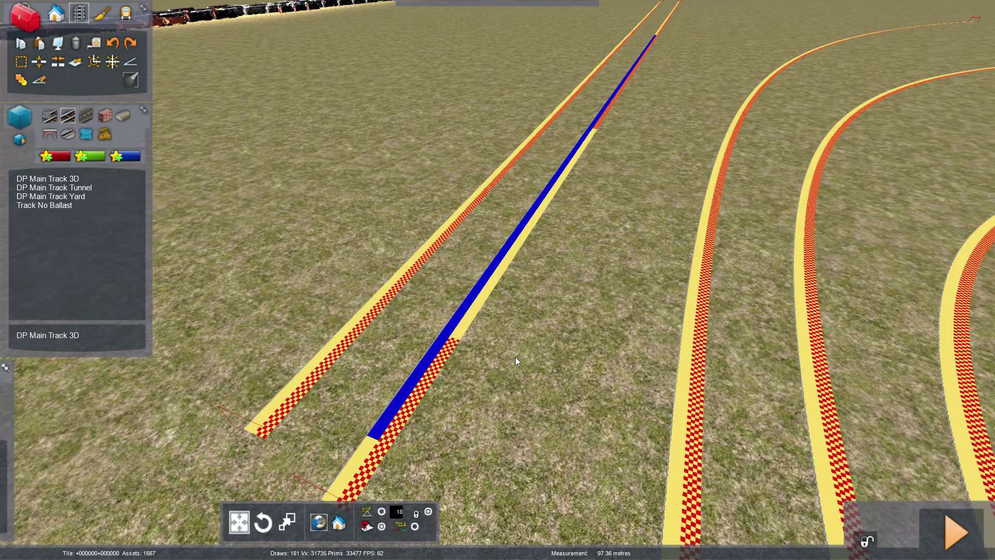
- Select a section about 145 m long on the electrified straight track, try Third Rail, and set its electrification to Fourth Rail
right_click_drag(283, 164, 244, 161)
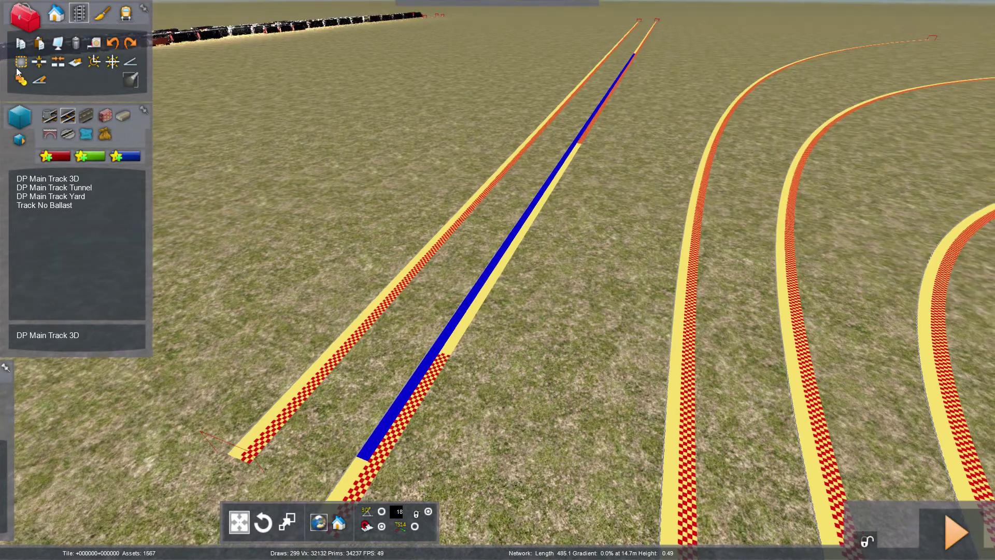
left_click(400, 416)
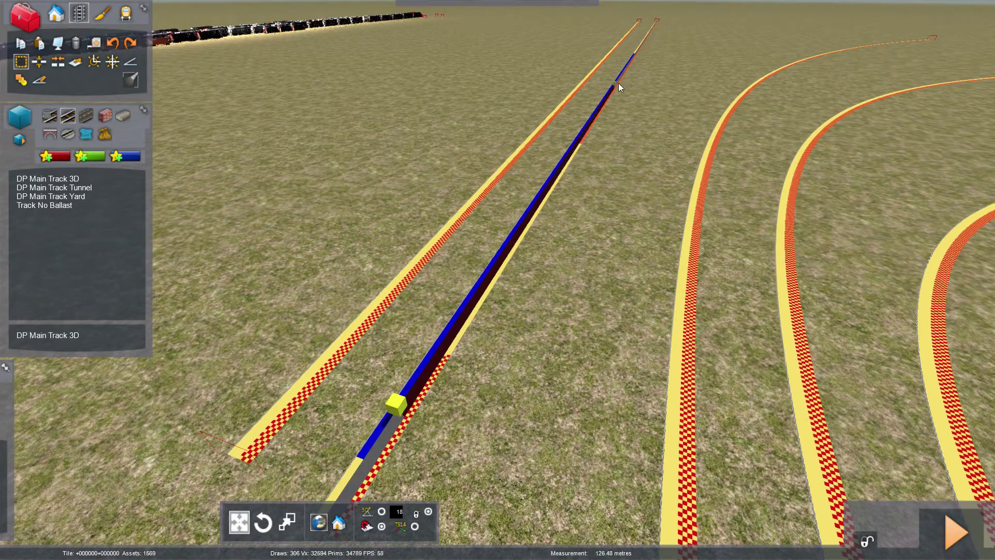
left_click(974, 186)
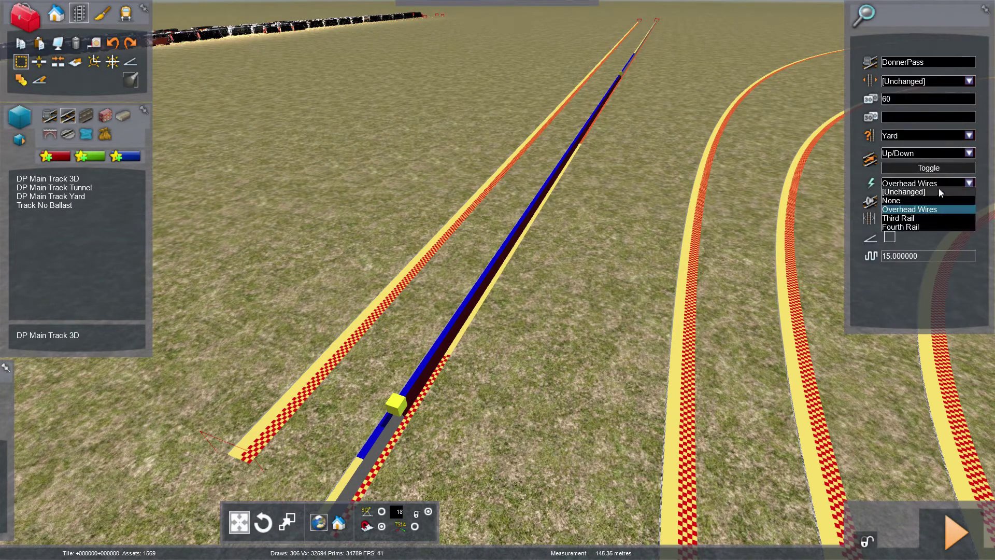
left_click(907, 217)
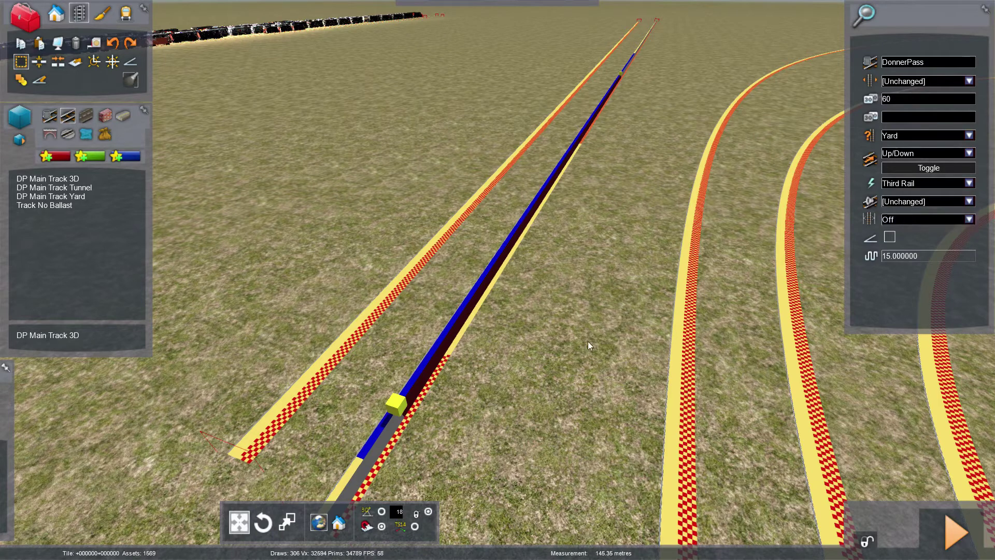
left_click(969, 183)
left_click(926, 226)
left_click(960, 183)
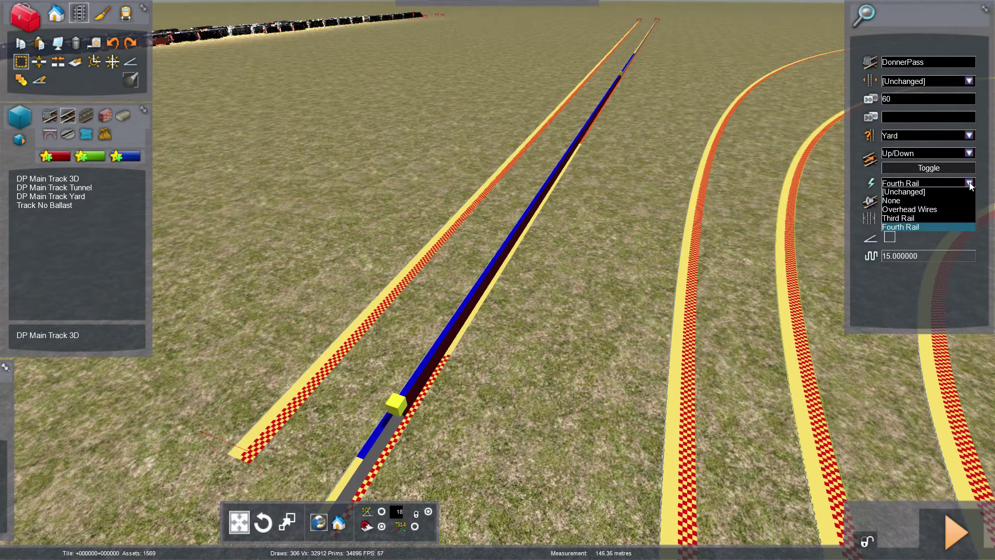
left_click(555, 366)
- Select a section about 125 m long on the original straight track and set its wave value to 20
scroll(530, 381, "up", 10)
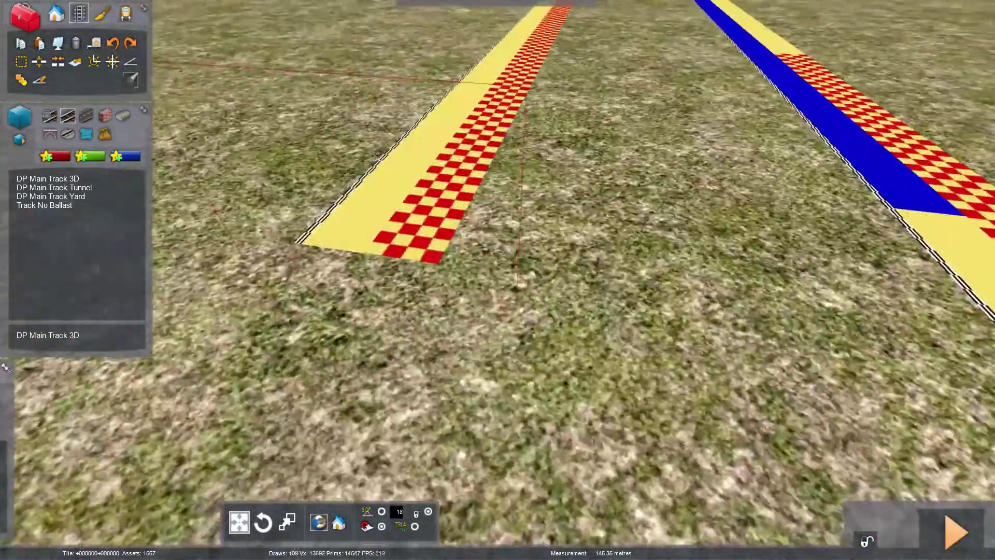
right_click_drag(530, 381, 638, 385)
key("space")
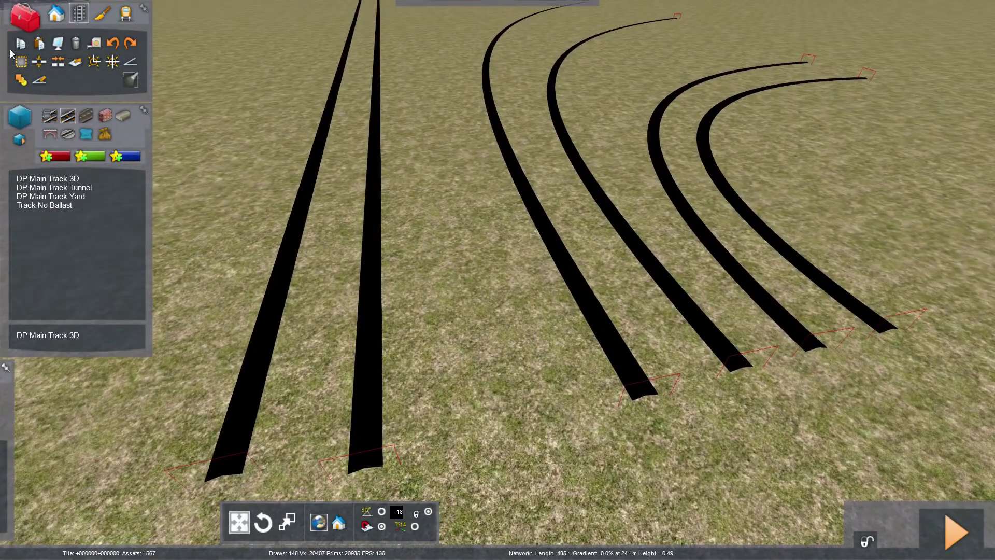
left_click(20, 62)
left_click(373, 400)
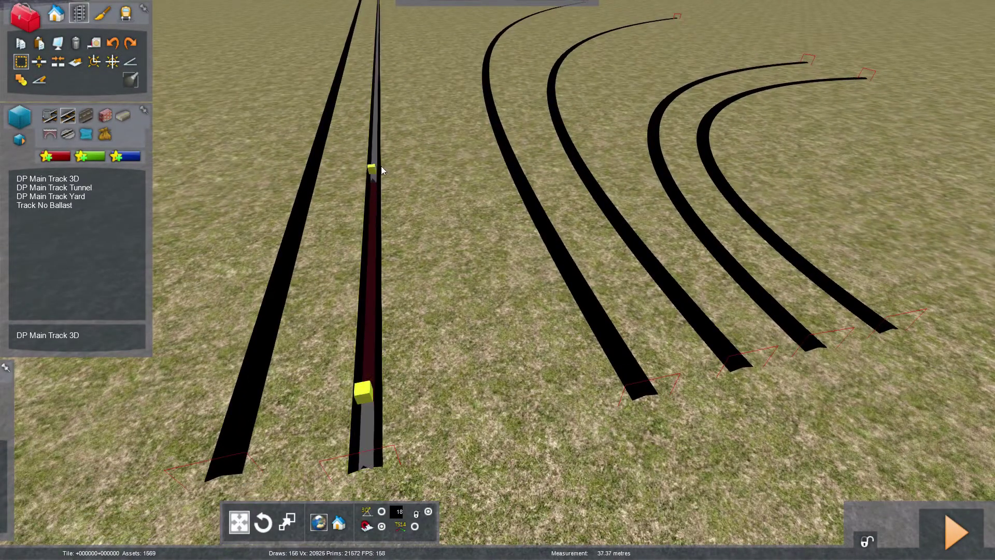
left_click(889, 238)
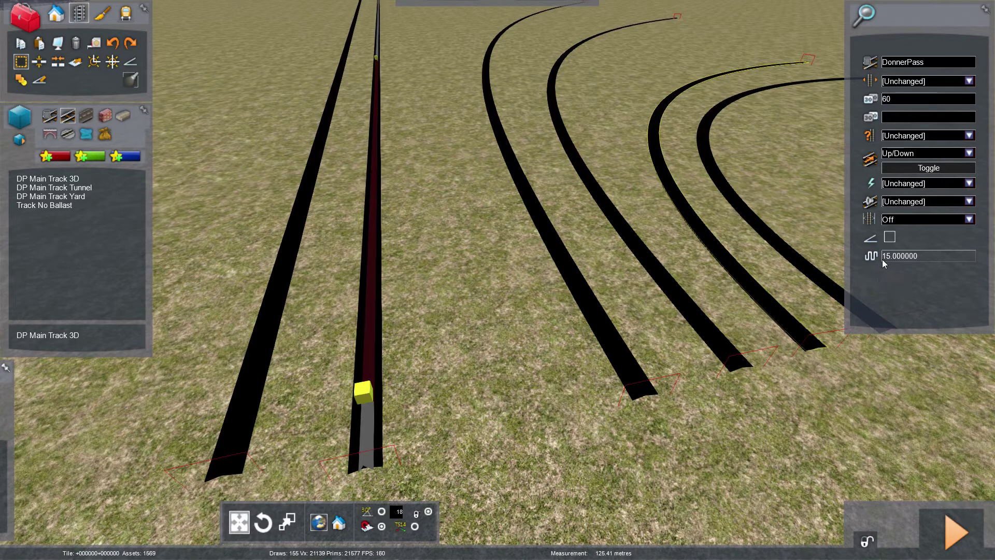
left_click(883, 256)
key("Delete")
key("Delete")
type("20")
left_click(574, 366)
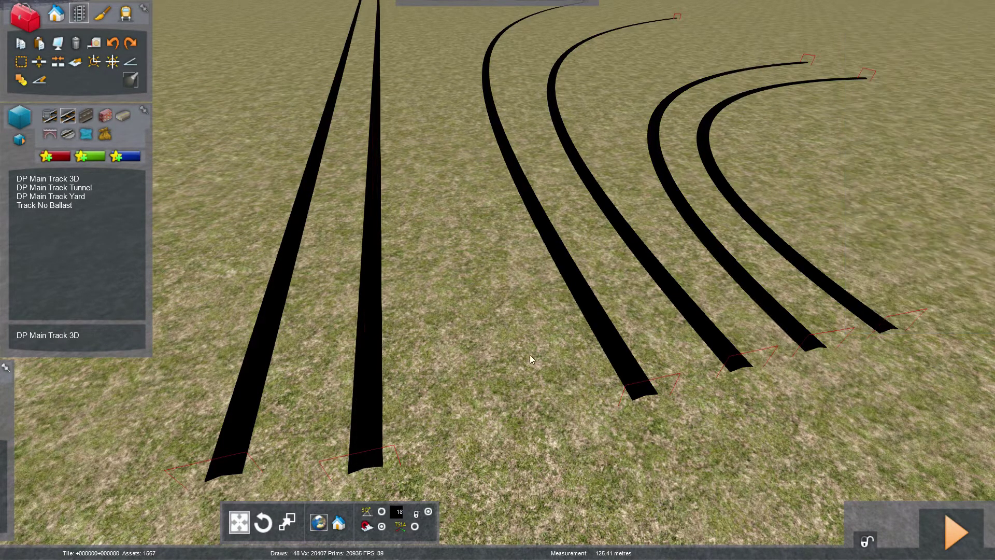
- Select the full length of the curved track nearest the straight tracks, about 398 m, and enable its superelevation option
left_click(21, 61)
left_click(642, 389)
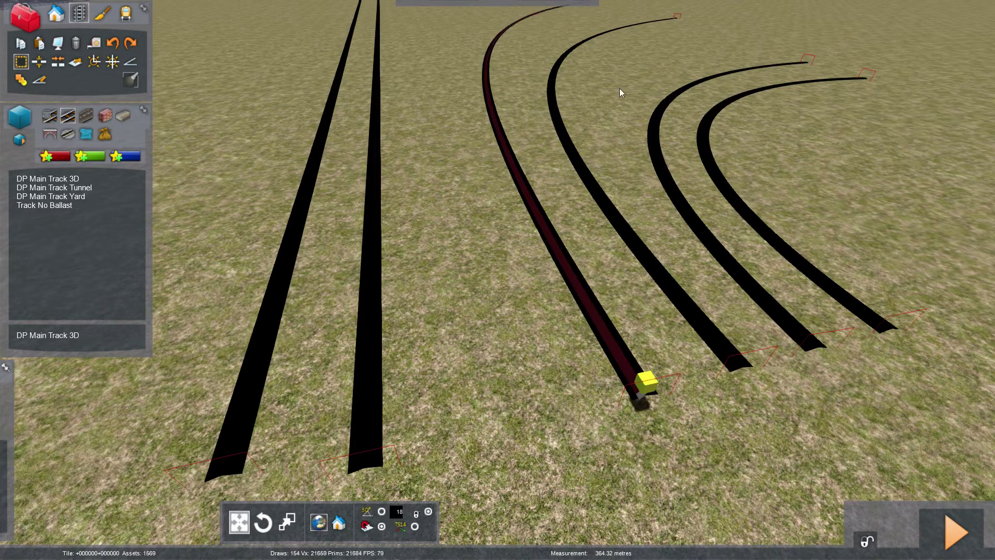
scroll(550, 101, "down", 3)
double_click(579, 70, "shift")
left_click(890, 236)
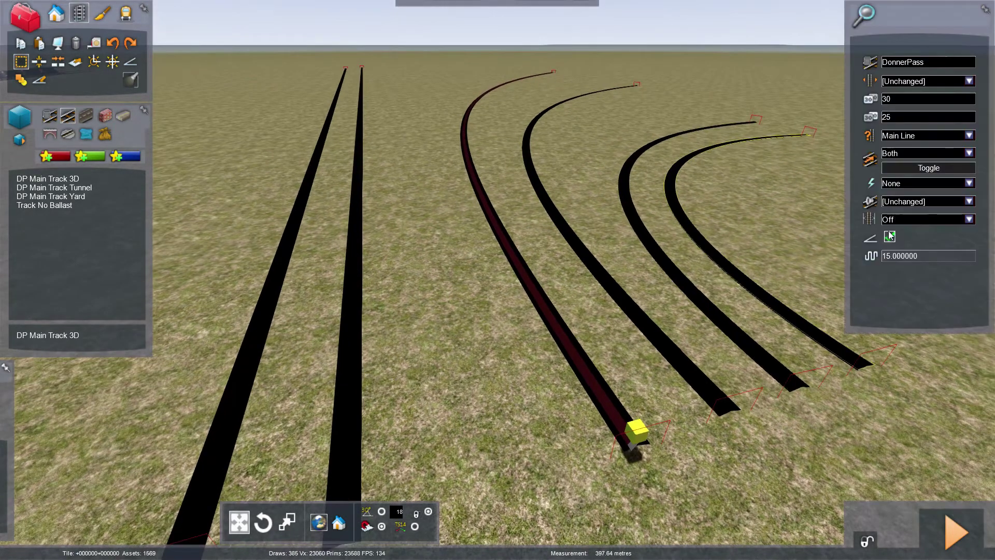
left_click(507, 457)
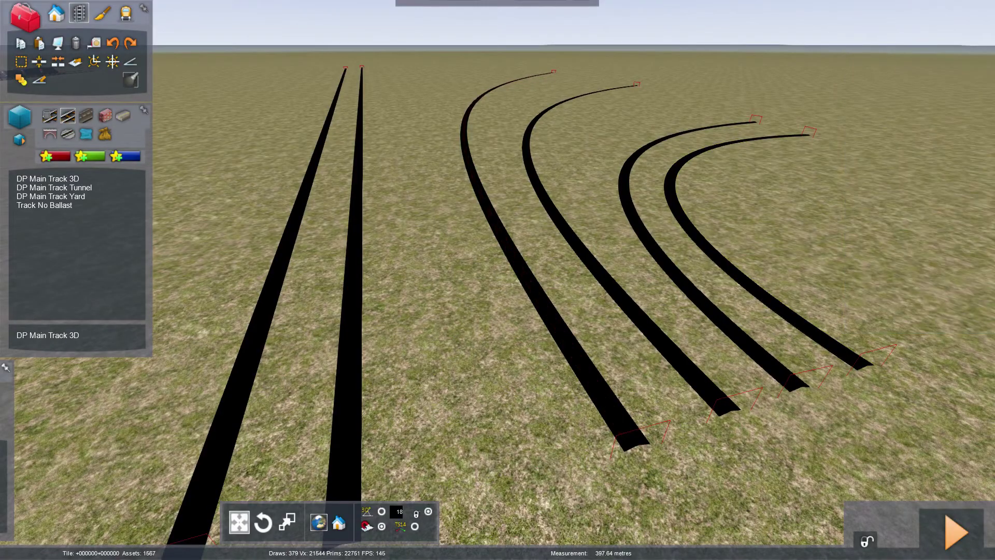
- With electrification colours displayed, select a section about 76 m long on the neighbouring straight track and set its electrification to Third Rail
mouse_move(507, 457)
right_mouse_down()
mouse_move(565, 498)
mouse_move(508, 477)
mouse_move(492, 384)
mouse_move(482, 477)
mouse_move(483, 466)
right_mouse_up()
scroll(497, 280, "down", 5)
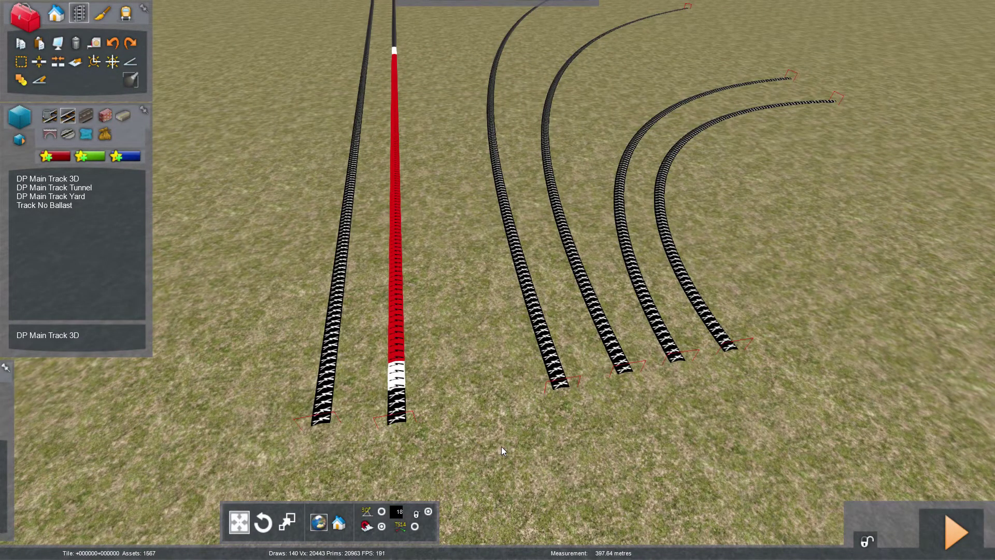
scroll(502, 451, "up", 5)
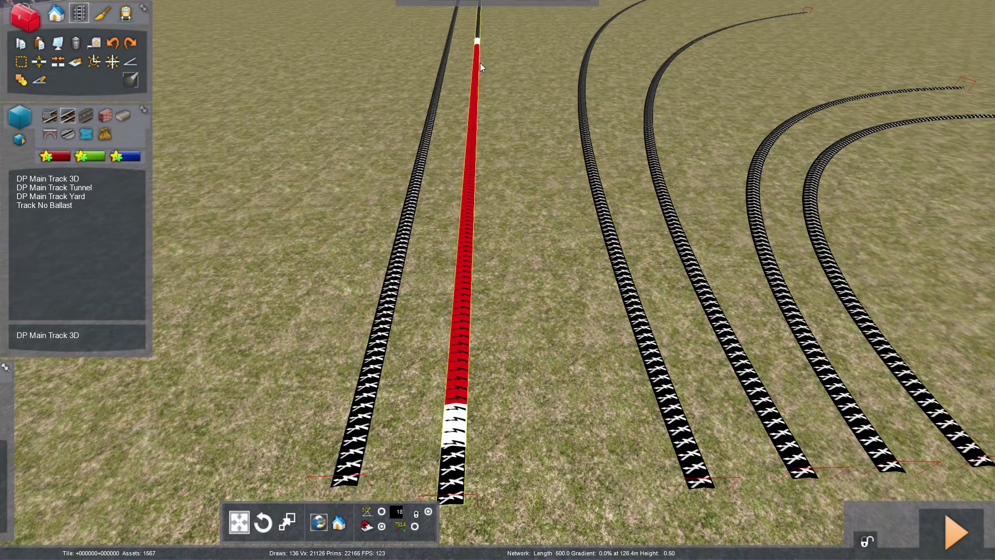
left_click(400, 248)
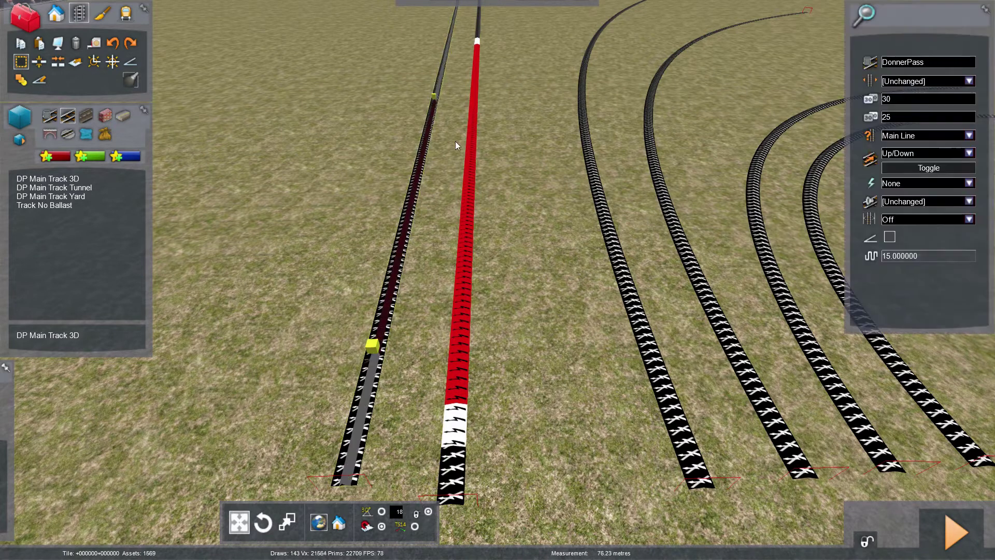
left_click(969, 184)
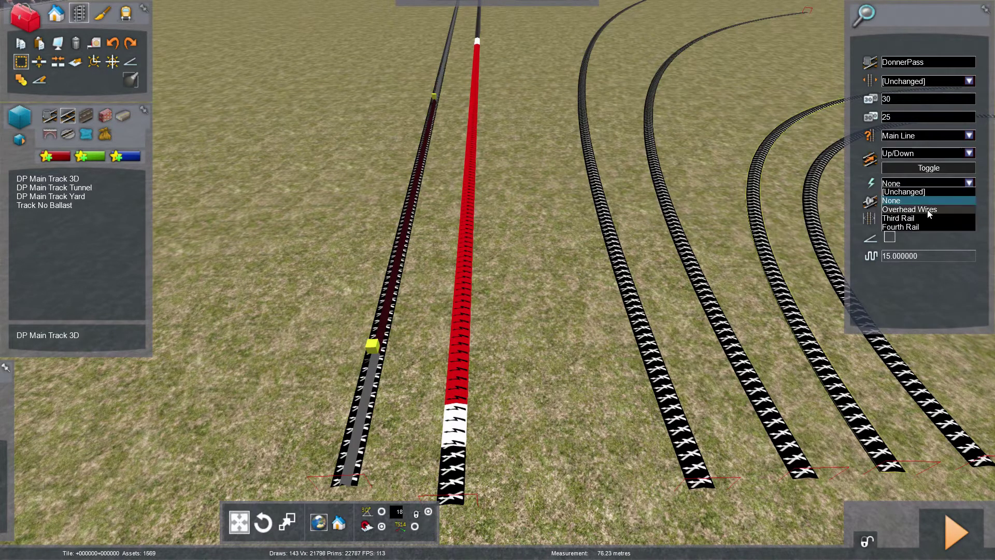
left_click(898, 218)
left_click(508, 321)
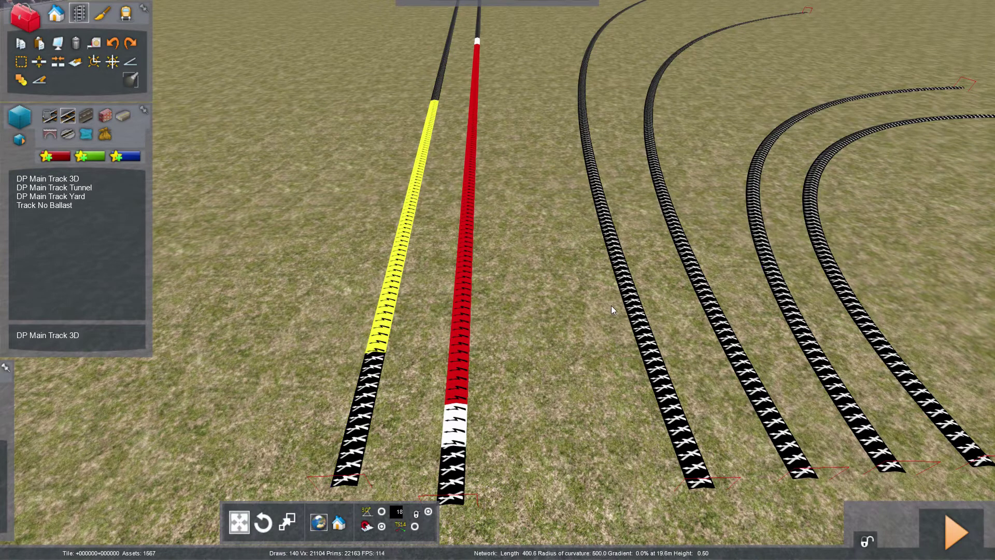
- Display the superelevation colours, select the whole outermost curved track, about 128 m, and enable its superelevation option
key("ctrl+t")
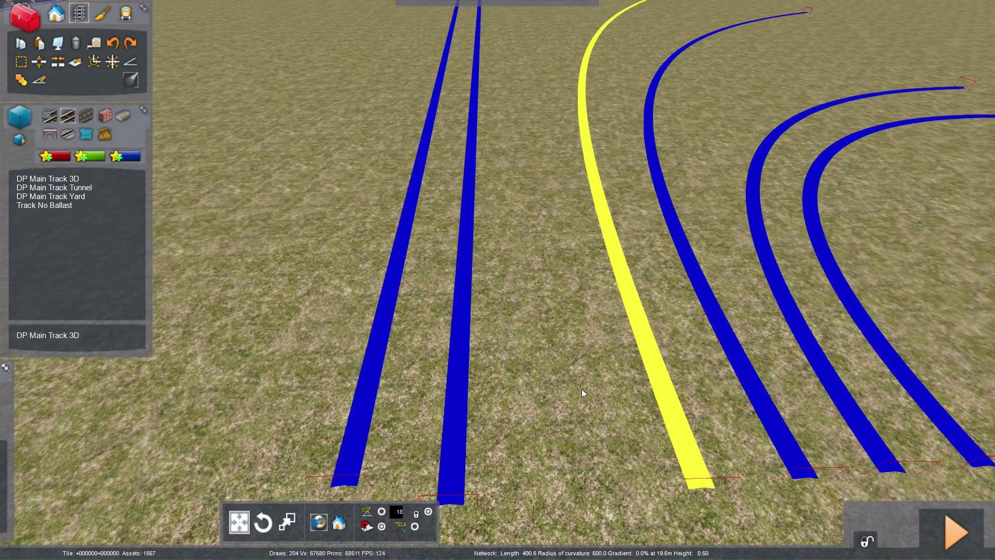
key("Down")
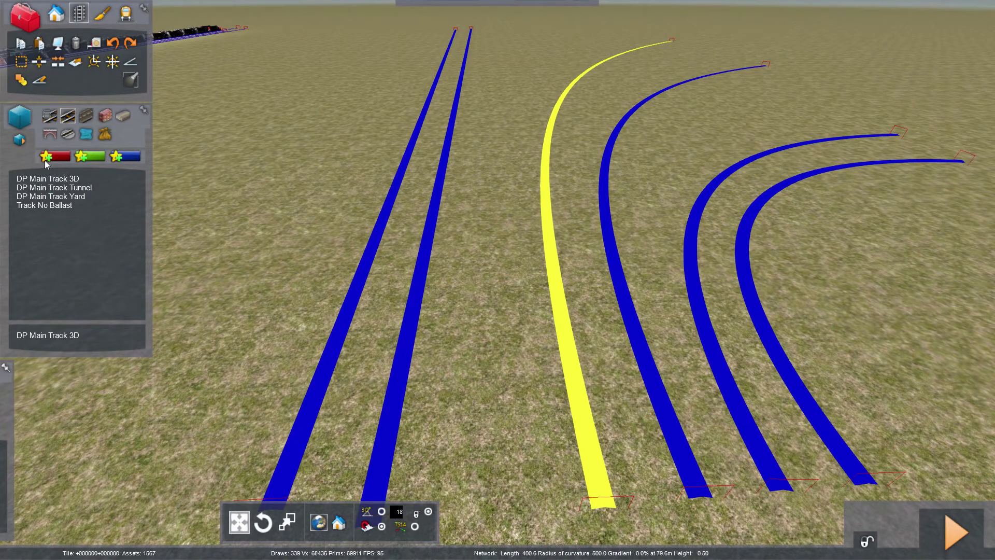
left_click(21, 61)
left_click(884, 490)
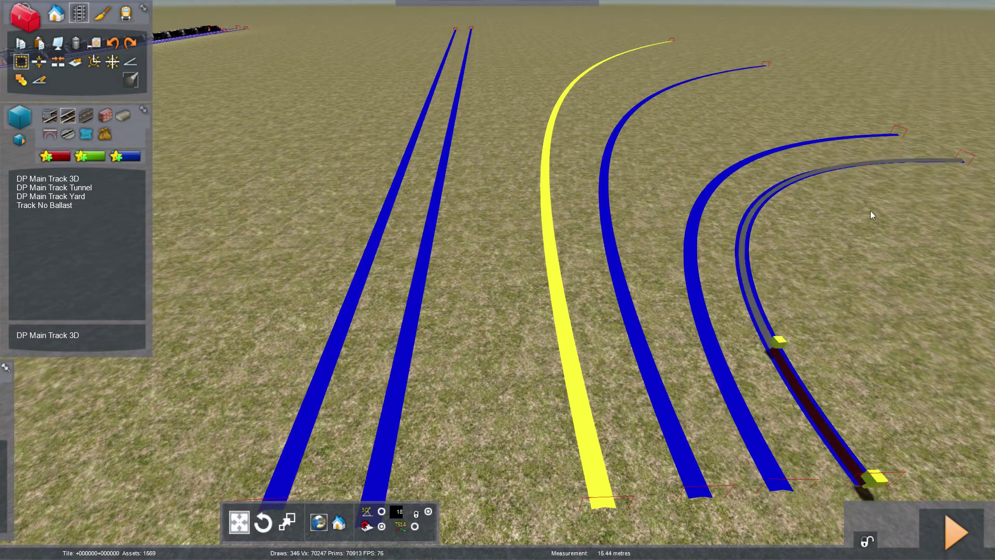
left_click(966, 157)
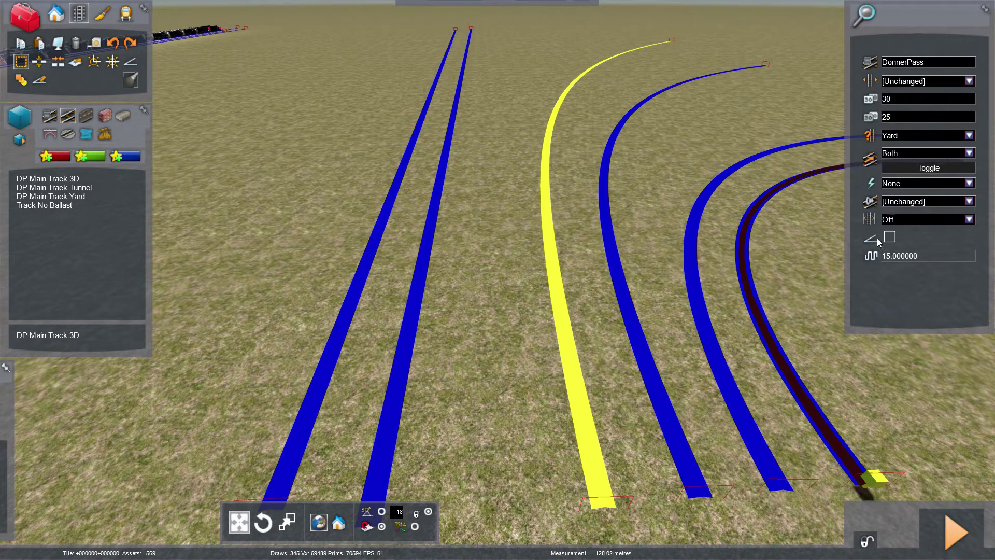
left_click(889, 238)
right_click(904, 437)
- Compare the colours of the four curved tracks, then return all tracks to their normal rail-and-ballast appearance
key("Right")
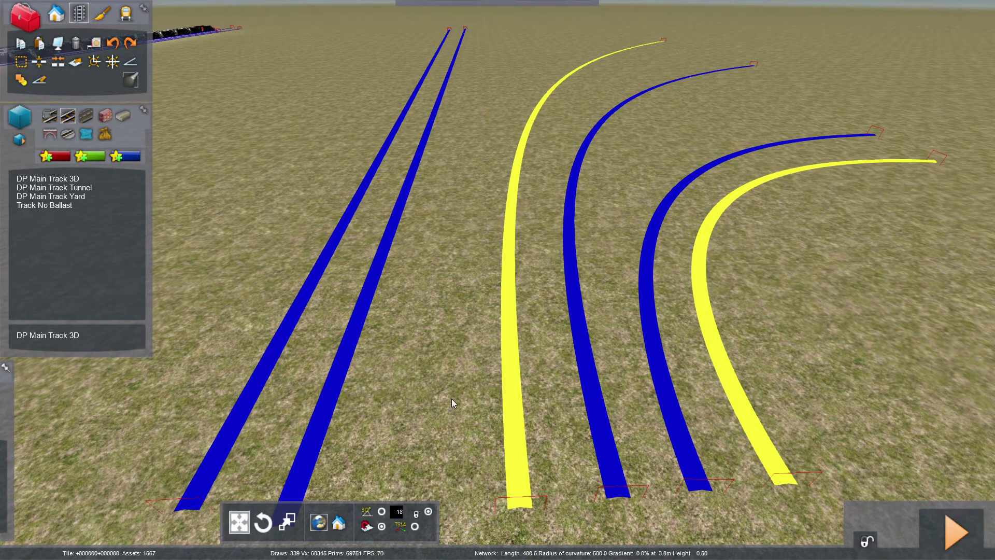
key("Down")
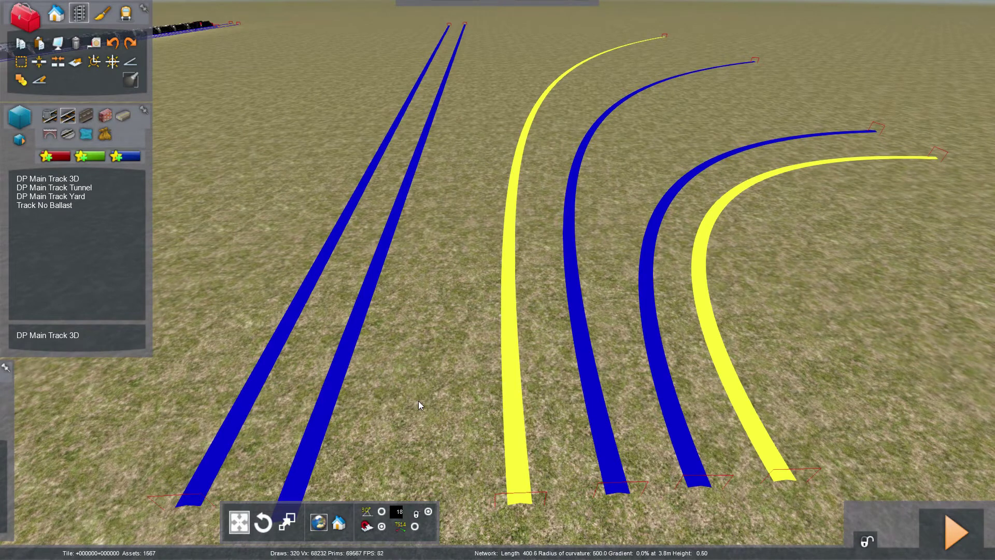
key("space")
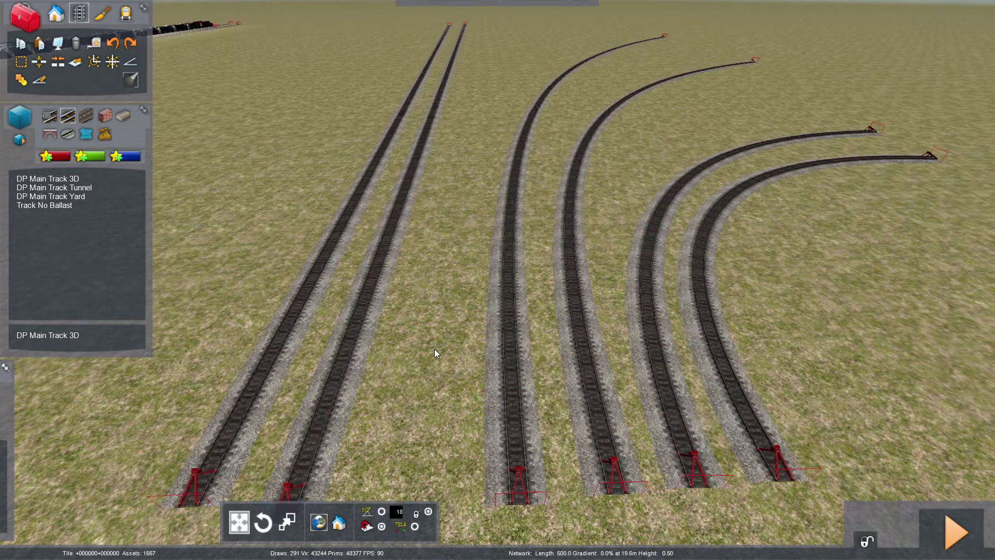
right_click_drag(437, 373, 382, 377)
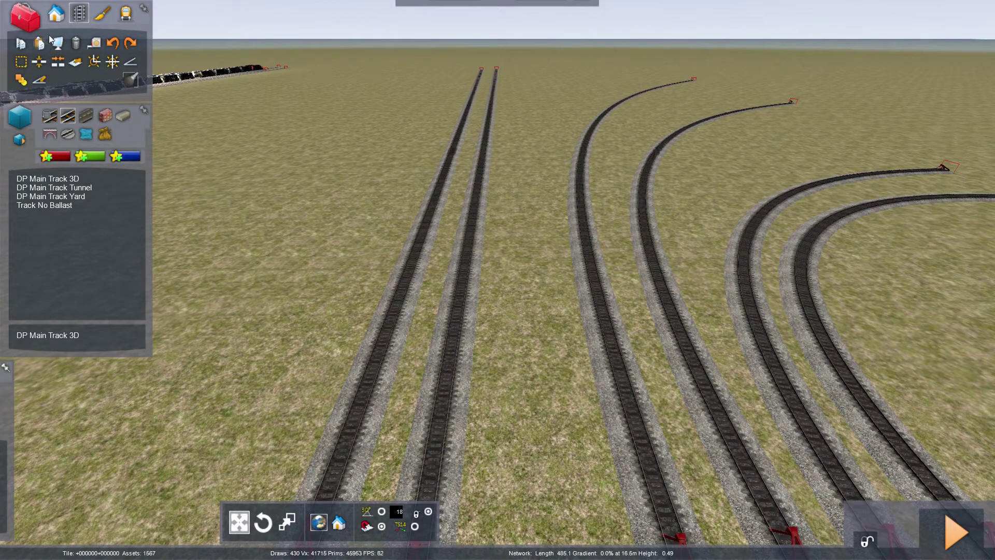
- Place a DP Searchlight 2H 2L gantry signal at the inner straight track, with links on that track and the nearest curved track
left_click(56, 13)
scroll(60, 292, "down", 10)
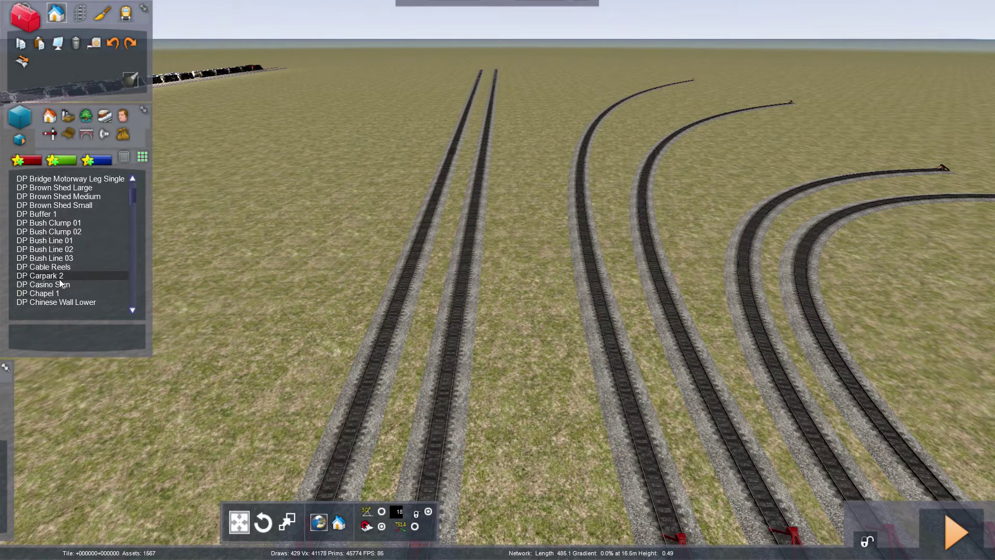
left_click(49, 133)
scroll(64, 280, "down", 5)
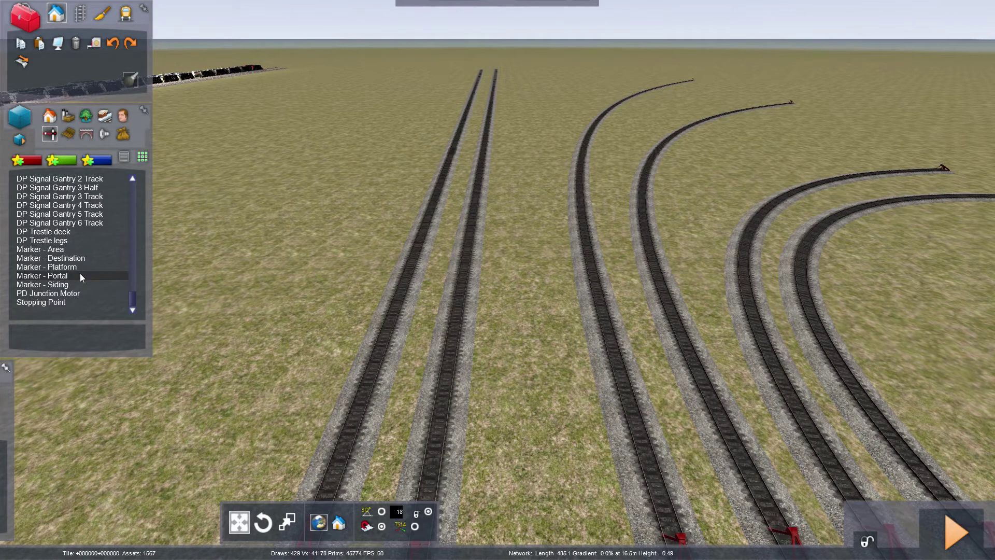
scroll(81, 277, "up", 8)
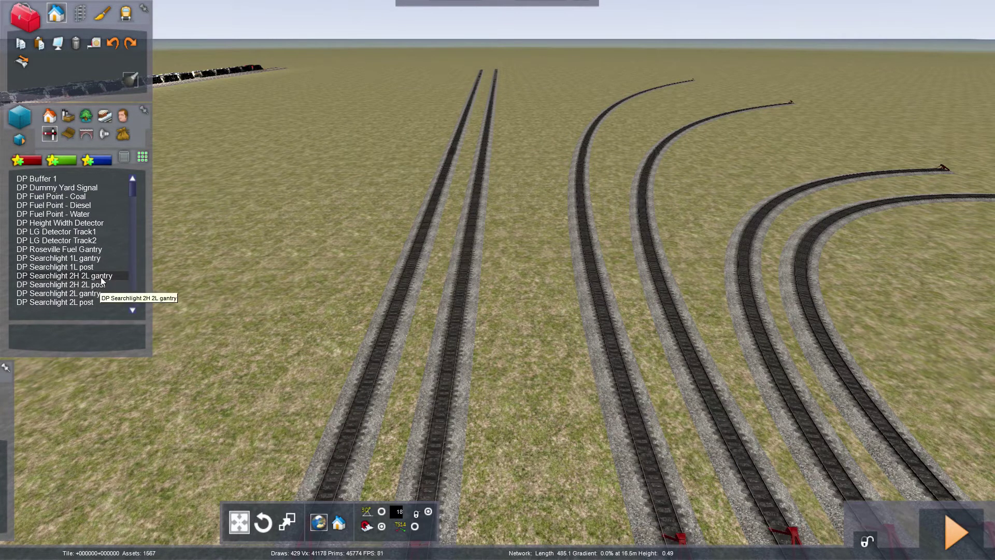
left_click(81, 277)
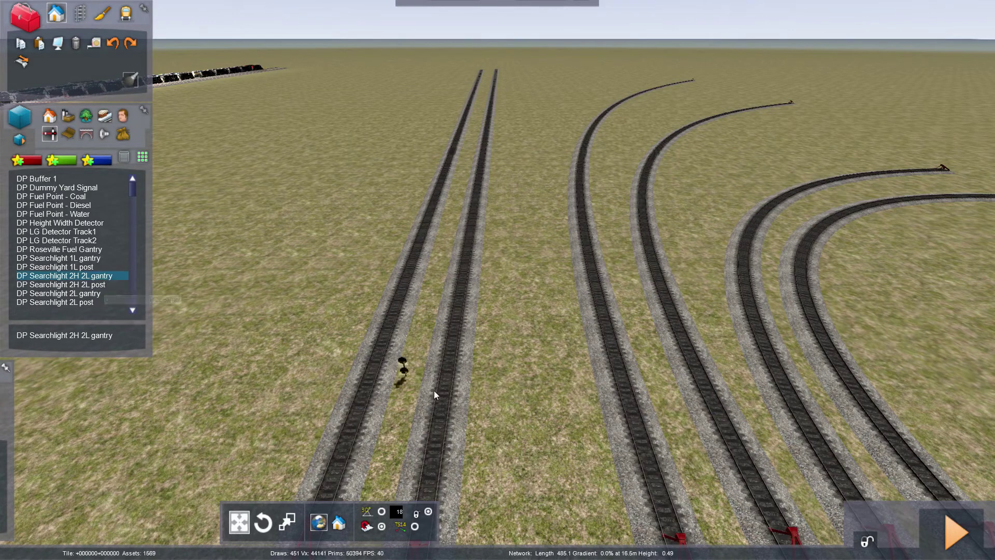
left_click(457, 370)
left_click(592, 310)
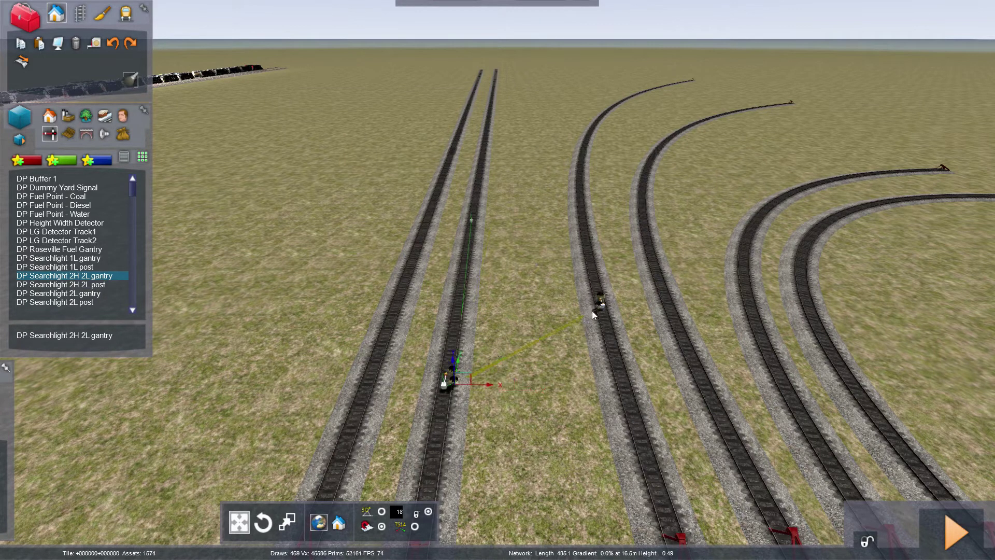
- Move the signal off the rails to stand beside the inner straight track
right_click_drag(389, 390, 363, 343)
right_click(363, 343)
scroll(363, 343, "up", 8)
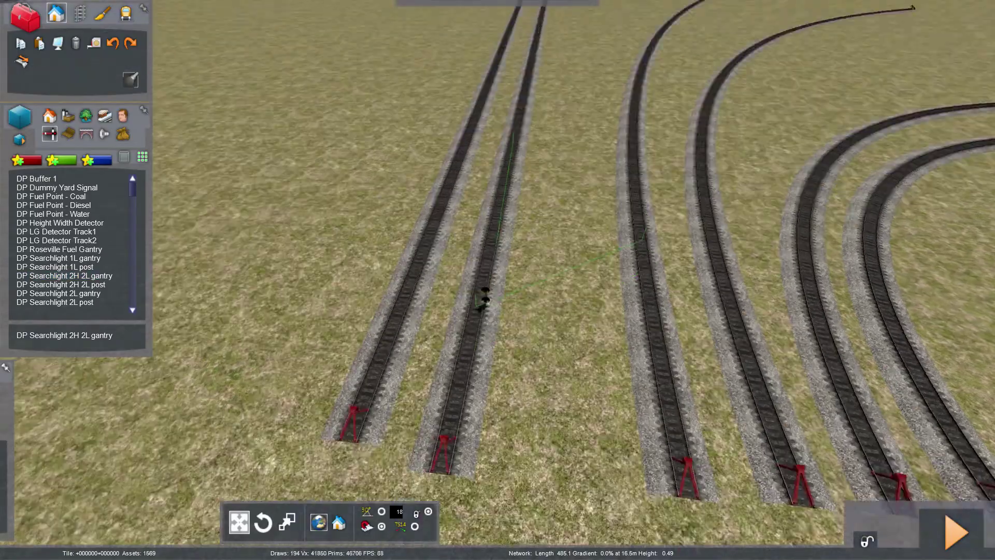
scroll(498, 280, "up", 8)
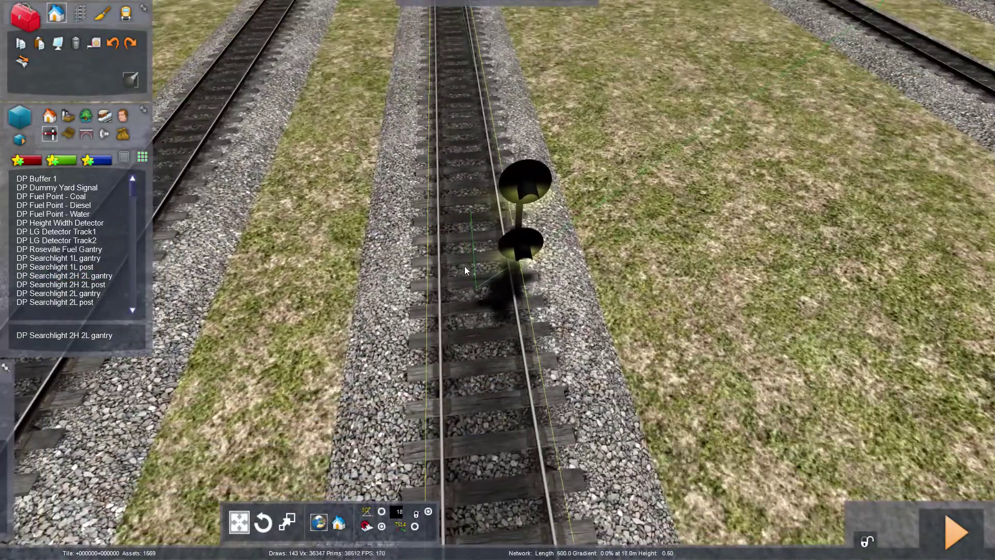
left_click(475, 286)
left_click_drag(525, 237, 610, 226)
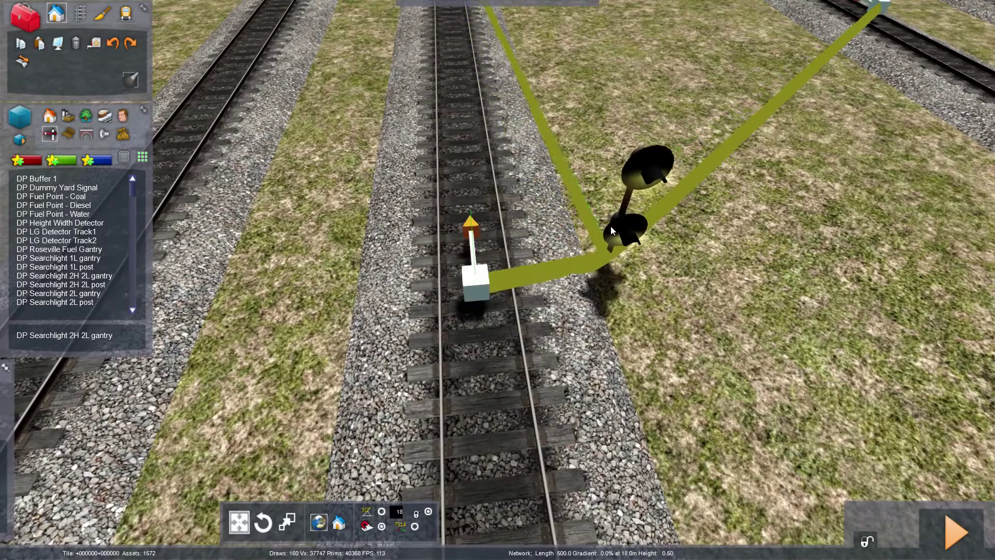
left_click(480, 284)
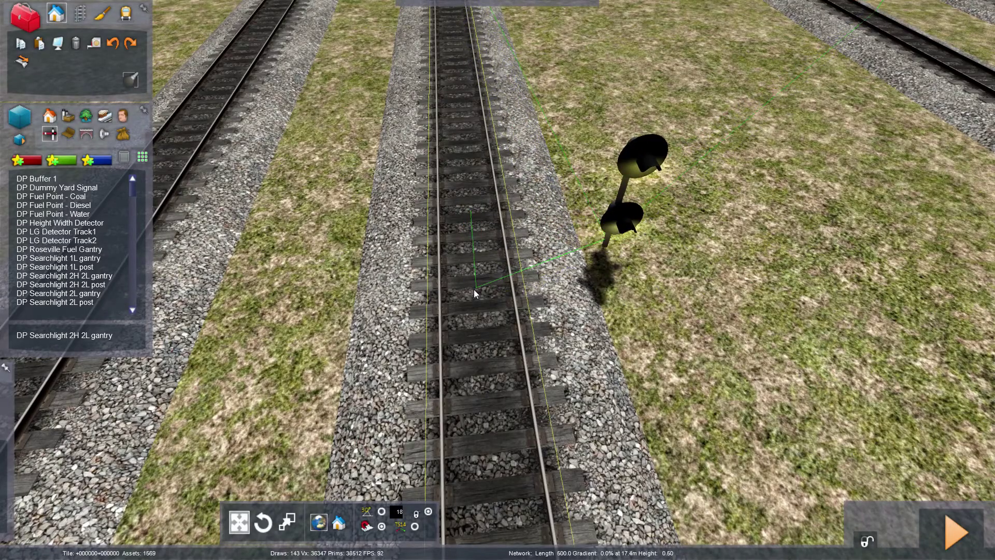
- Delete the searchlight signal beside the inner straight track together with its links
right_click_drag(474, 292, 352, 156)
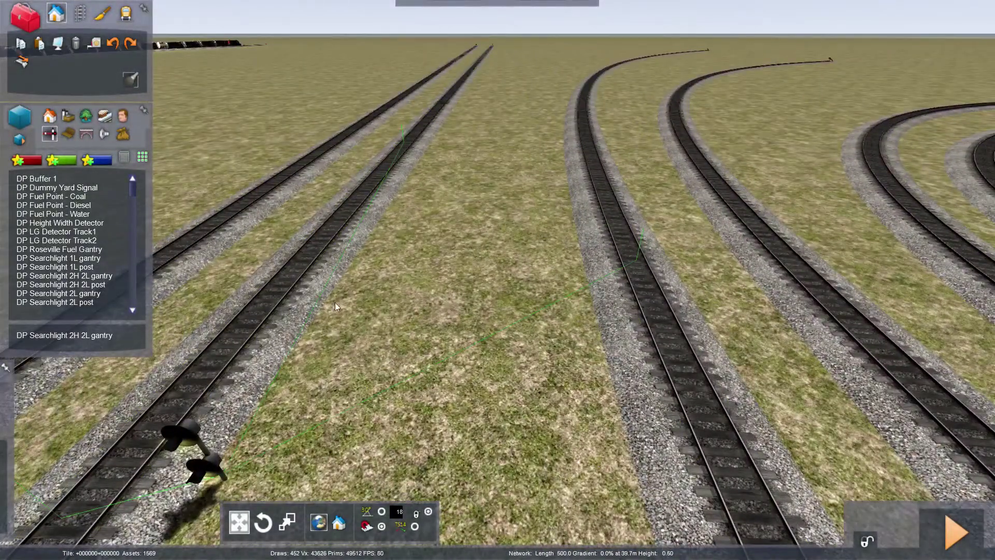
key("Left")
scroll(401, 418, "down", 2)
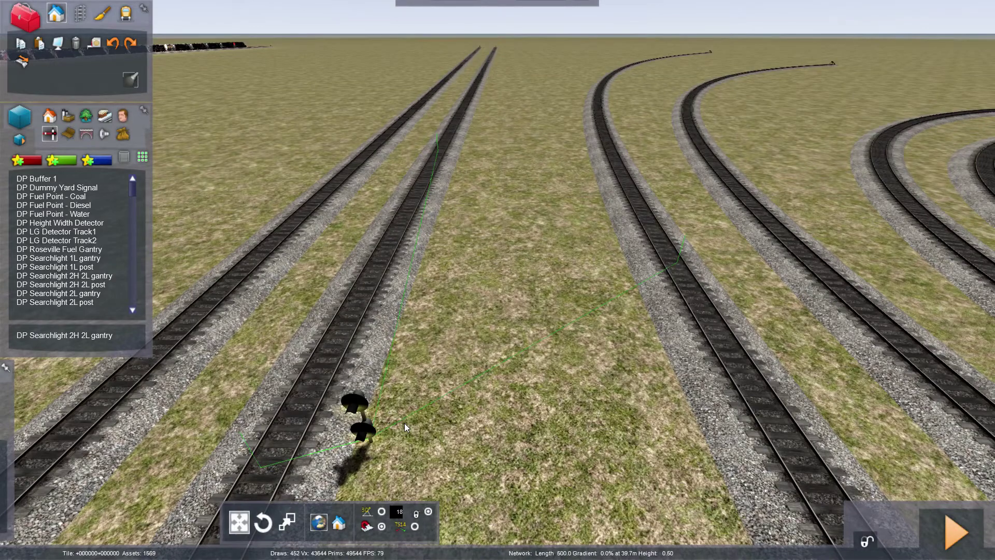
left_click(358, 429)
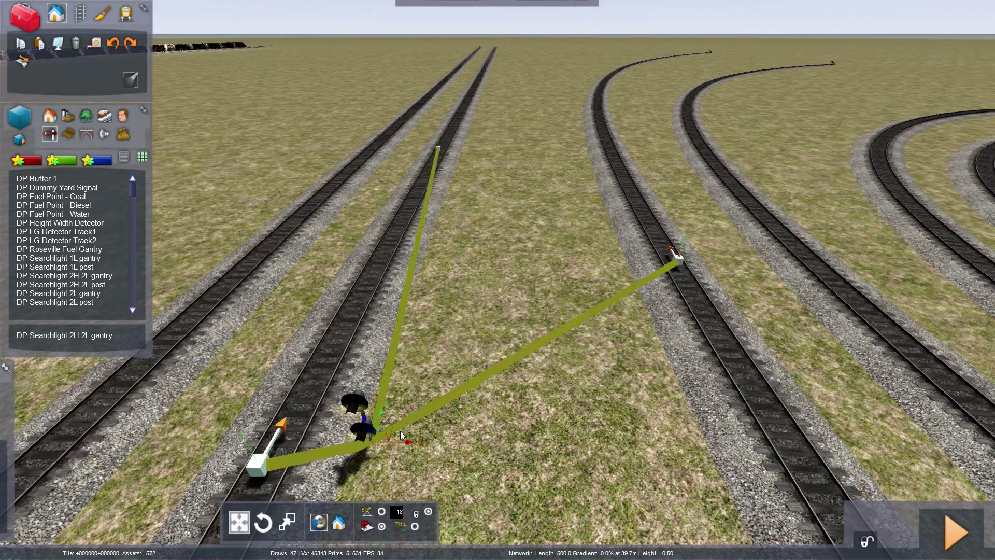
key("Delete")
- Examine the buffer ends of the curved tracks from ground level to compare their superelevation tilt
right_click_drag(393, 435, 393, 472)
scroll(467, 364, "down", 5)
right_click_drag(457, 404, 487, 402)
key("Right")
key("Up")
key("Down")
right_click_drag(518, 347, 509, 367)
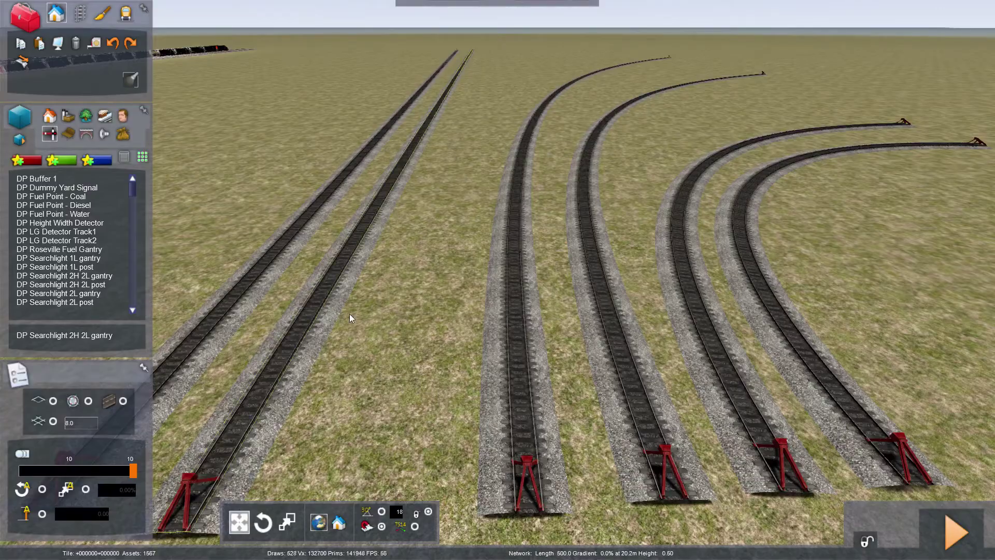
right_click_drag(466, 327, 435, 326)
key("Up")
key("Right")
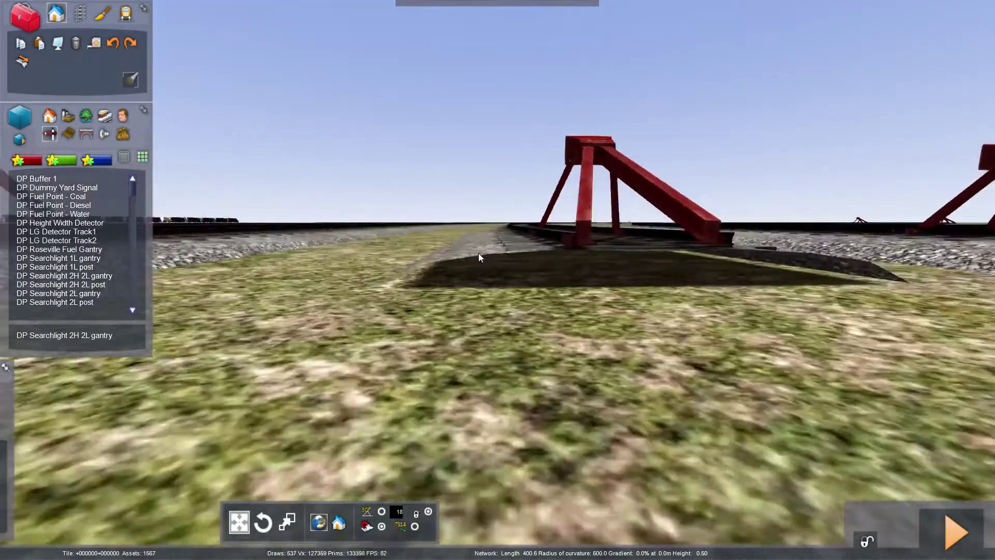
key("Left")
key("Right")
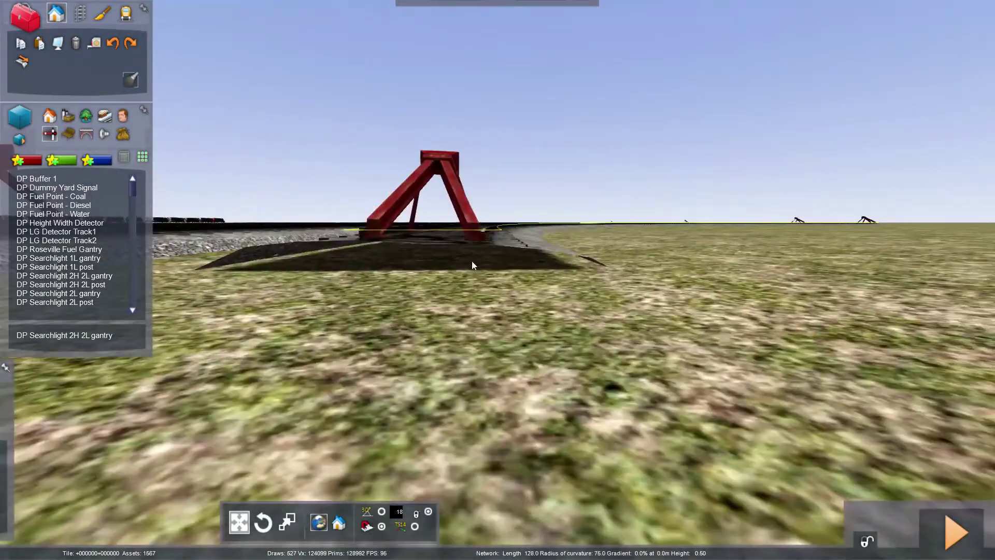
right_click_drag(472, 261, 470, 295)
key("Down")
- Select the full outermost curved track, about 128 m, to check its section properties, and clear the selection
left_click(79, 12)
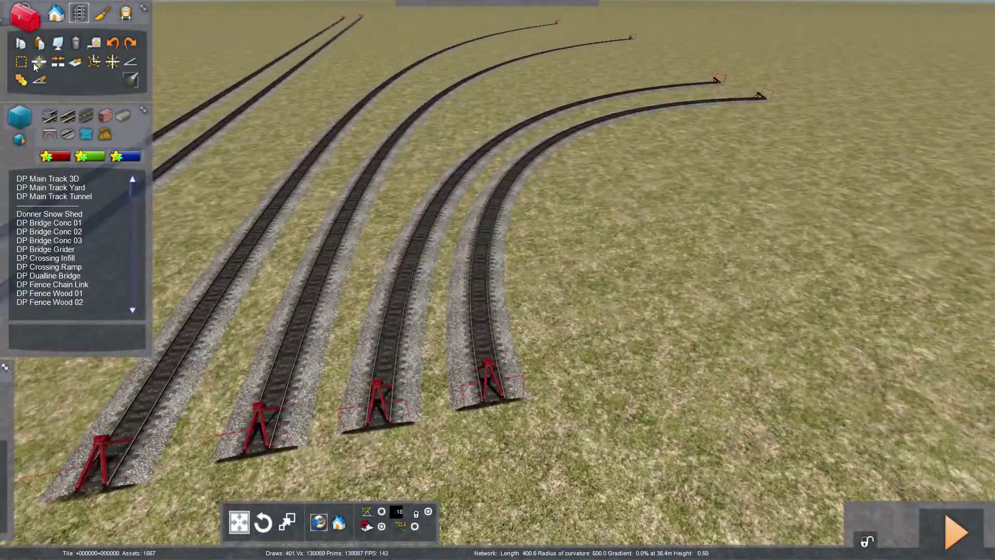
left_click(21, 62)
left_click_drag(477, 392, 677, 119)
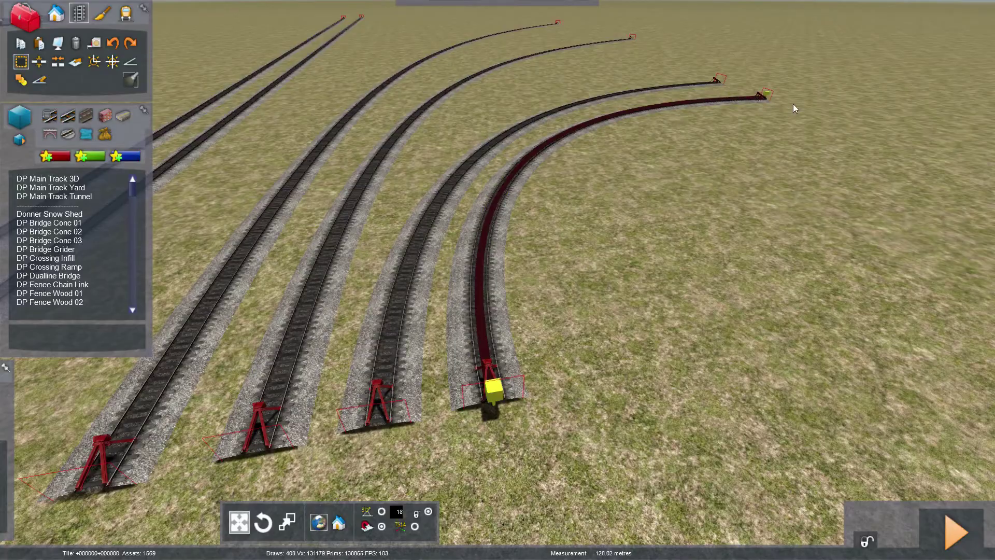
left_click_drag(793, 108, 798, 108)
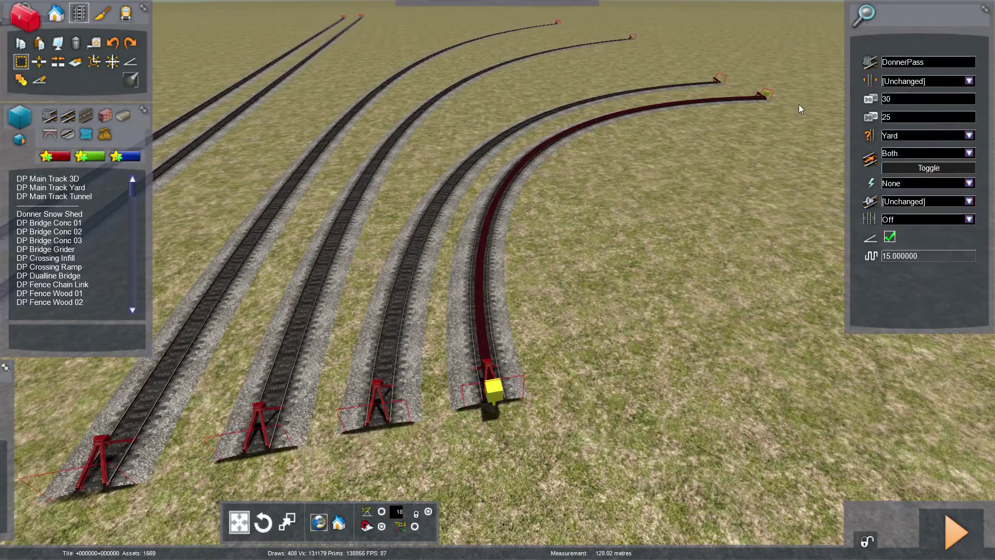
right_click(696, 269)
- Inspect the curved tracks' banking again at their buffer ends and view all six tracks from above
right_click_drag(653, 244, 628, 198)
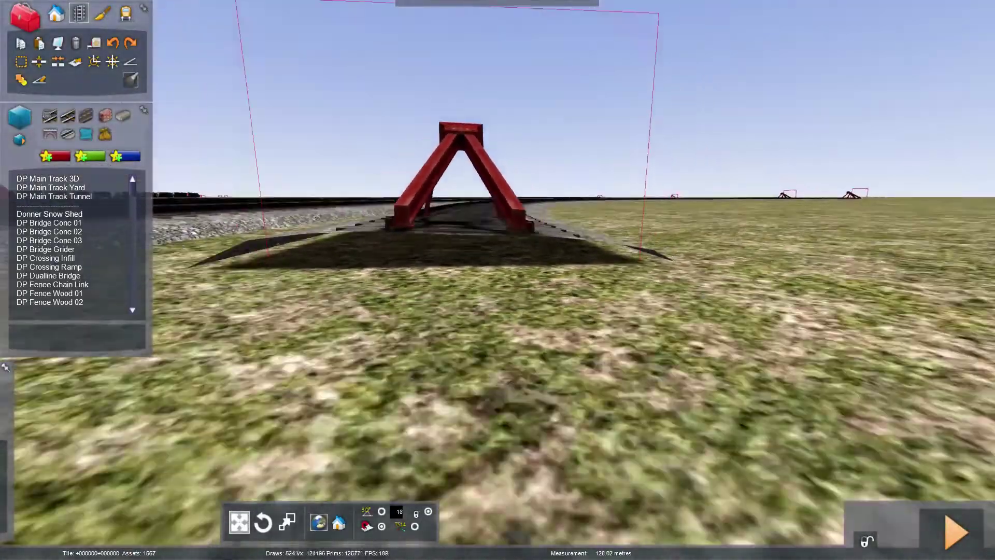
scroll(653, 239, "down", 6)
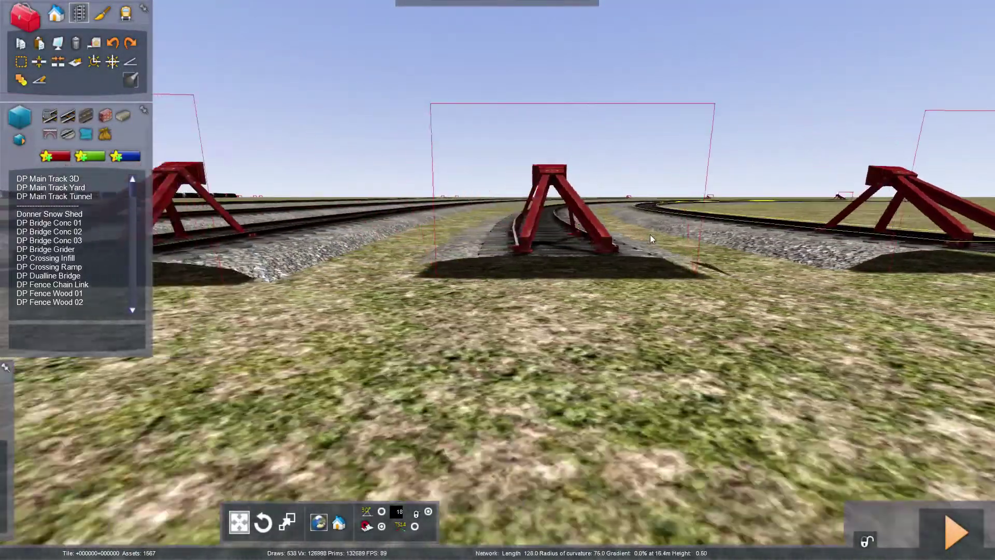
key("Up")
key("Right")
key("Left")
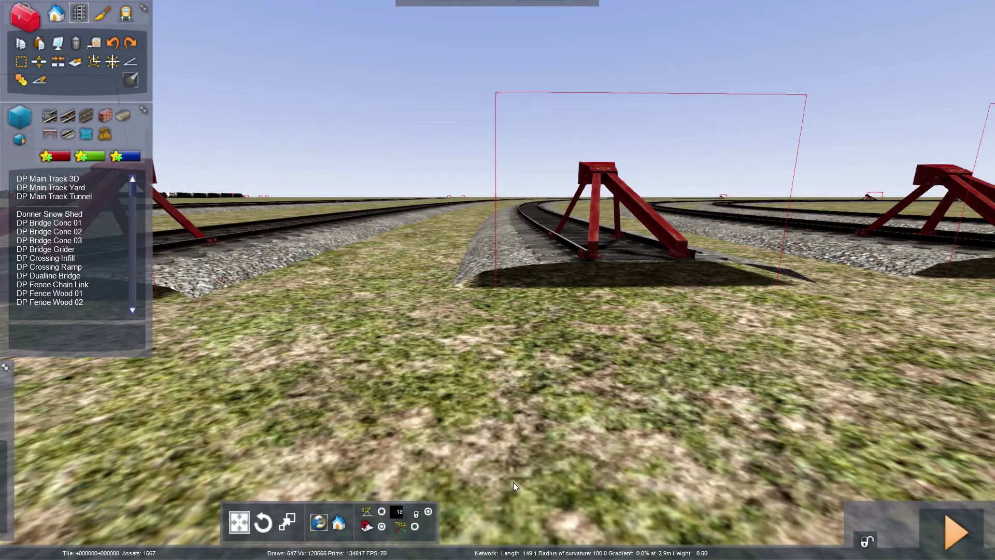
right_click_drag(514, 483, 535, 491)
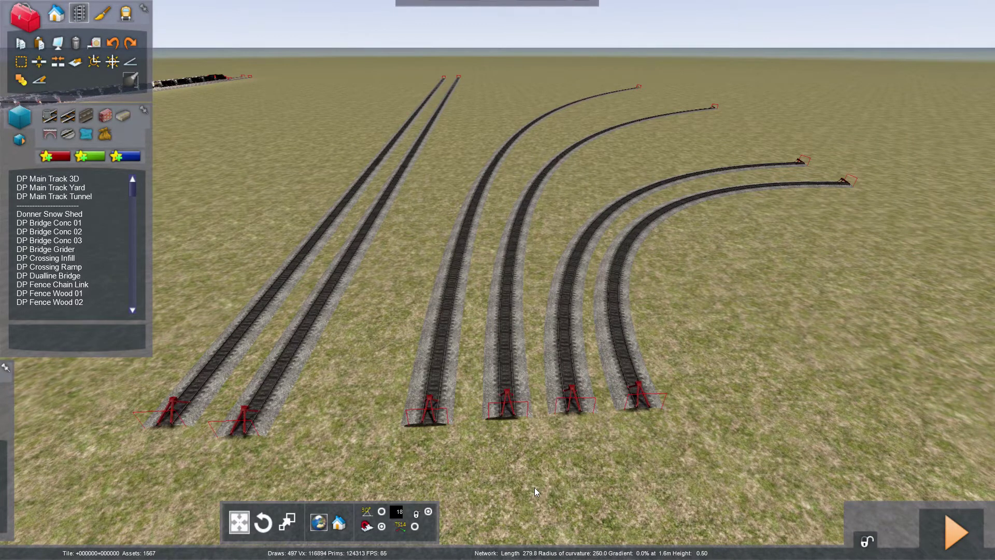
key("Left")
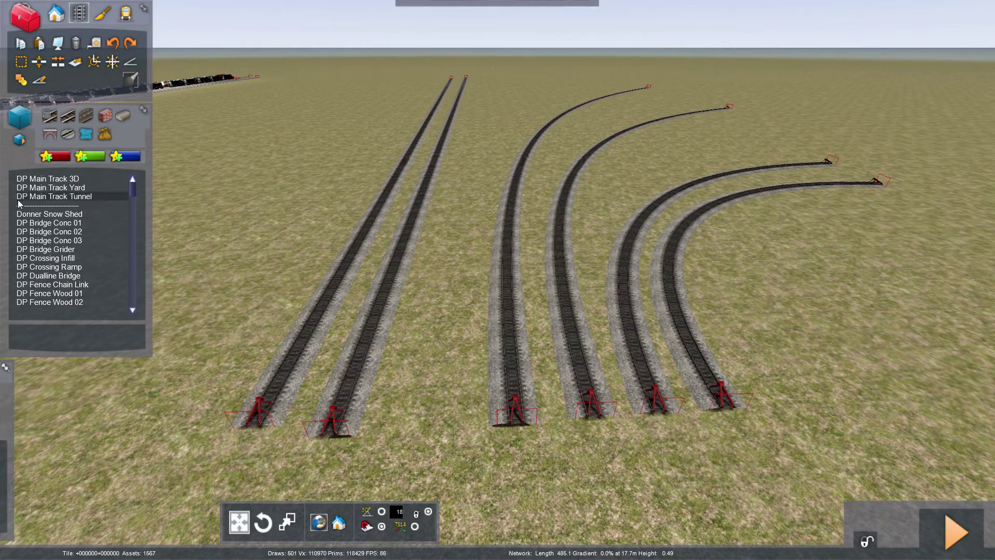
mouse_move(2, 423)
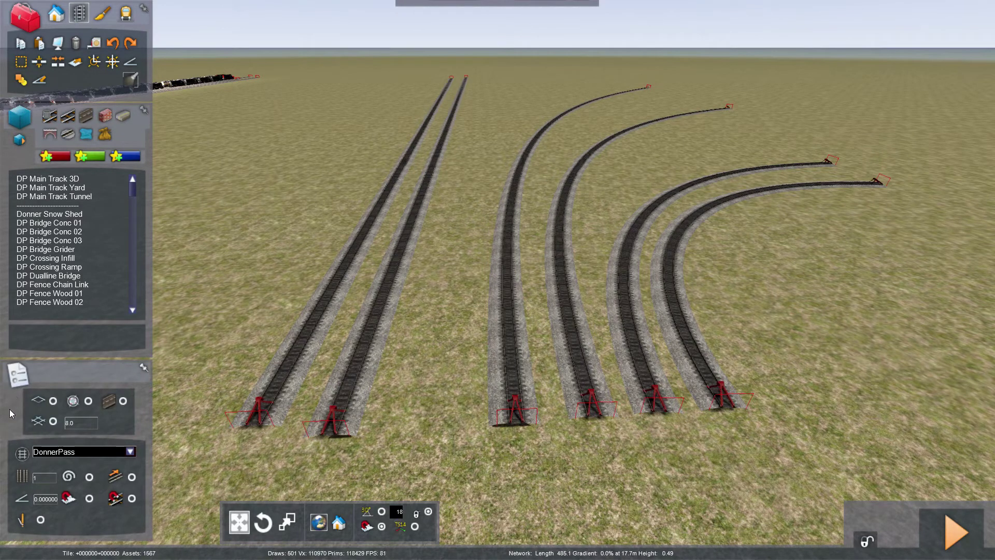